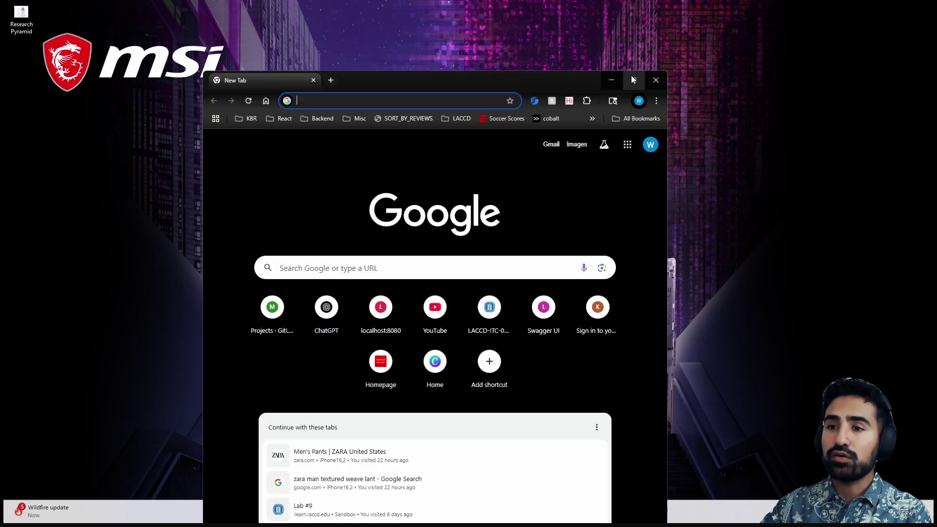
- Search Google for "microsoft word download" in a maximized browser window and minimize the browser
left_click(634, 80)
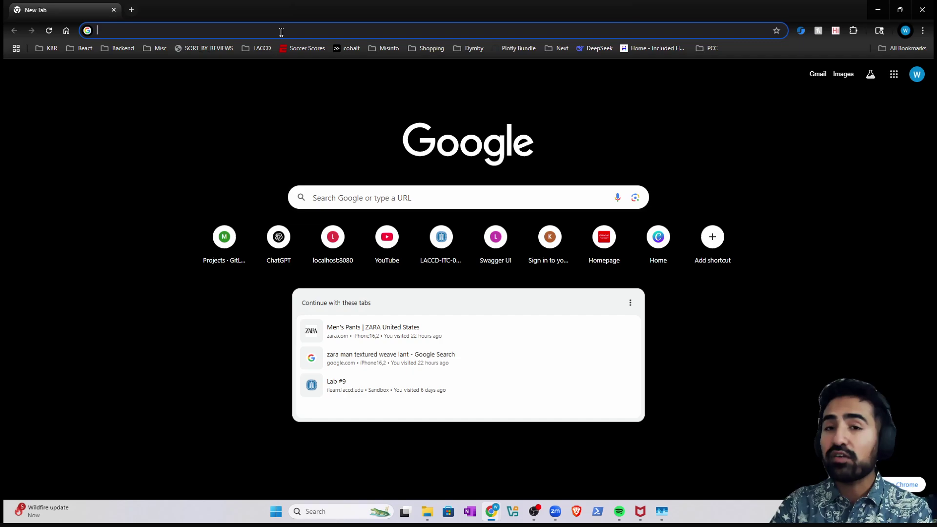
type("ms")
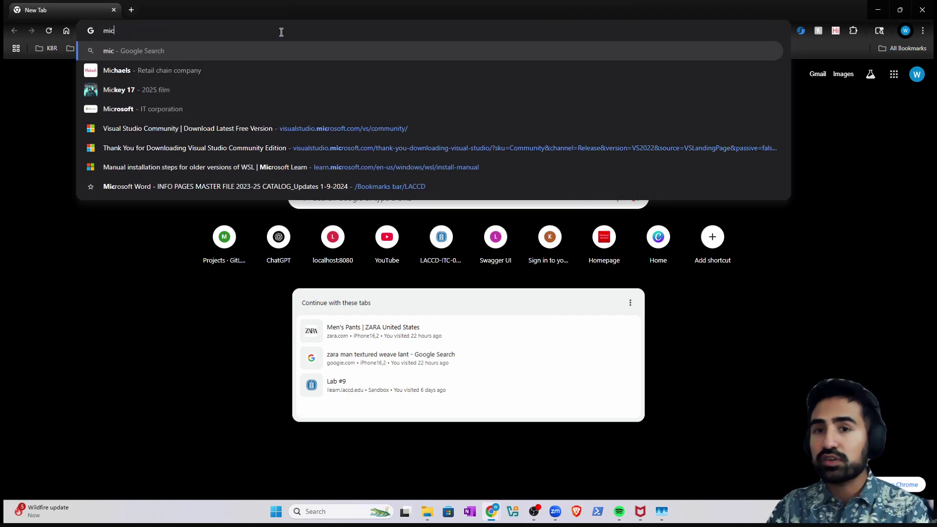
key("BackSpace")
type("icro")
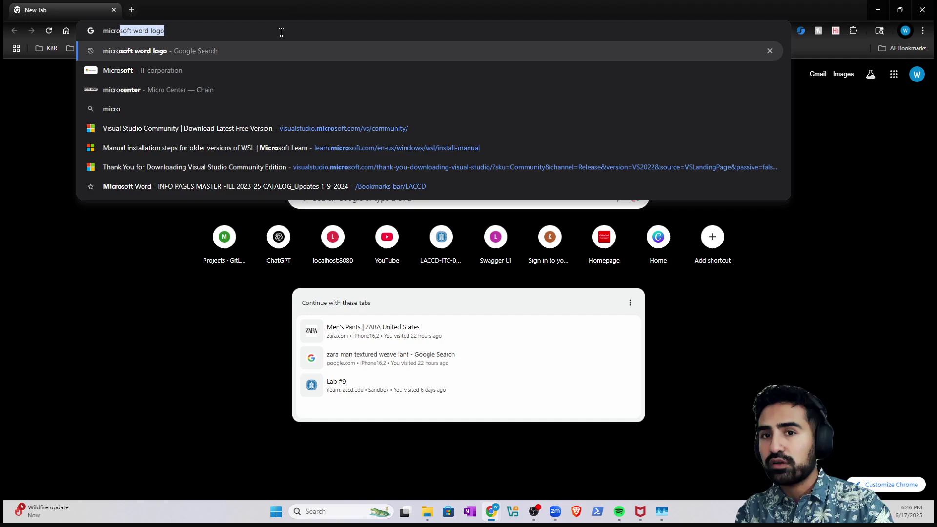
type("soft word downl")
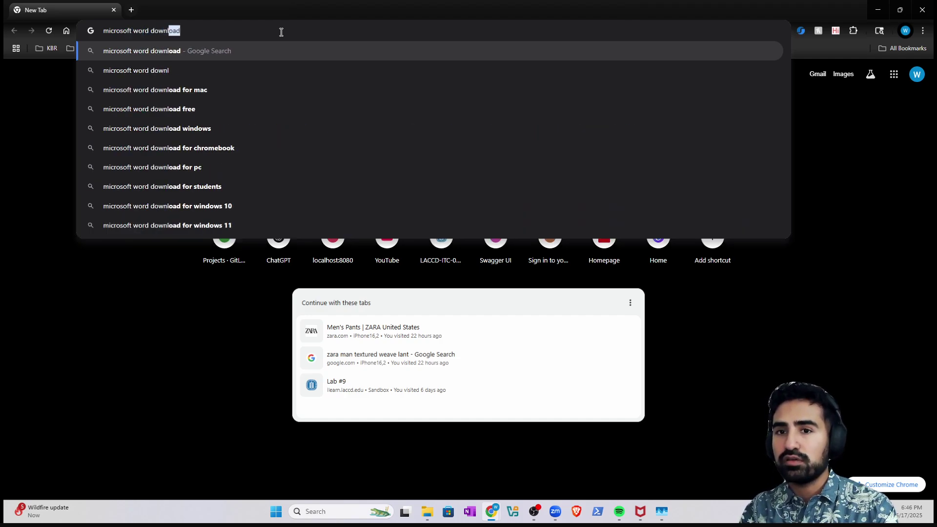
key("Return")
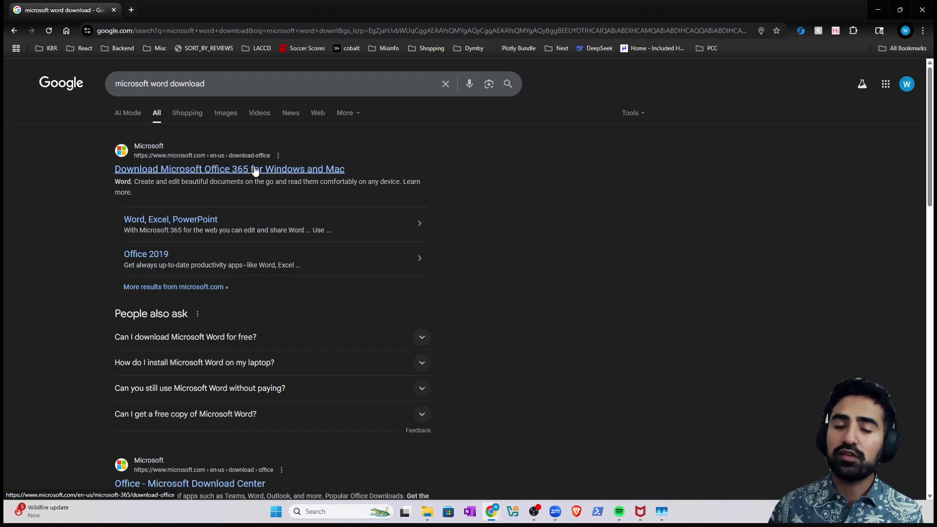
left_click(876, 17)
- Open the Word desktop app, create a blank document and maximize its window
mouse_move(351, 518)
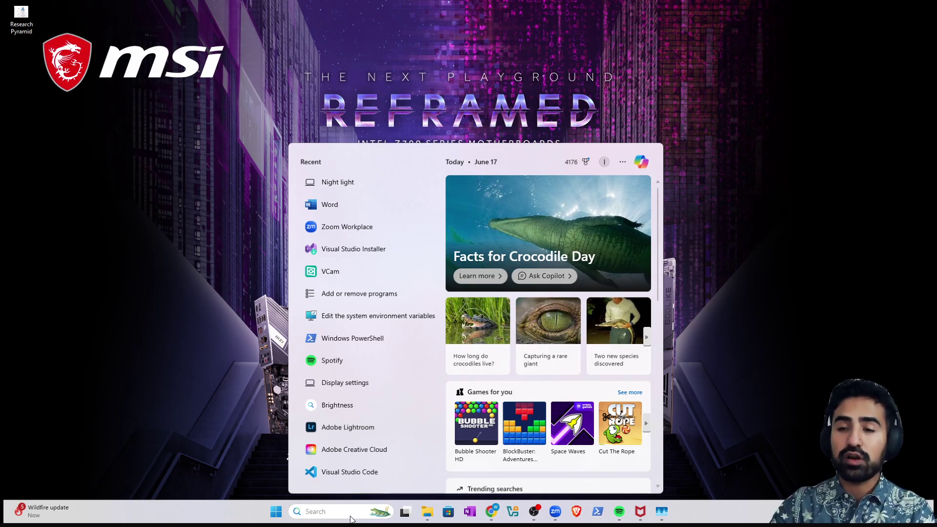
type("word")
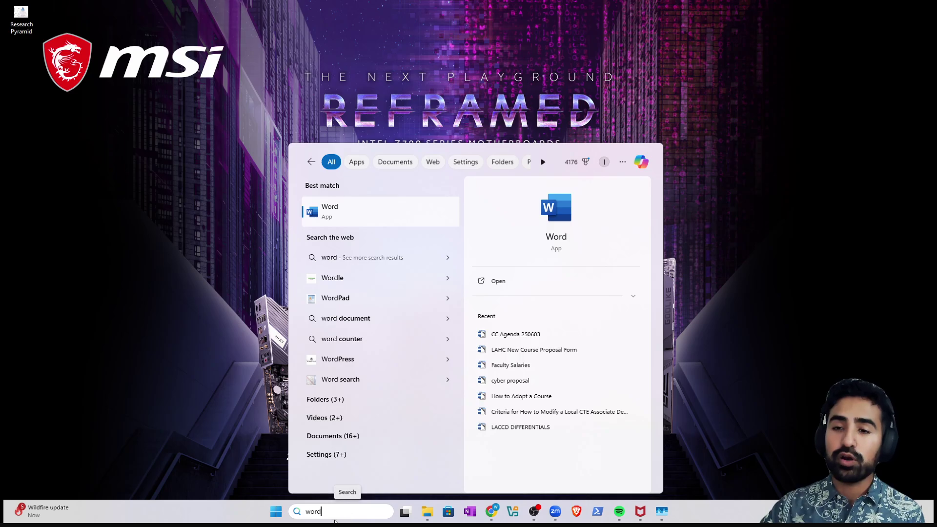
left_click(345, 217)
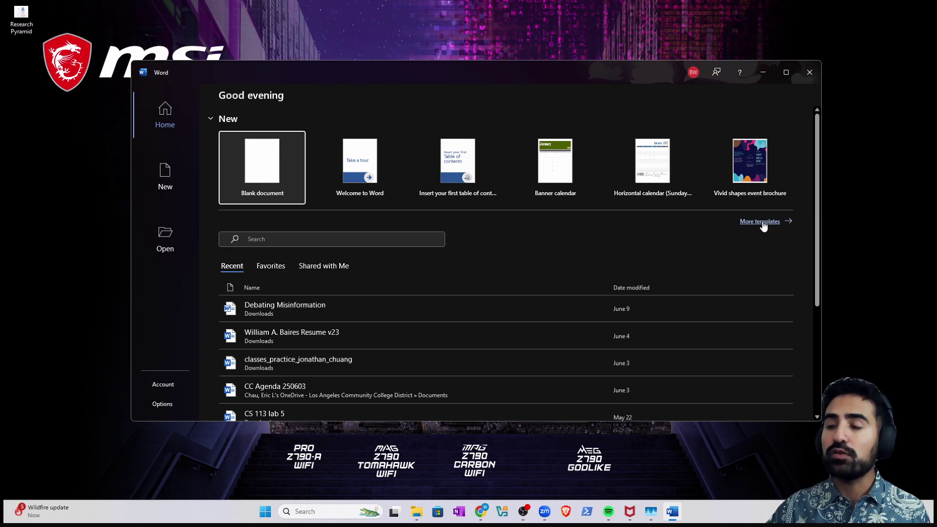
left_click(262, 173)
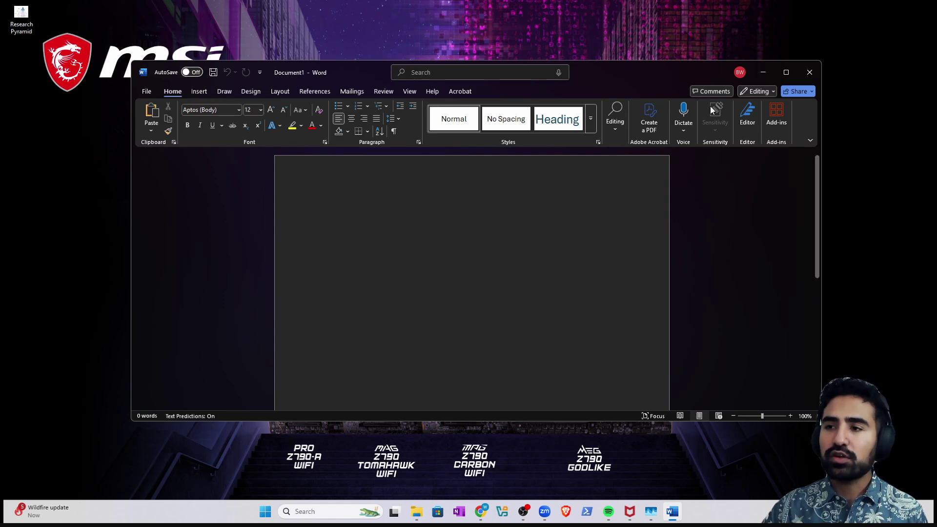
left_click(786, 73)
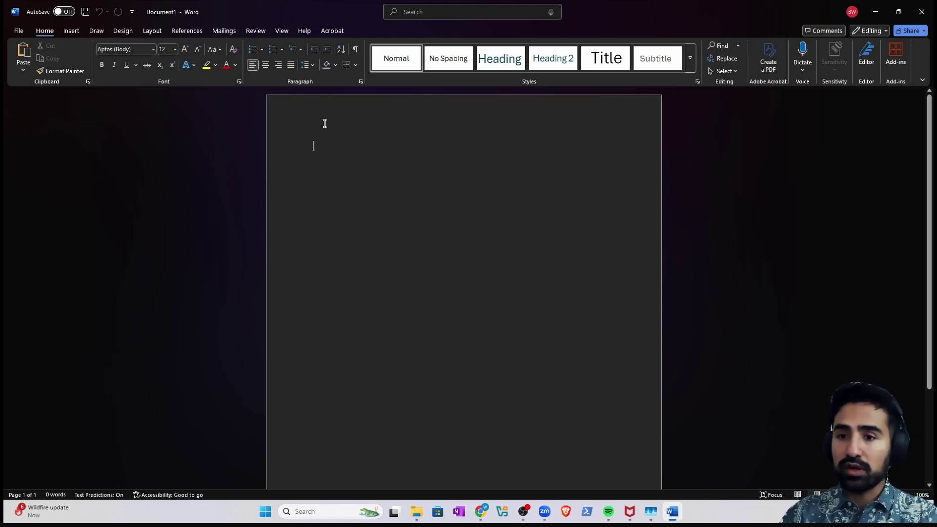
- Enter "Title of My Document" as the first line of the blank document
type("Thtle")
key("BackSpace")
key("BackSpace")
key("BackSpace")
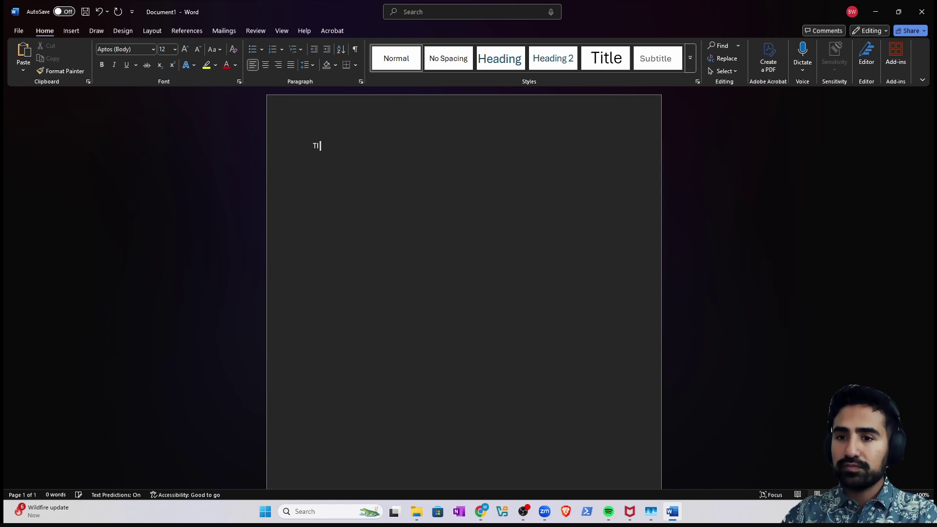
type("tle of my ")
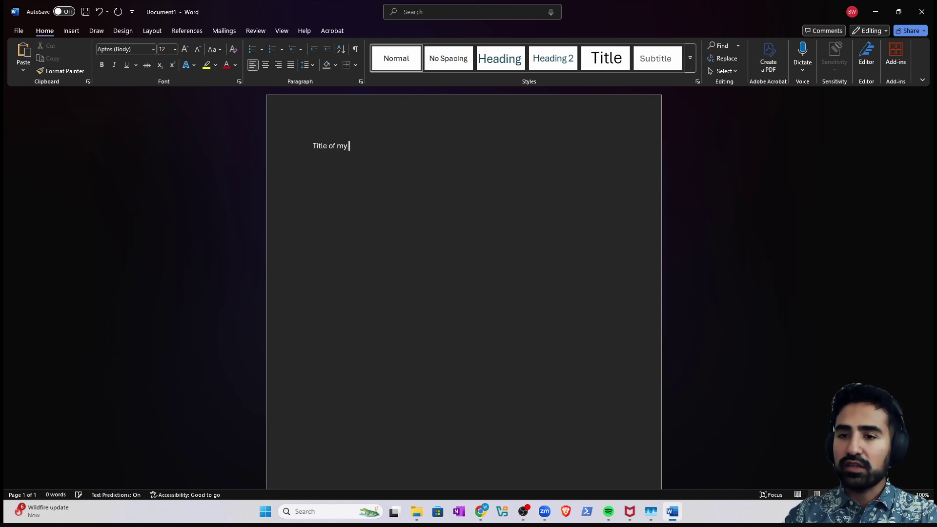
type("document")
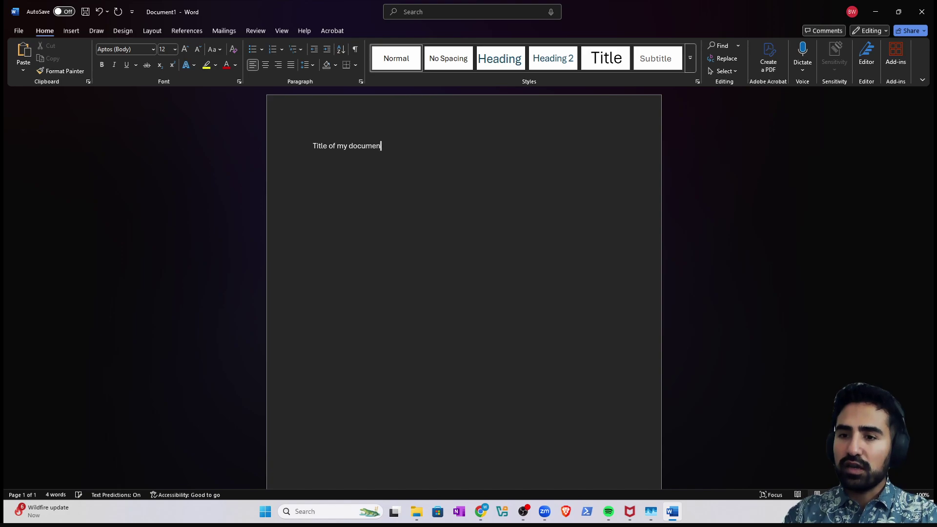
key("ctrl+BackSpace")
key("ctrl+BackSpace")
type("My Document")
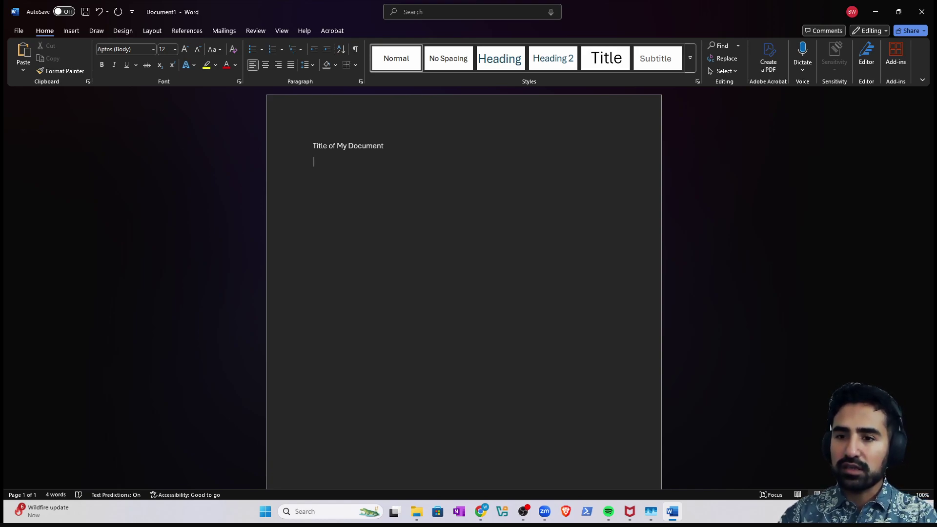
- Add the line "First Paragraph" below the title and start a new line under it
type("Firs")
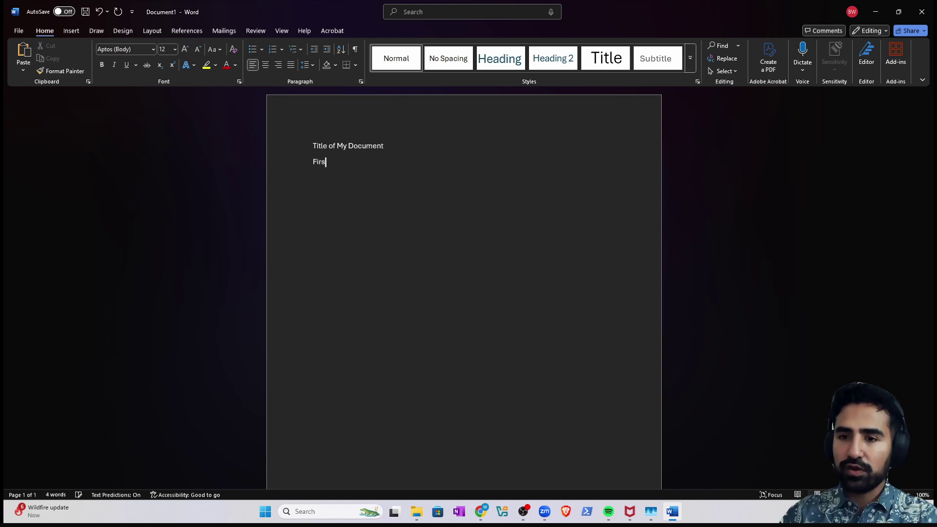
type("t Paragraph")
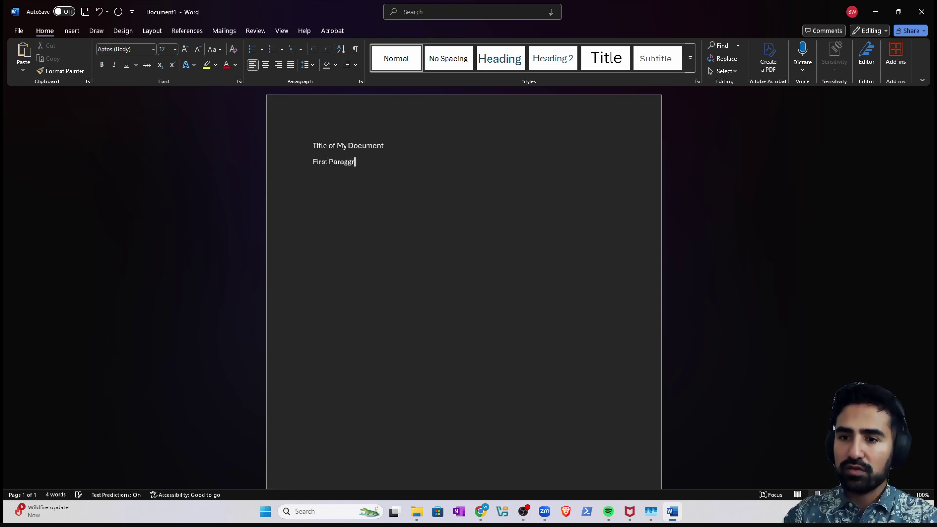
key("Return")
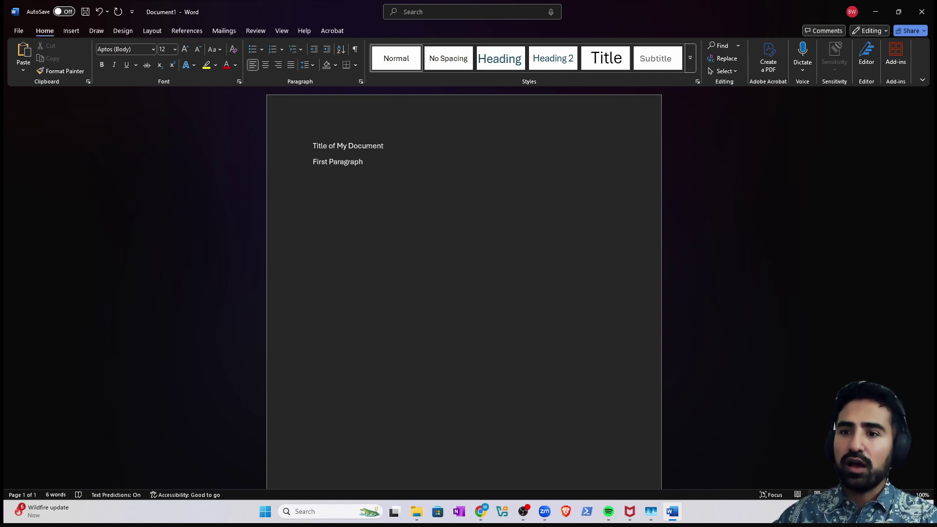
- Switch to a new Chrome window and search Google for "lorem ipsum"
key("alt+Tab")
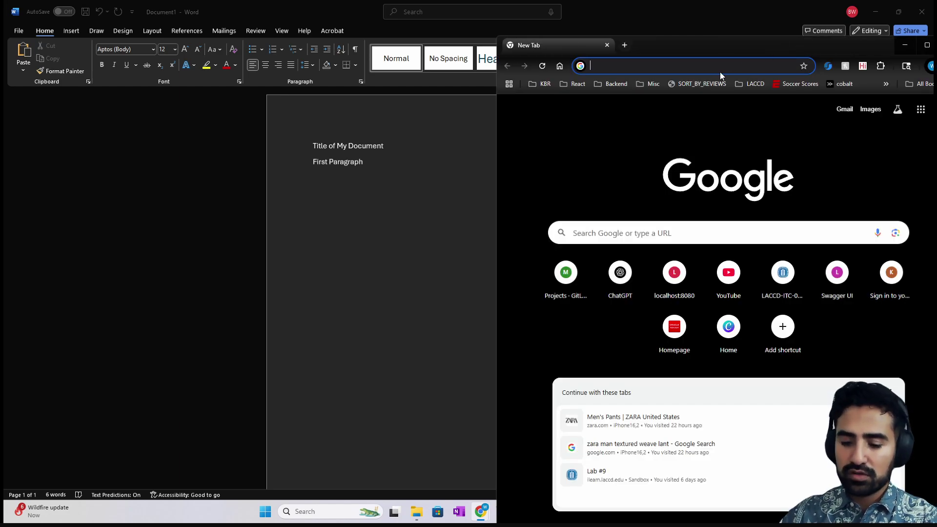
type("lrem")
key("BackSpace")
key("BackSpace")
key("BackSpace")
key("BackSpace")
type("lorem")
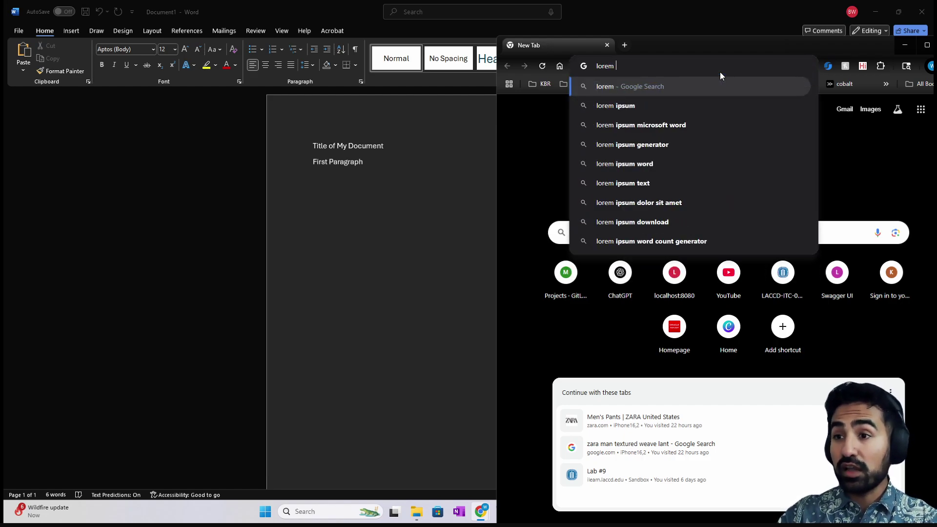
key("Return")
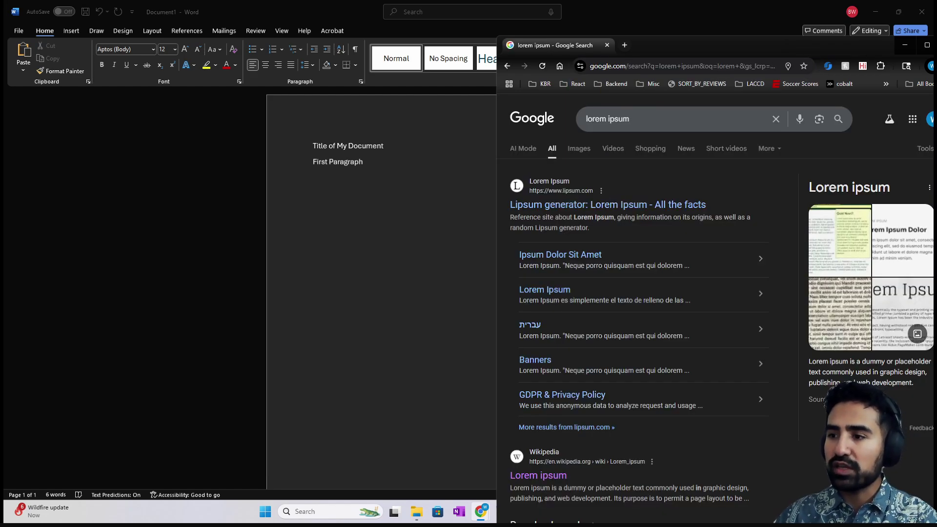
- Refine the search to "lorem ipsum text" and open the lipsum.com result
left_click(653, 119)
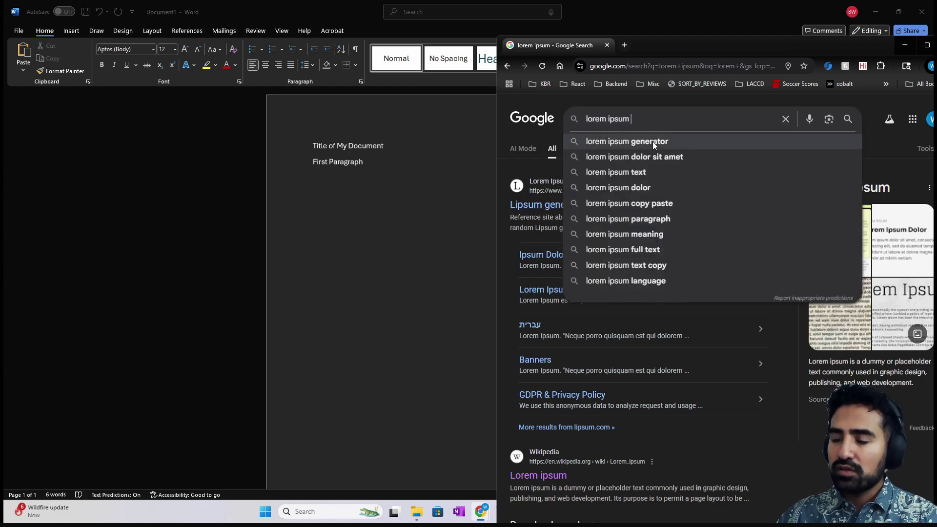
left_click(645, 172)
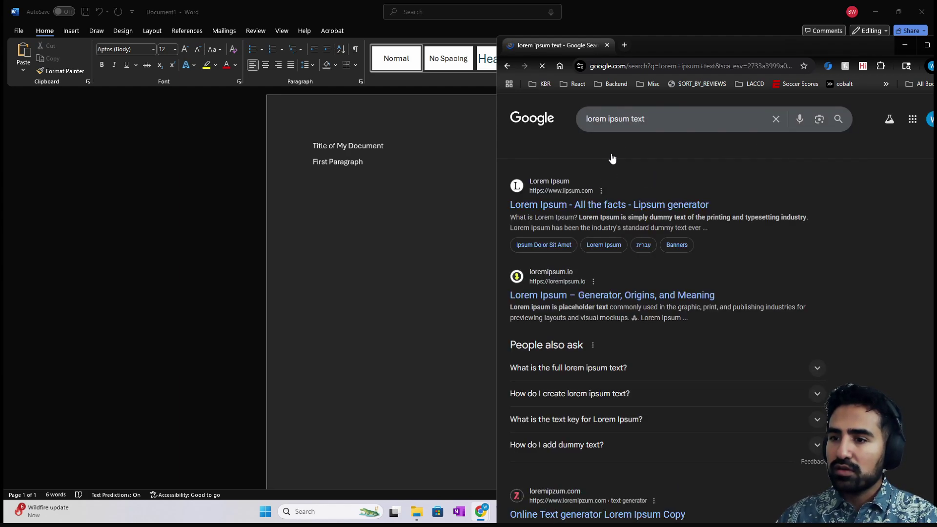
left_click(615, 209)
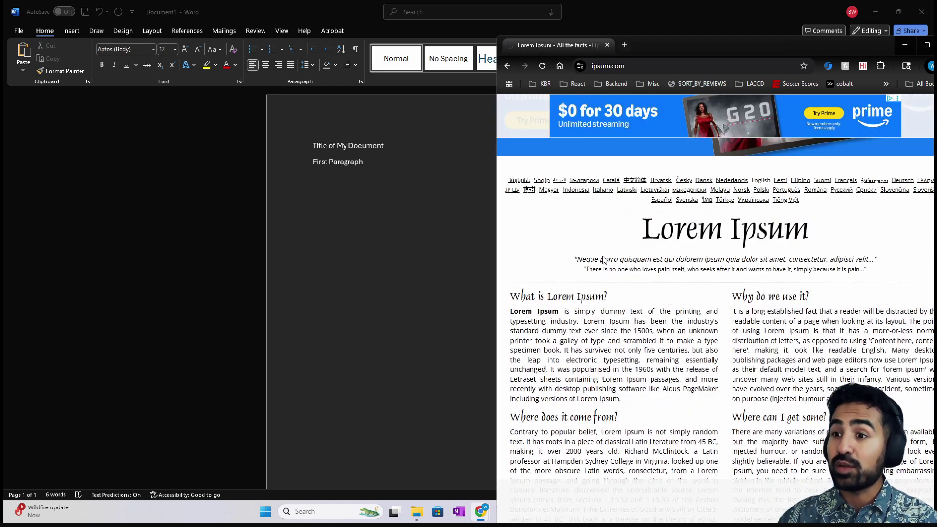
- Copy the whole standard Lorem Ipsum passage used since the 1500s from the page
scroll(616, 263, "down", 5)
scroll(616, 263, "down", 5)
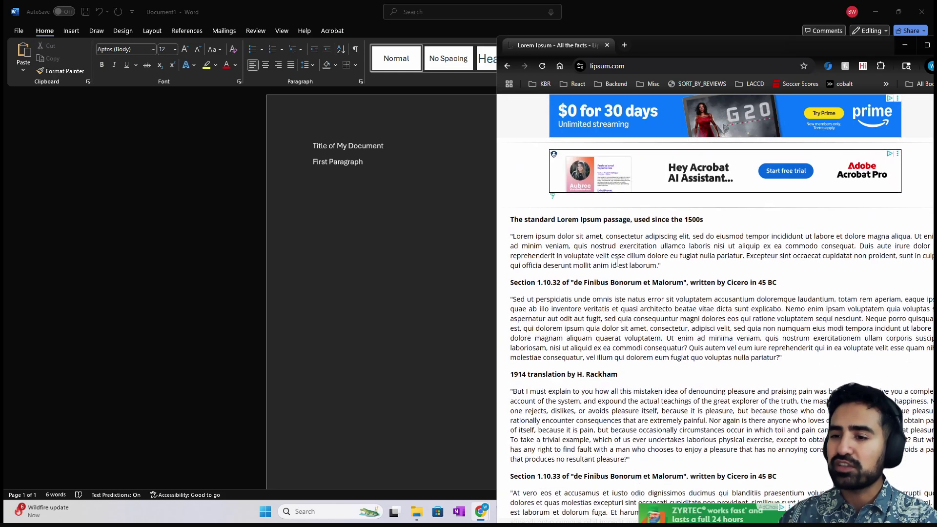
triple_click(599, 238)
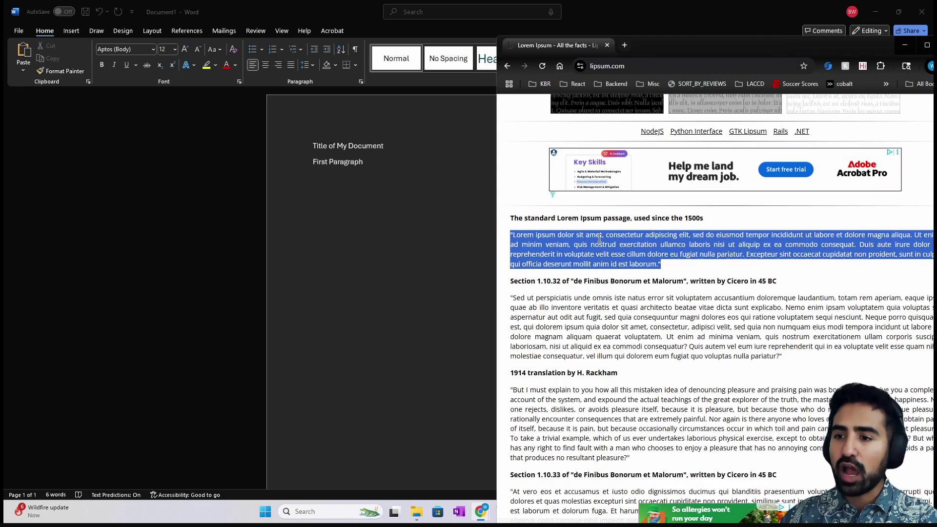
right_click(600, 242)
left_click(614, 250)
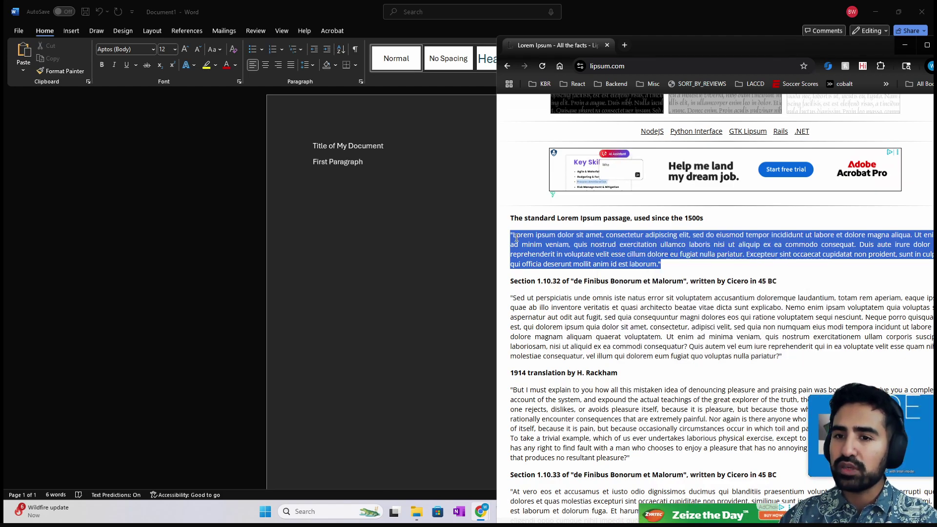
- Back in Word, paste the copied passage as text only below "First Paragraph" and start a new line
left_click(383, 209)
right_click(341, 177)
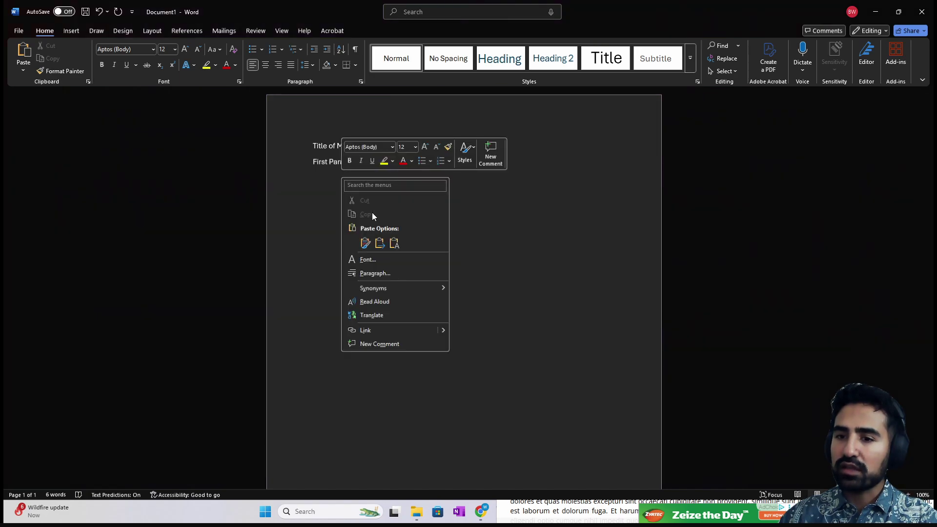
left_click(393, 244)
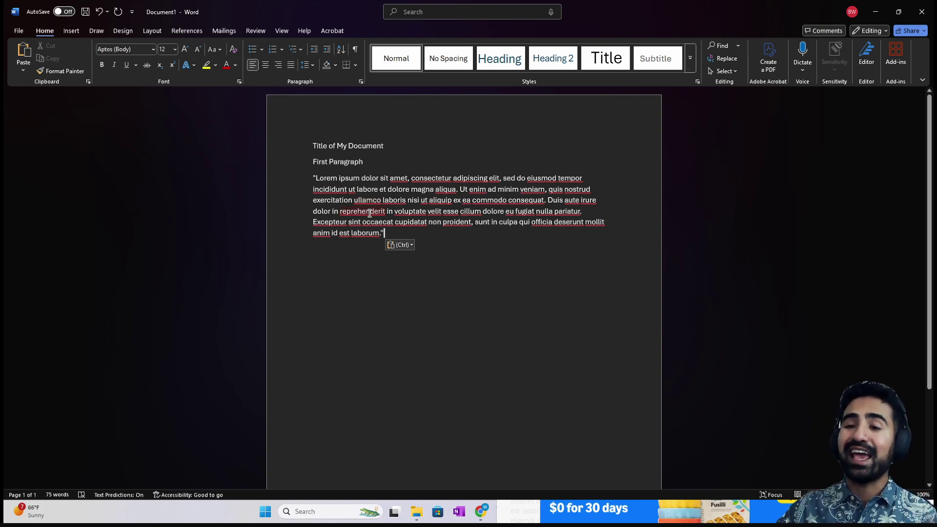
key("Escape")
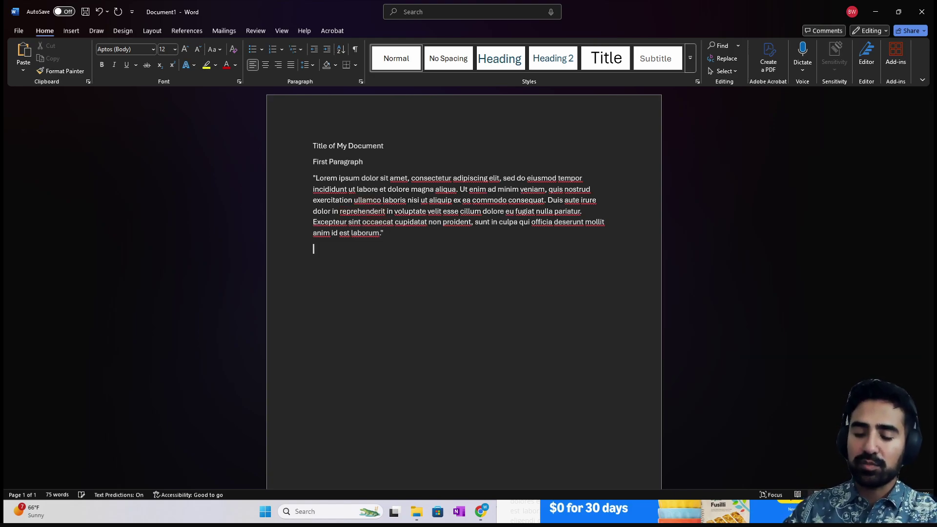
- Add the line "Second Paragraph", paste the same Lorem Ipsum passage below it and dismiss the paste tip
type("Second Para")
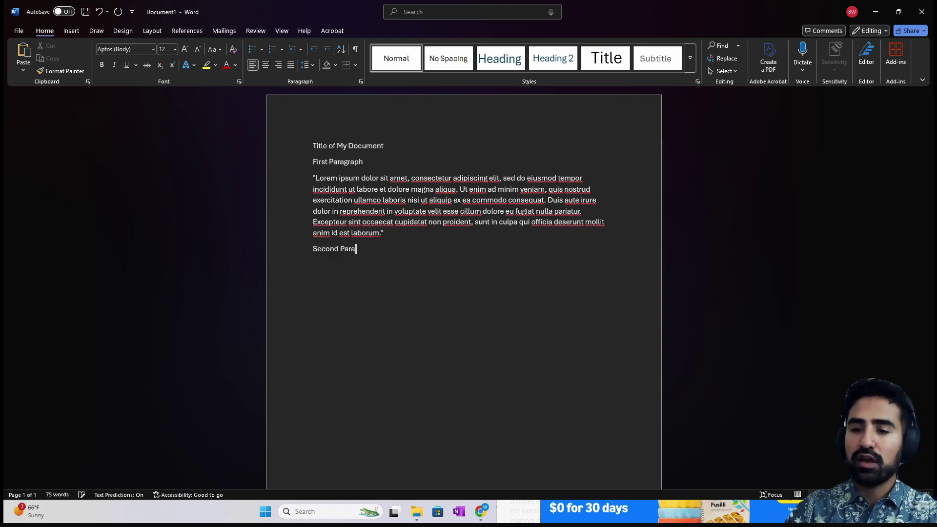
type("graph")
key("Return")
key("ctrl+v")
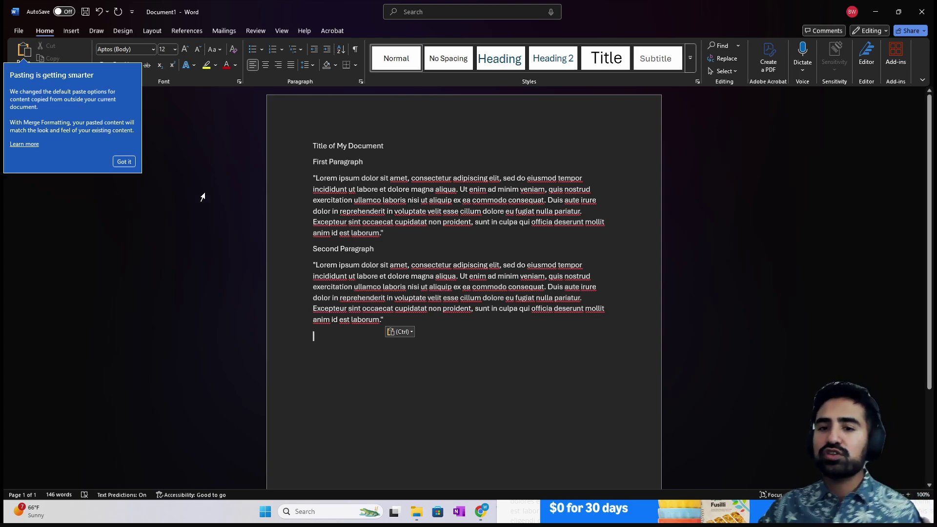
left_click(124, 161)
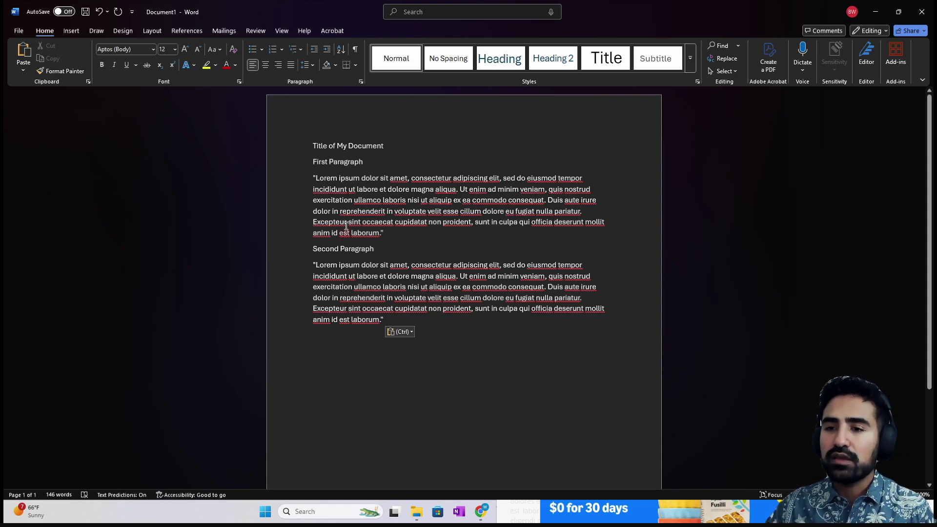
- Set the font size of the line "Title of My Document" to 24
triple_click(347, 146)
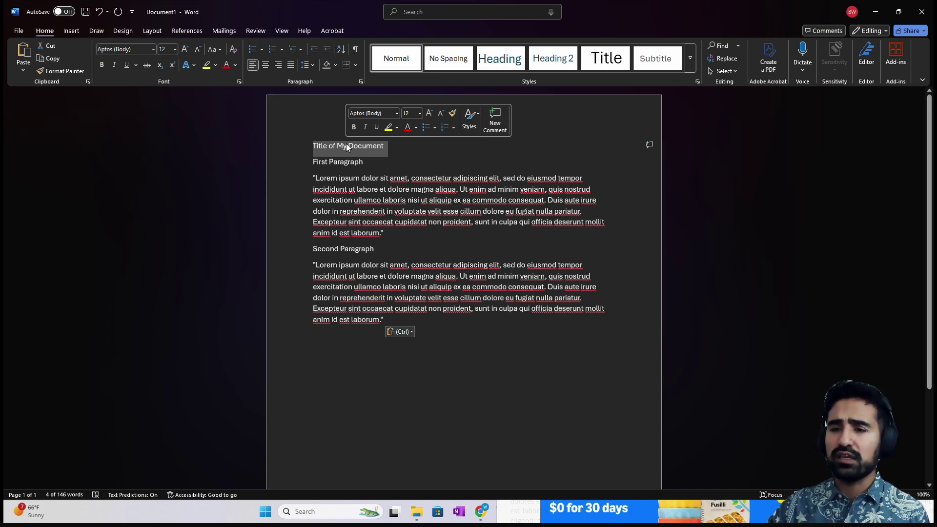
left_click(419, 113)
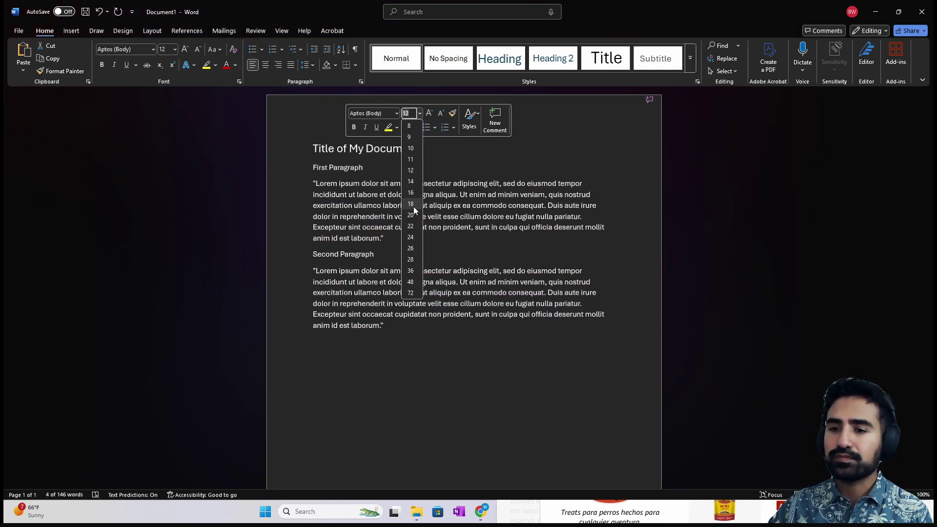
left_click(410, 237)
left_click(427, 156)
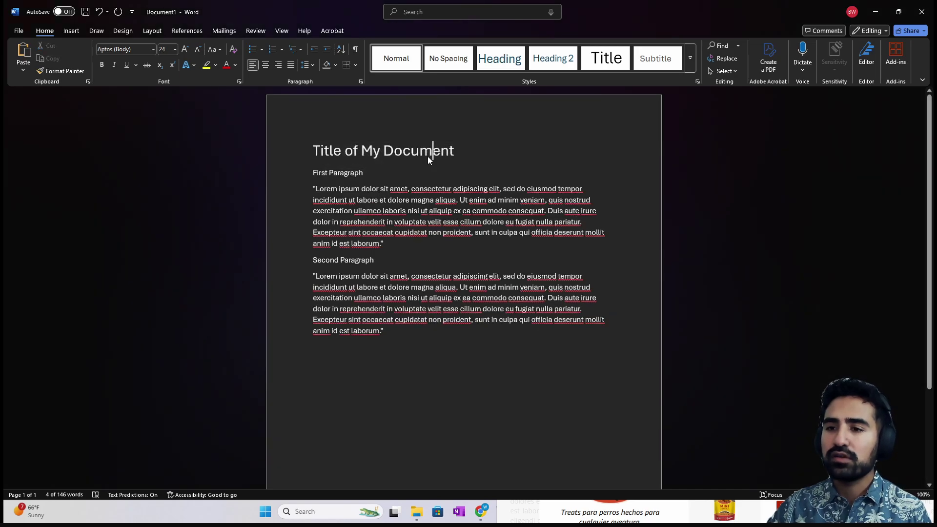
- Select the whole title line, only its word "Title", and the whole line again
left_click(469, 151)
left_click(257, 151)
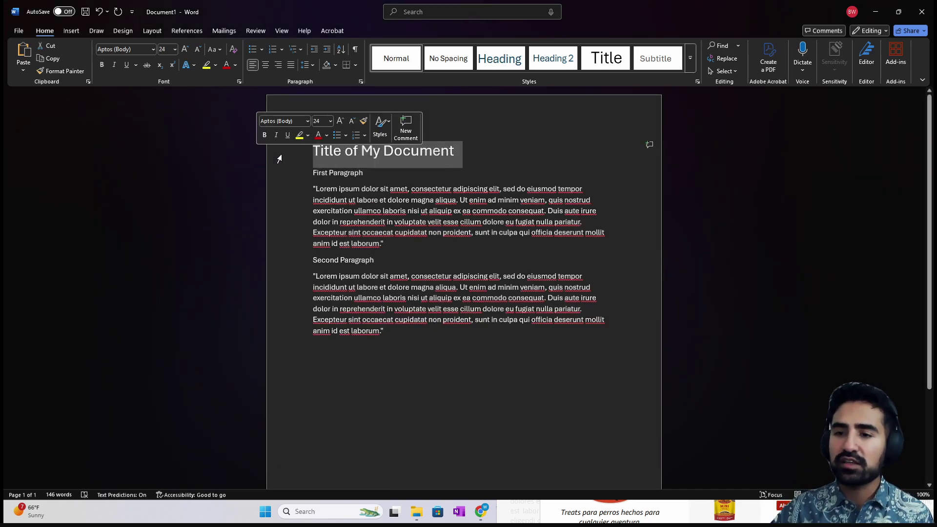
left_click(373, 155)
triple_click(380, 155)
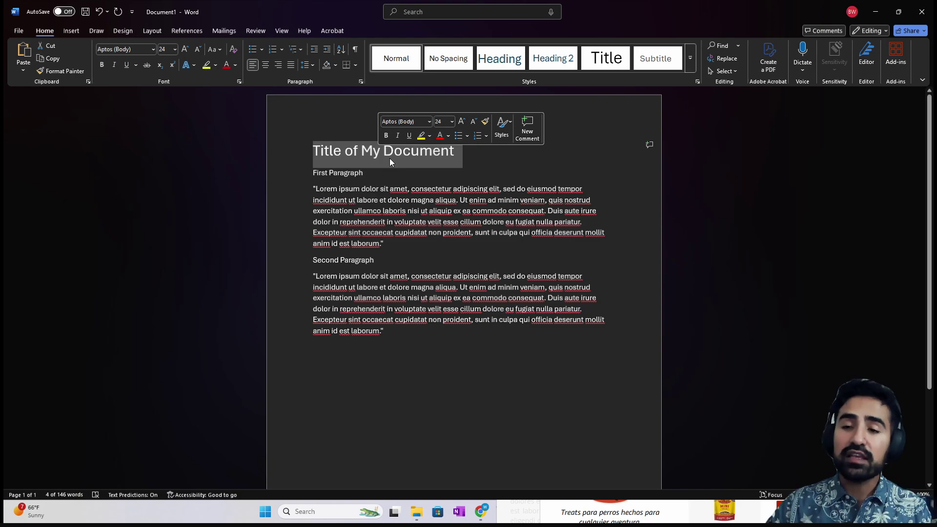
left_click(479, 148)
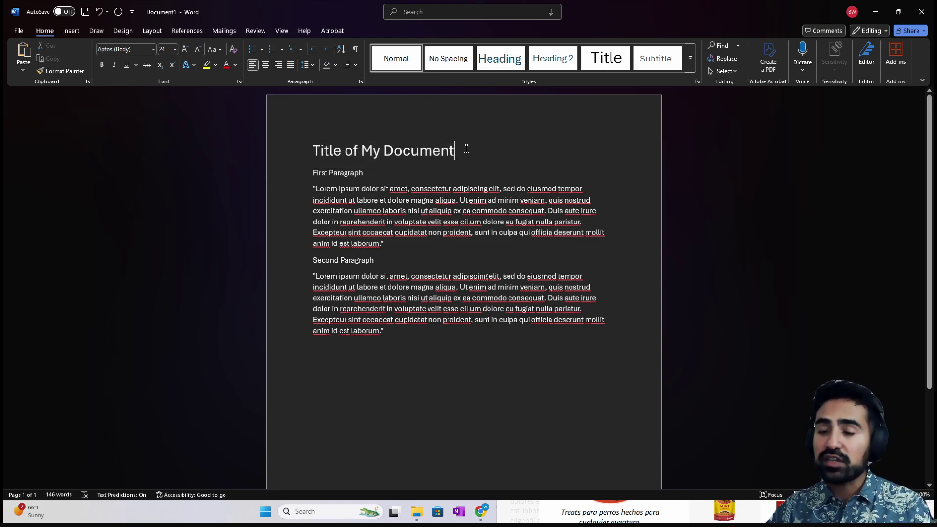
left_click_drag(466, 149, 299, 151)
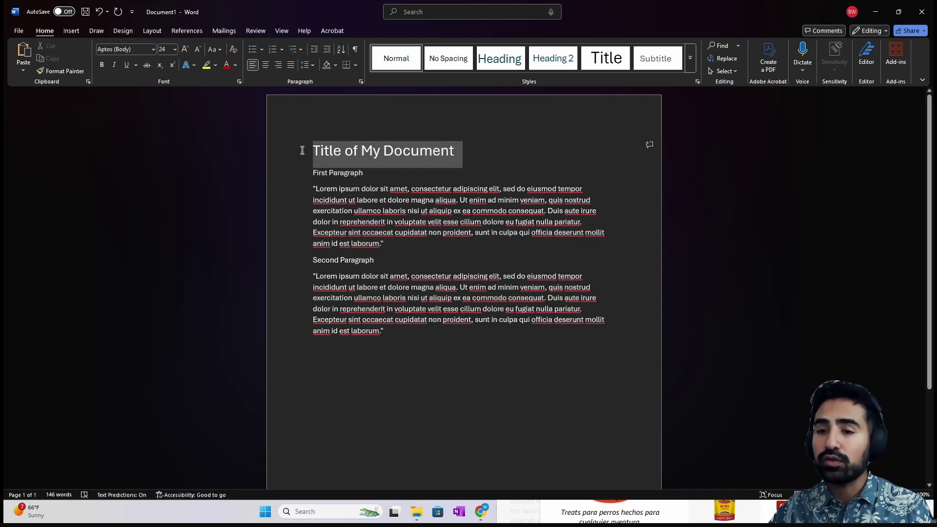
left_click(331, 153)
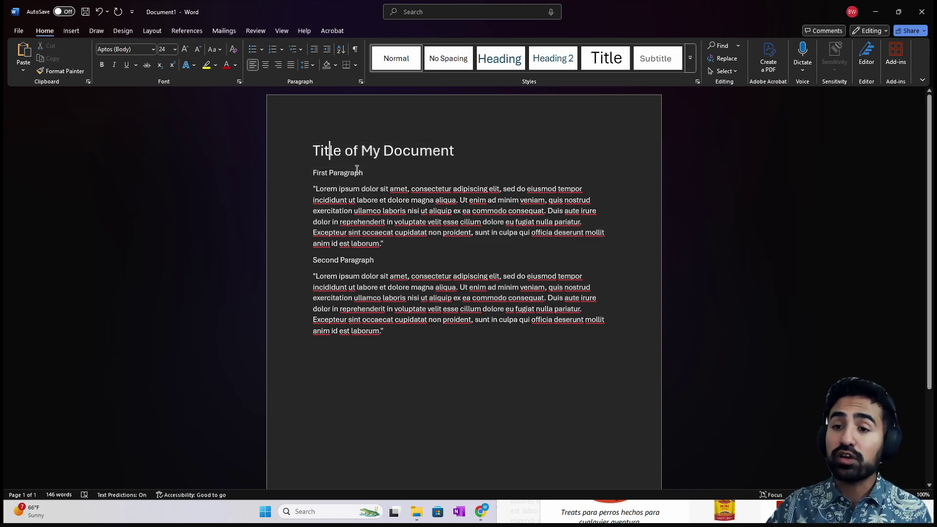
double_click(328, 152)
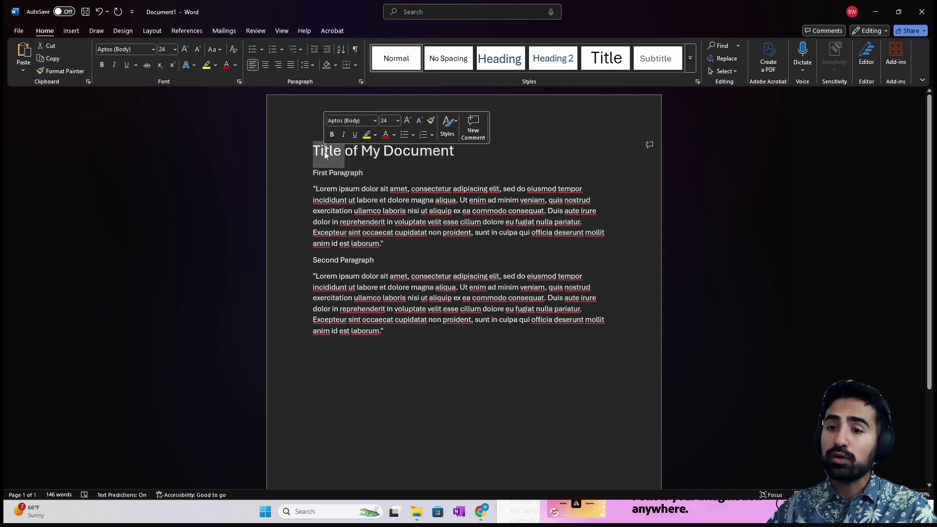
triple_click(324, 152)
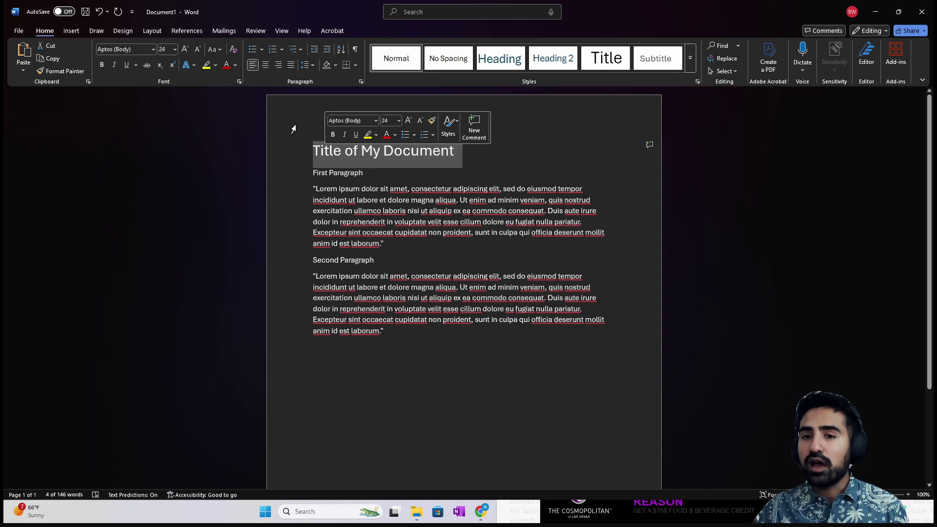
triple_click(325, 152)
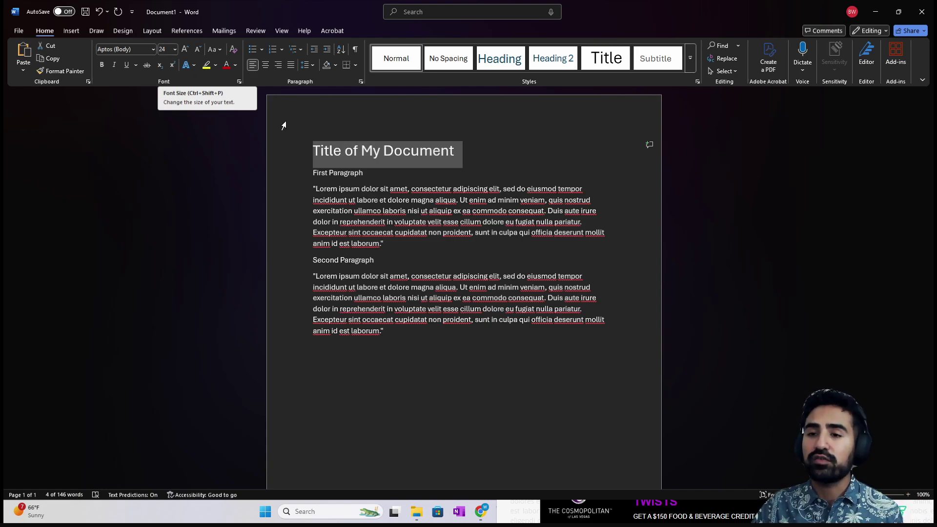
- Set the title's font size to 26 and return it to 24
triple_click(355, 152)
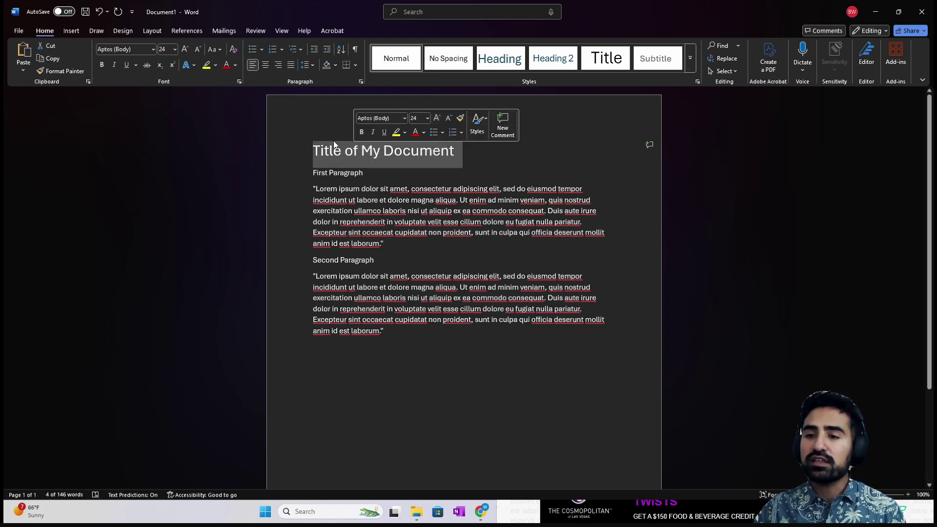
left_click(175, 49)
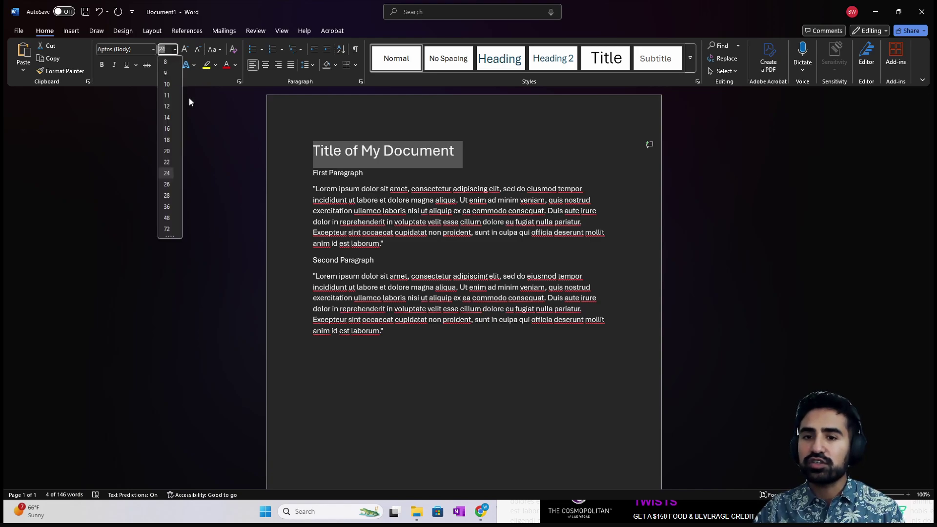
left_click(172, 185)
left_click(175, 49)
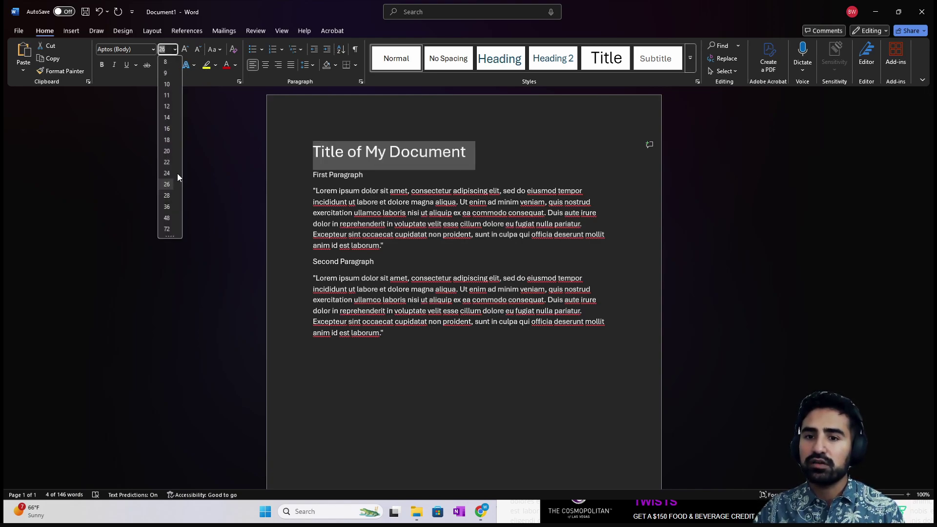
left_click(169, 174)
- Shrink the title's font size by three increments and enlarge it again to 24
left_click(195, 51)
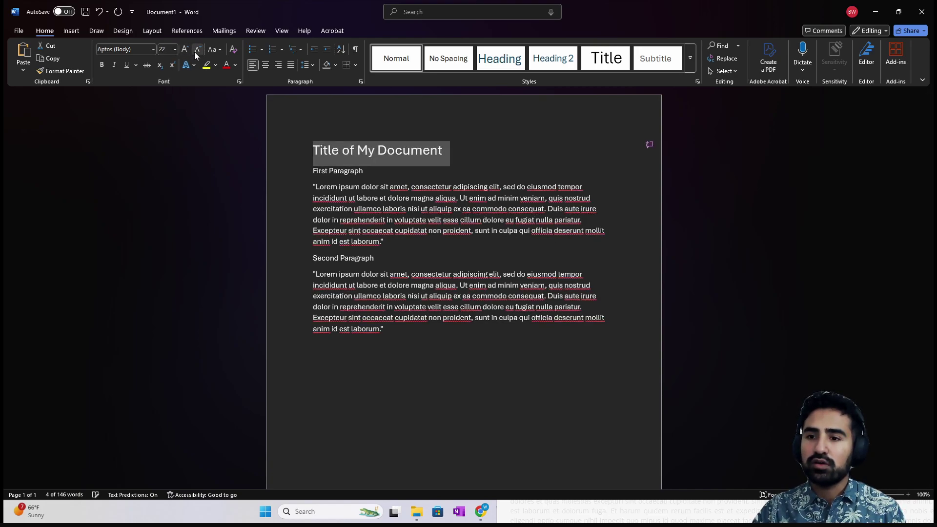
left_click(194, 52)
left_click(194, 52)
left_click(189, 49)
left_click(189, 48)
left_click(188, 49)
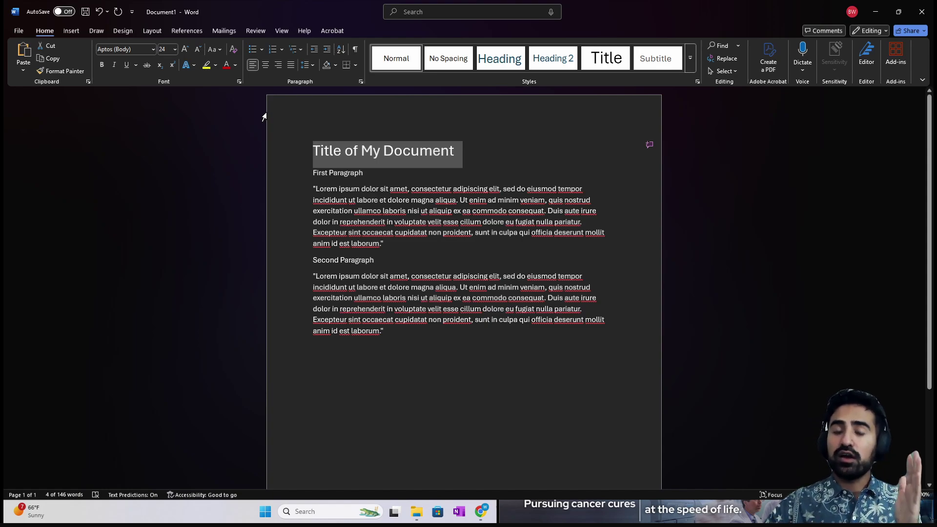
- Center the line "Title of My Document" and deselect it
left_click(266, 65)
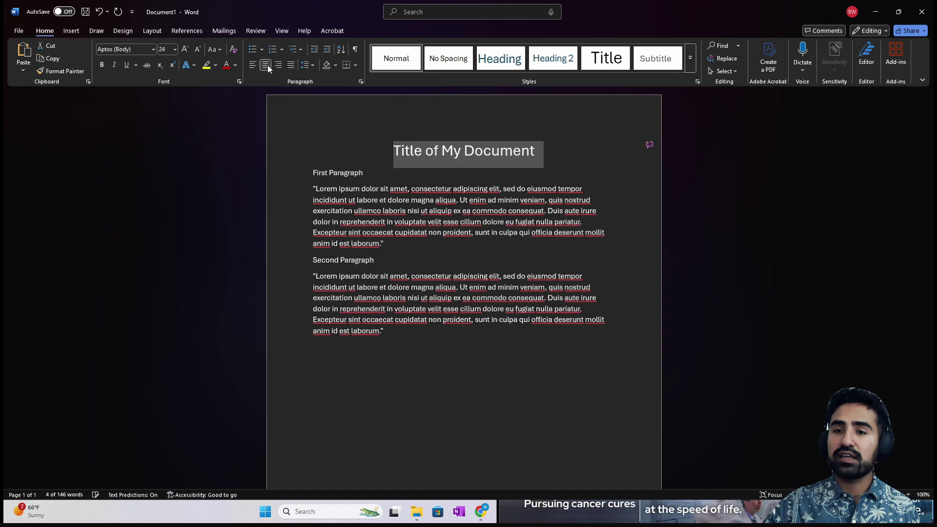
left_click(405, 155)
left_click_drag(537, 151, 383, 161)
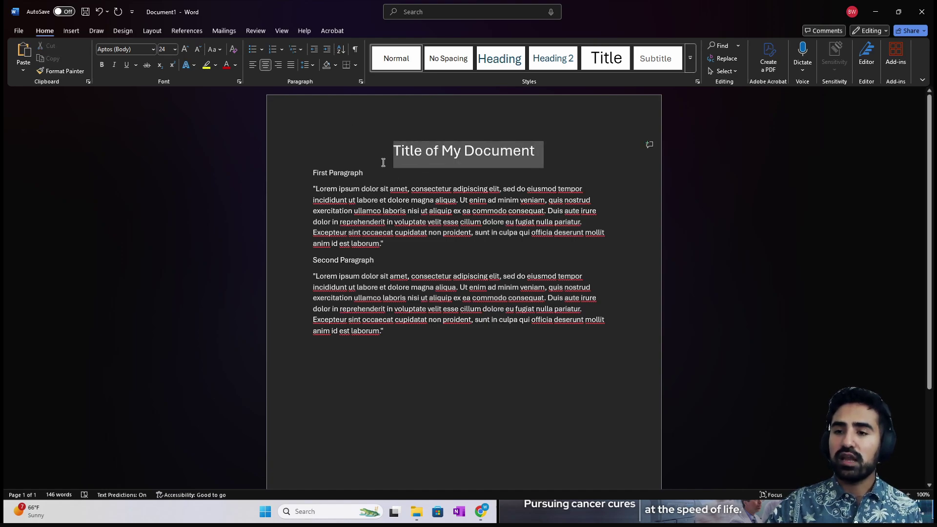
left_click(409, 180)
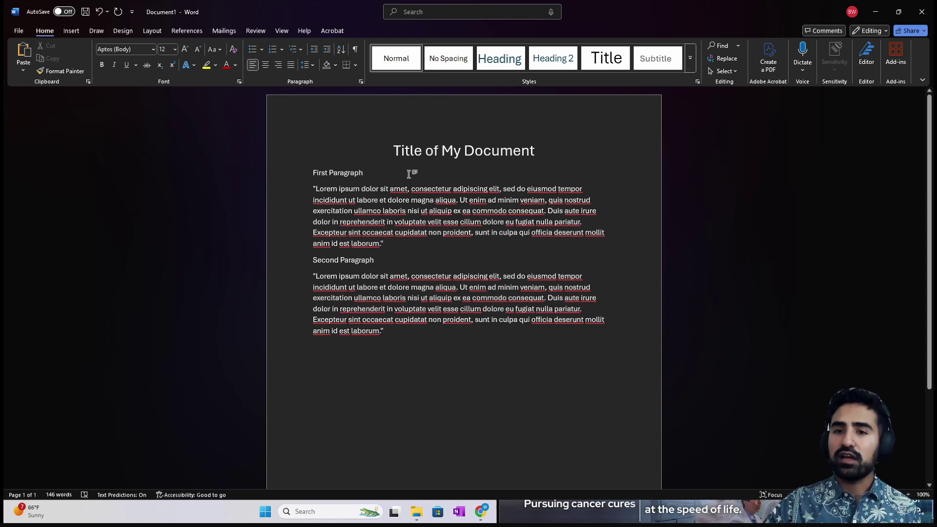
- Increase the font size of the heading "First Paragraph" to 16
left_click_drag(408, 173, 308, 176)
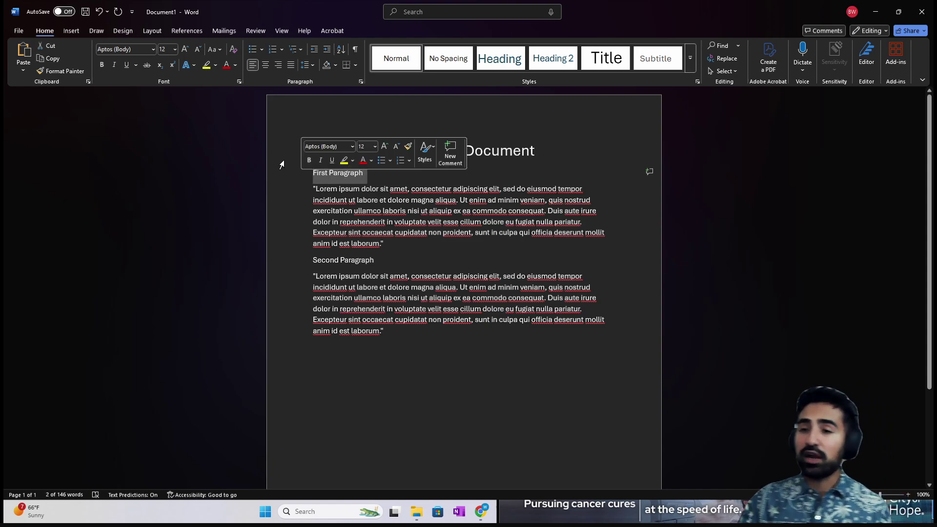
left_click(385, 148)
left_click(385, 148)
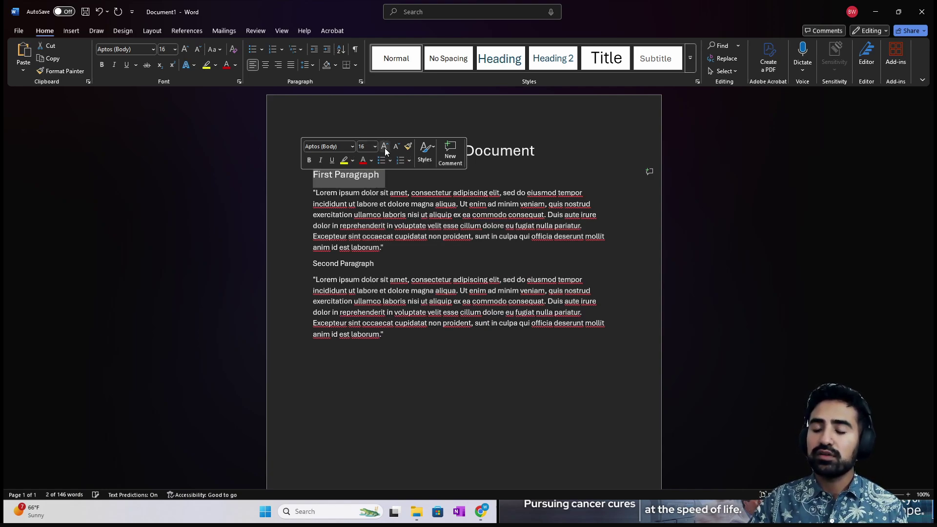
- Increase the font size of the heading "Second Paragraph" to 16 and deselect it
left_click(340, 261)
triple_click(341, 261)
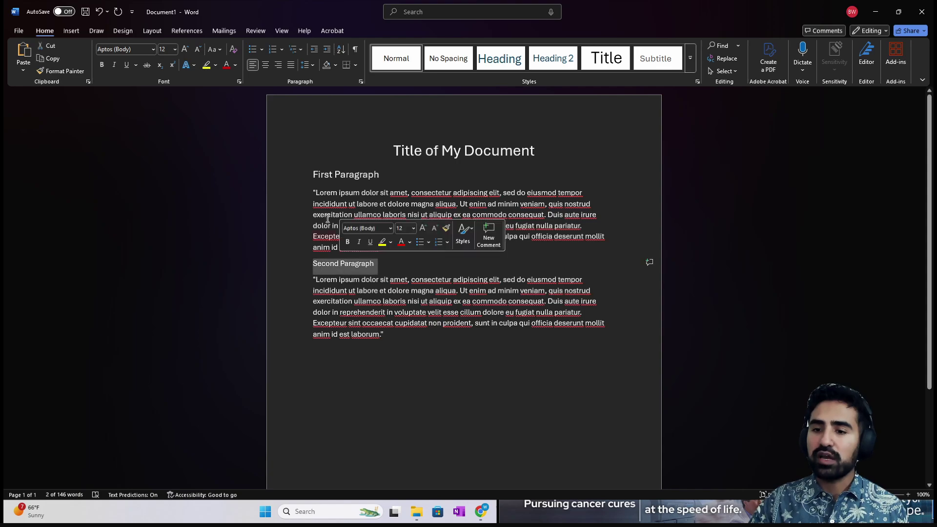
left_click(185, 49)
left_click(185, 49)
left_click(369, 252)
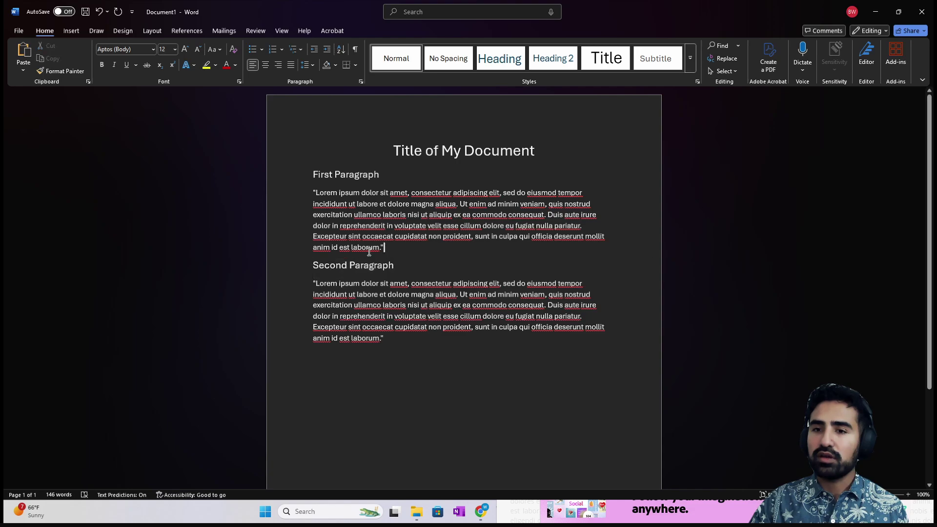
- Select the "First Paragraph" and "Second Paragraph" headings in turn to check their font sizes
left_click(347, 177)
triple_click(345, 178)
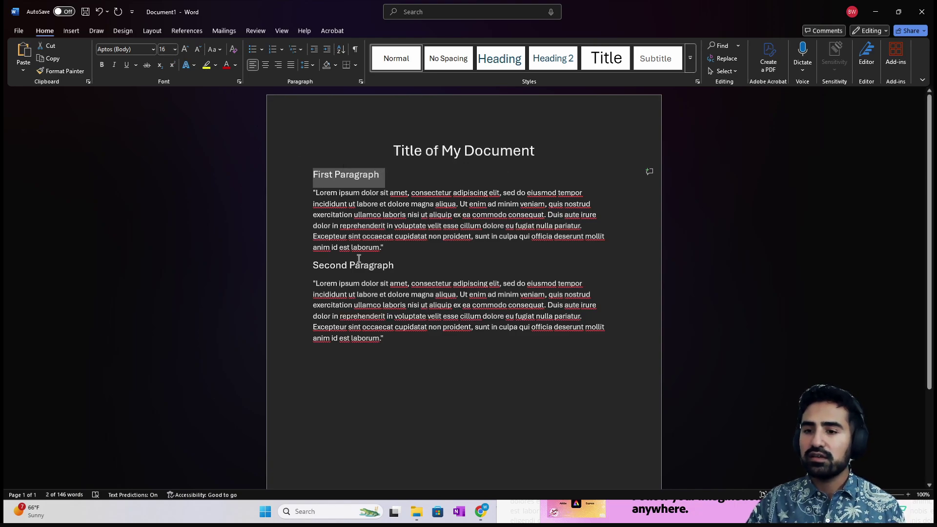
triple_click(325, 270)
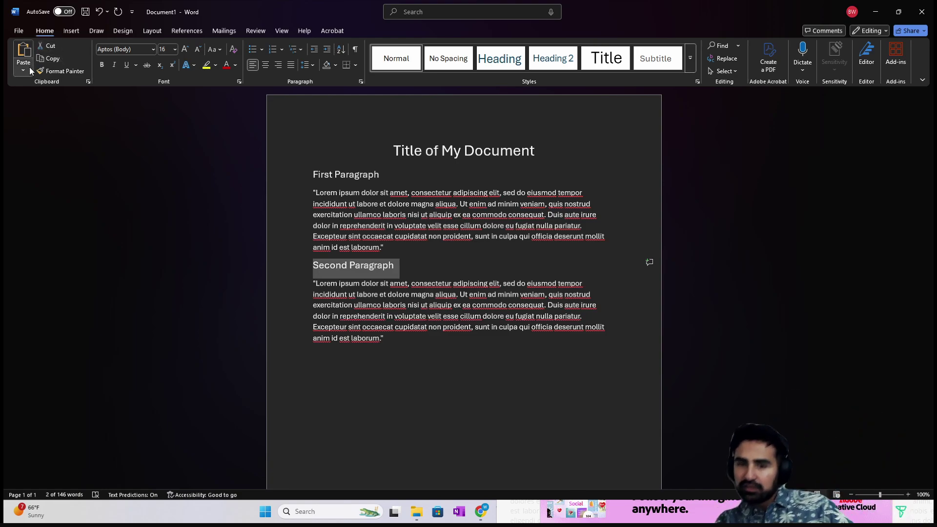
left_click(418, 267)
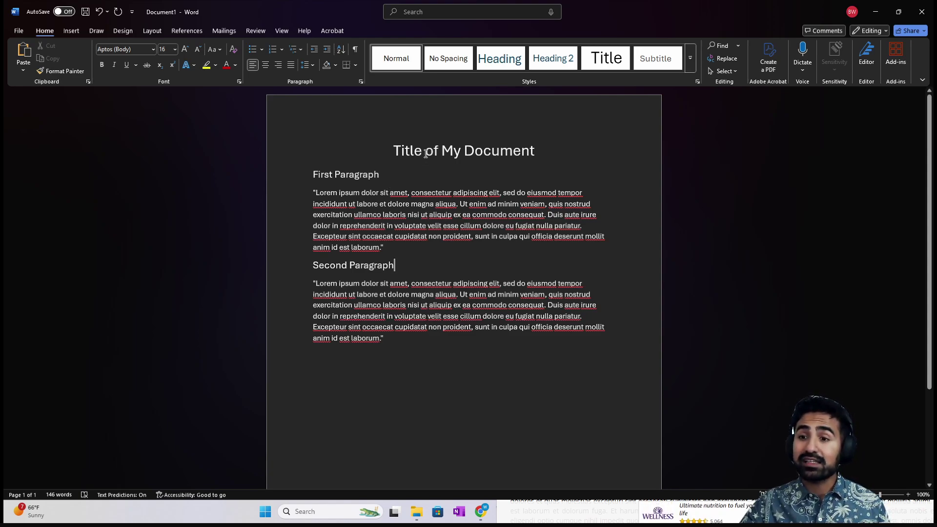
- Change the font of the entire document text to Times New Roman and deselect it
triple_click(278, 142)
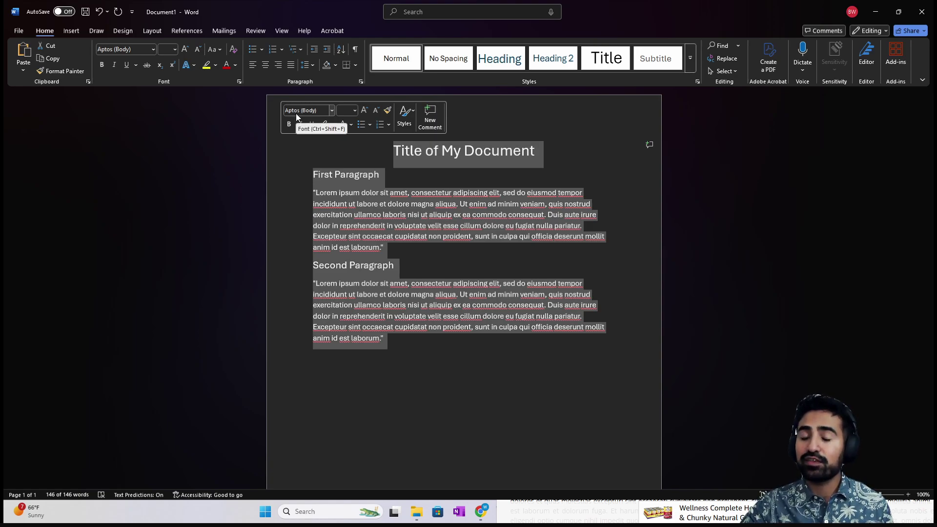
left_click(154, 49)
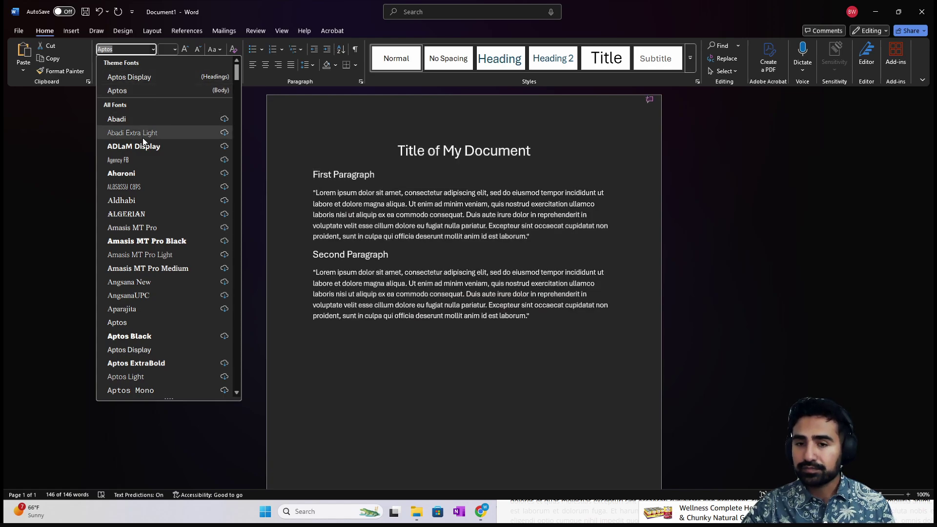
scroll(148, 189, "down", 8)
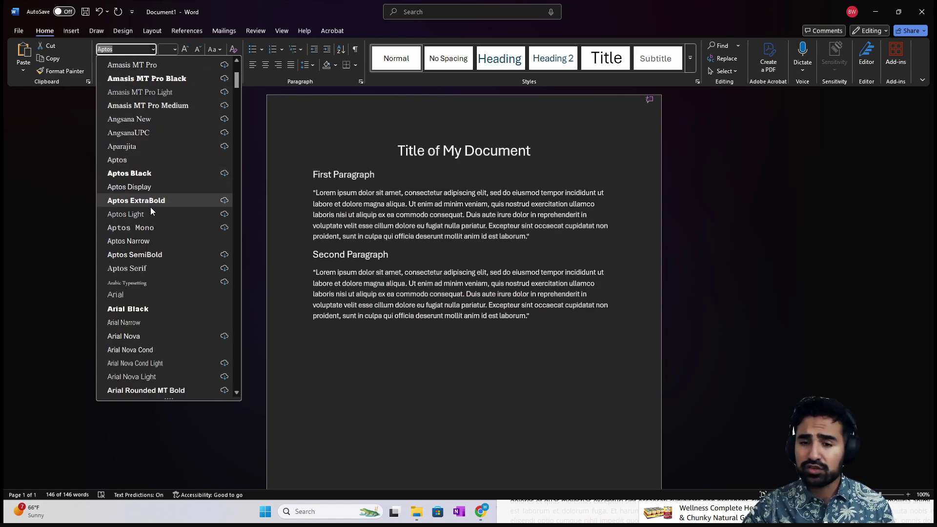
scroll(158, 247, "up", 7)
scroll(155, 232, "up", 3)
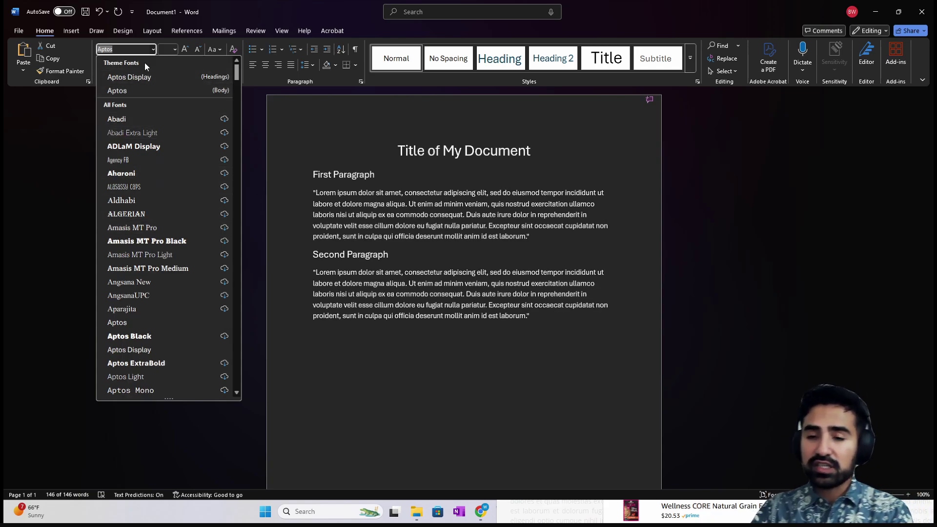
type("Times New Roman")
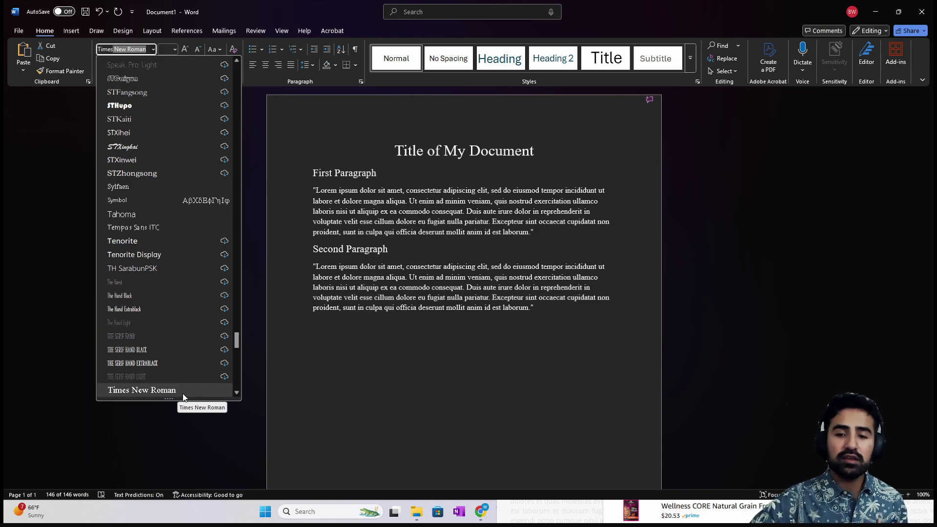
left_click(181, 392)
left_click(548, 324)
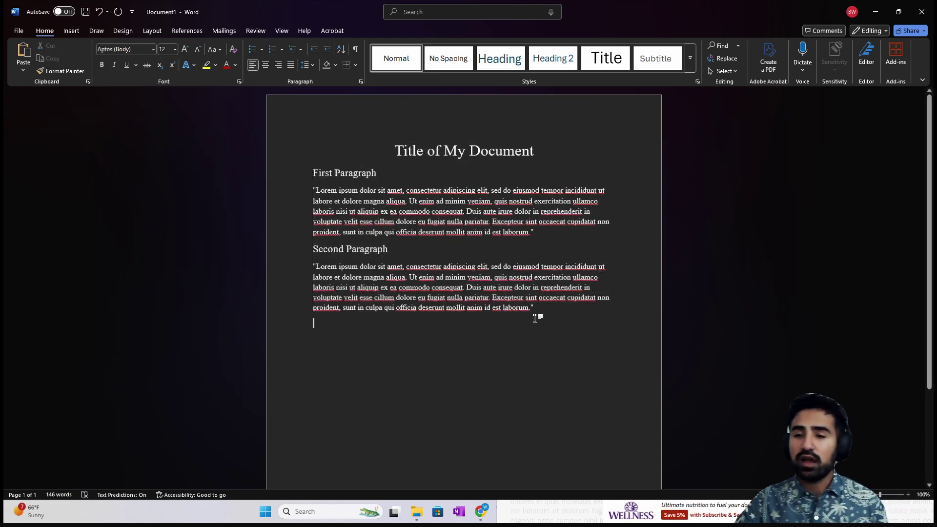
left_click_drag(542, 311, 303, 151)
left_click(370, 211)
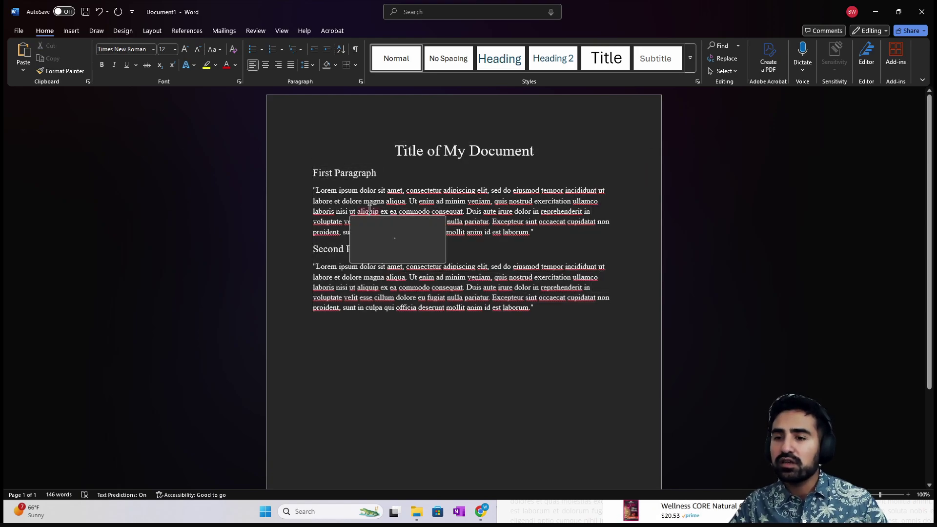
left_click(123, 30)
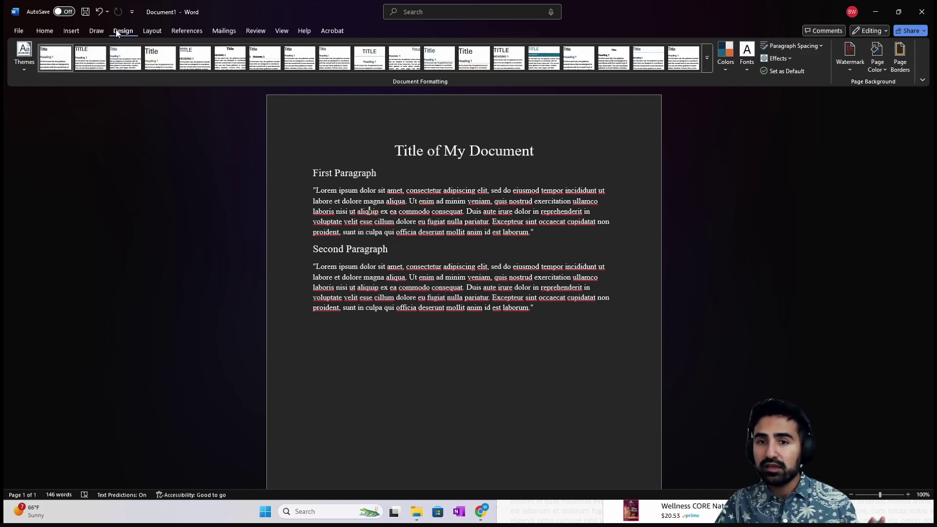
left_click(44, 31)
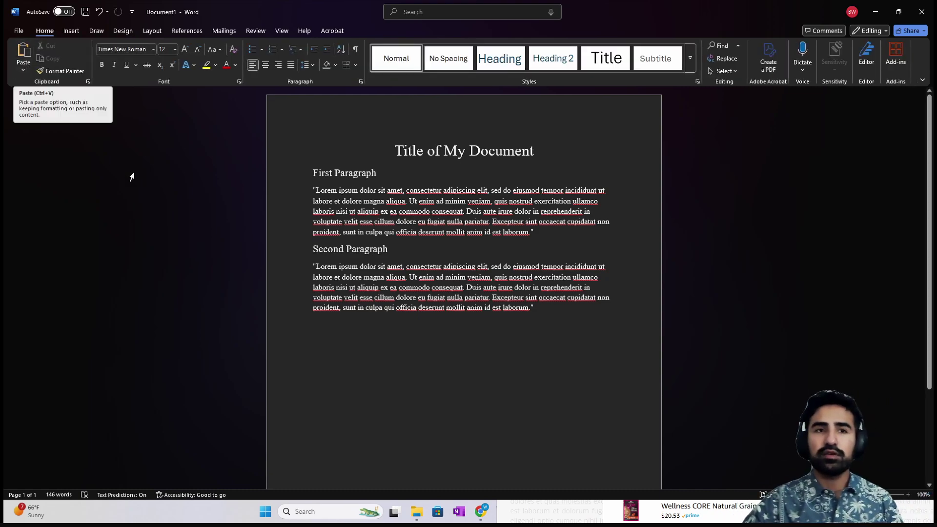
left_click(369, 211)
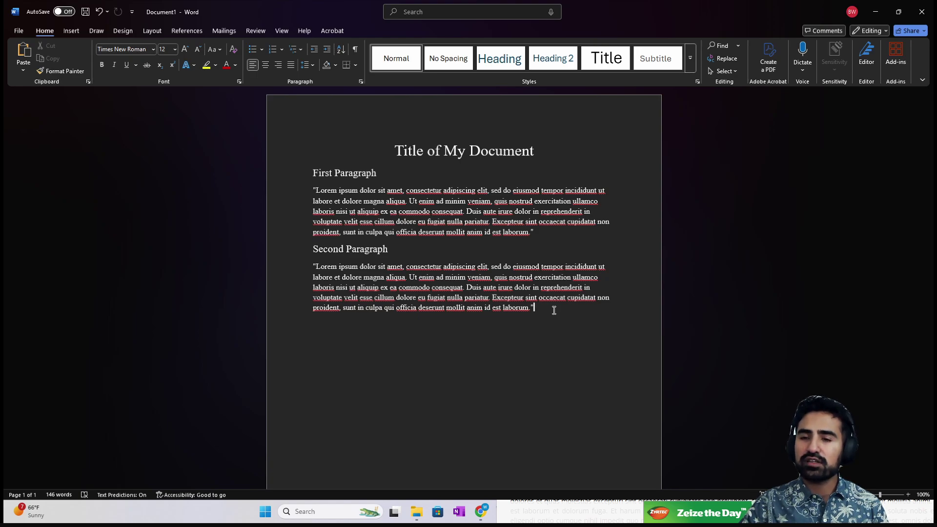
- Change the font color of the entire document text to the standard red and deselect it
left_click_drag(554, 311, 274, 142)
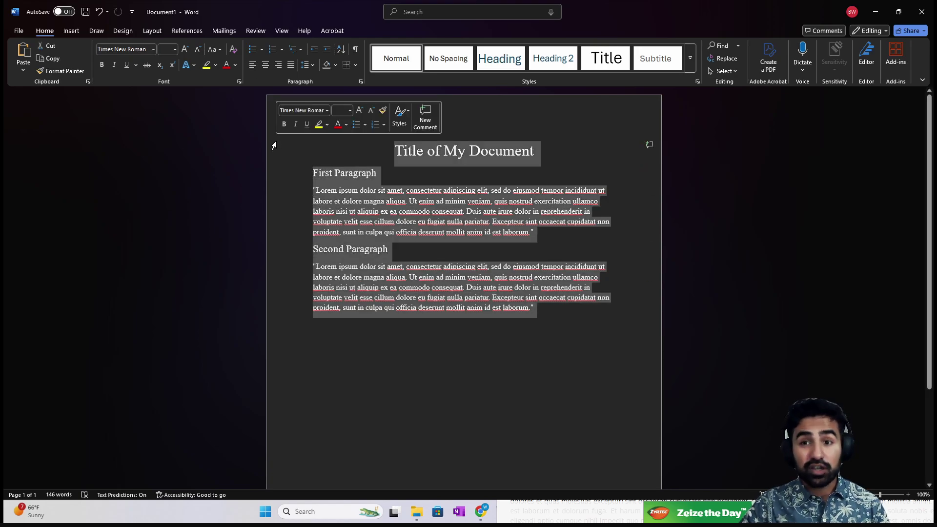
left_click(236, 65)
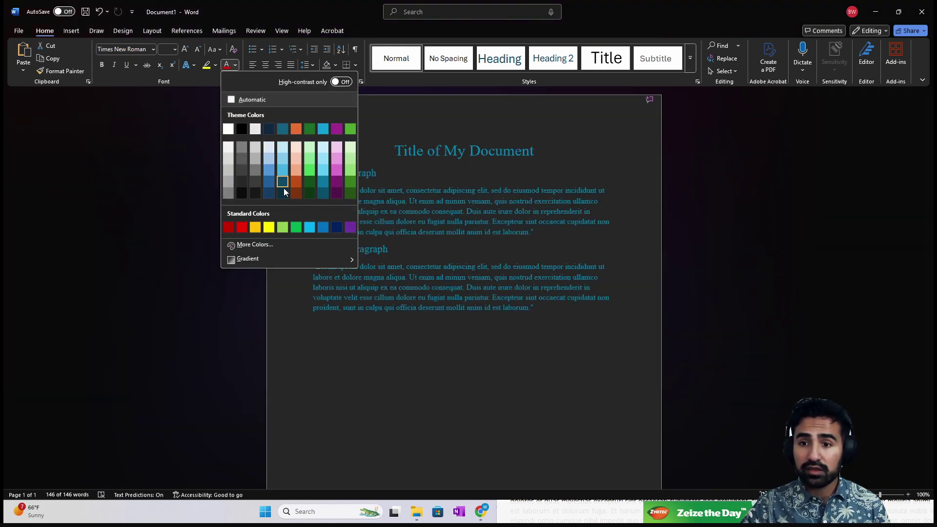
left_click(239, 228)
left_click(462, 260)
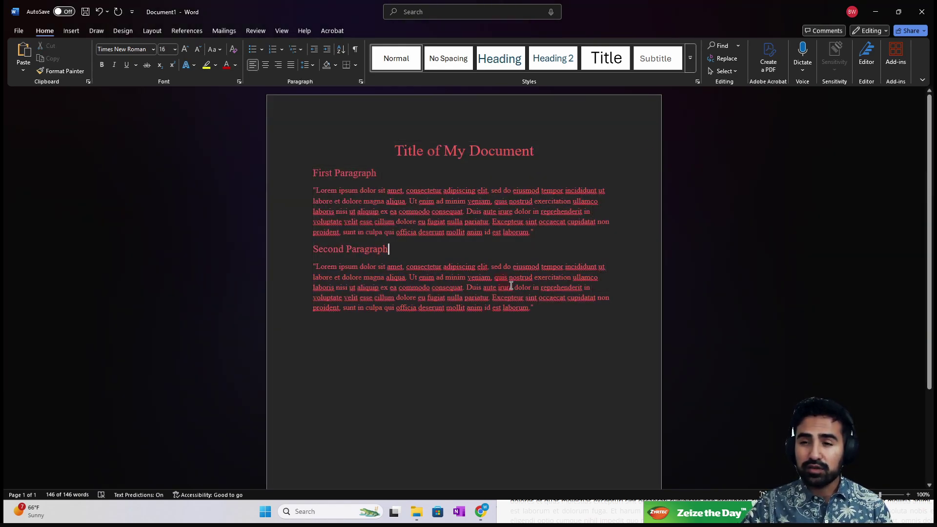
- Set the font color of the entire document text back to Automatic and deselect it
left_click_drag(523, 304, 230, 146)
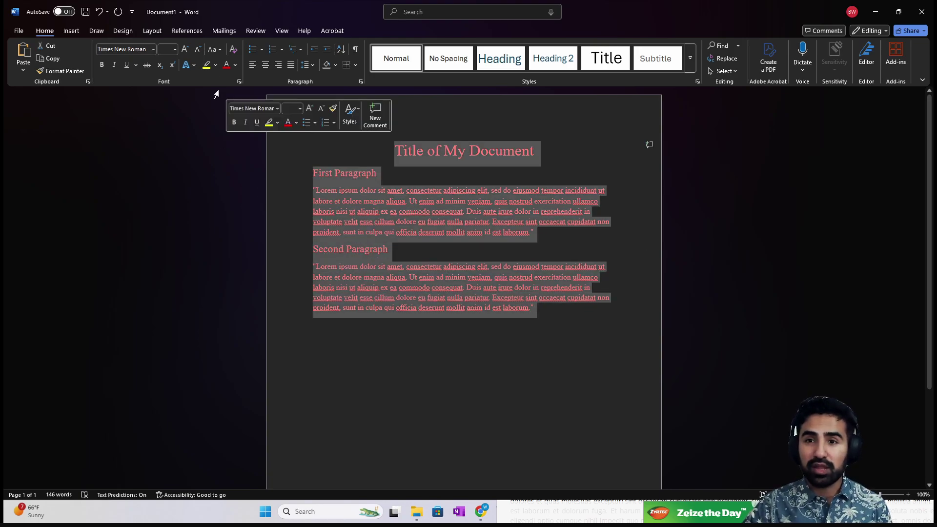
left_click(174, 49)
left_click(237, 66)
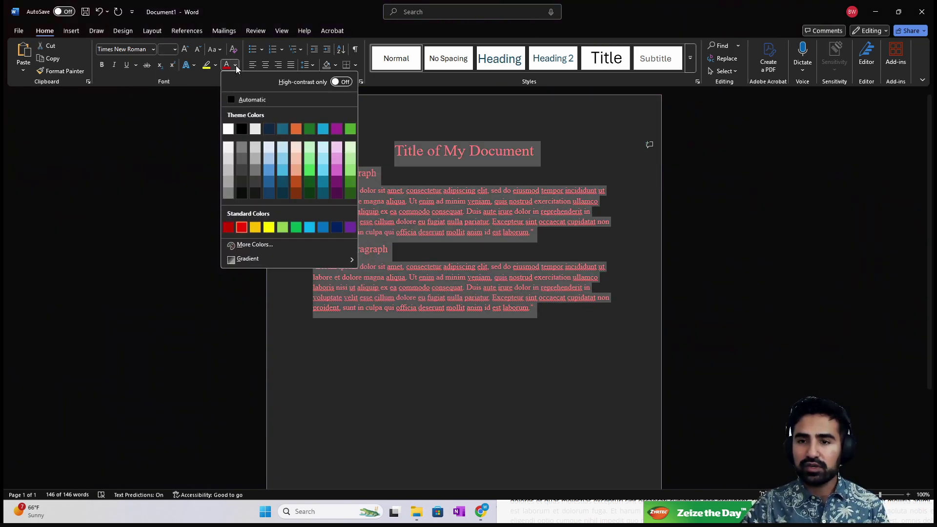
left_click(232, 101)
right_click(438, 252)
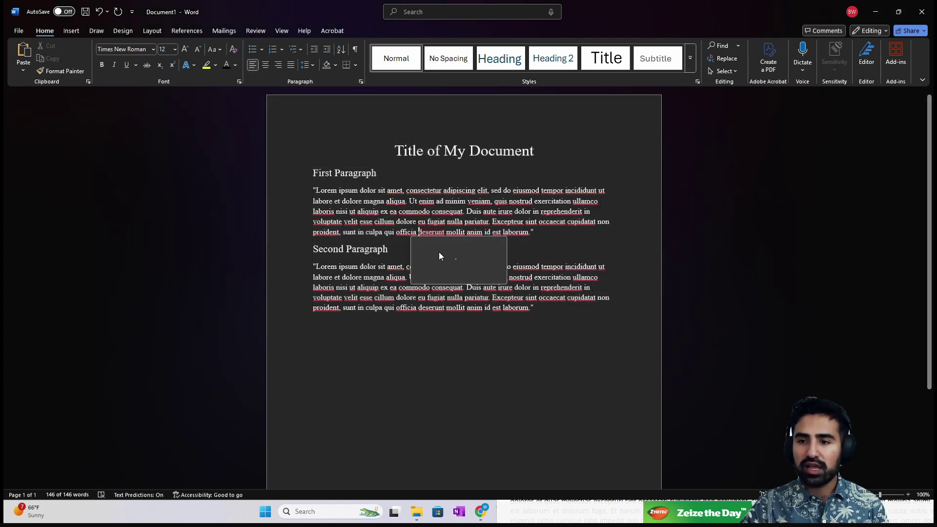
left_click(548, 313)
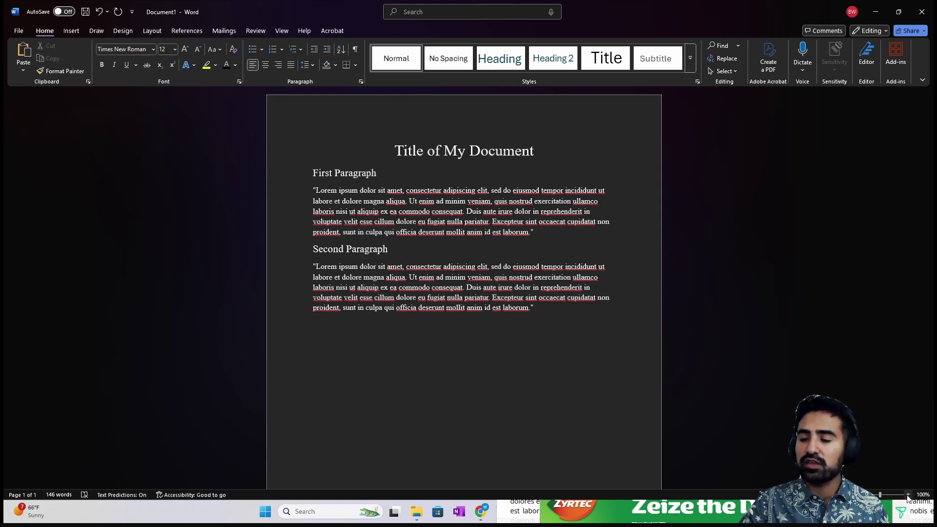
- Set the document's zoom level to 200% and return to the beginning of the page
left_click(278, 31)
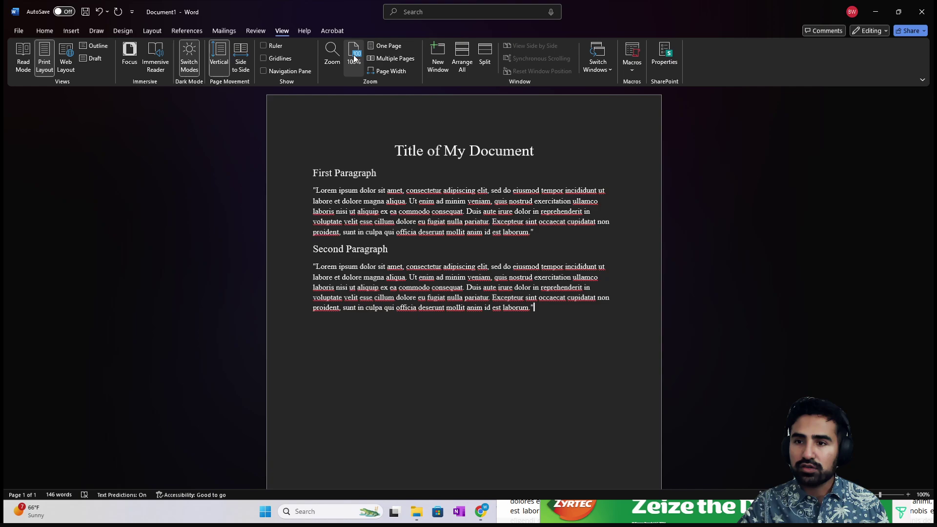
left_click(332, 53)
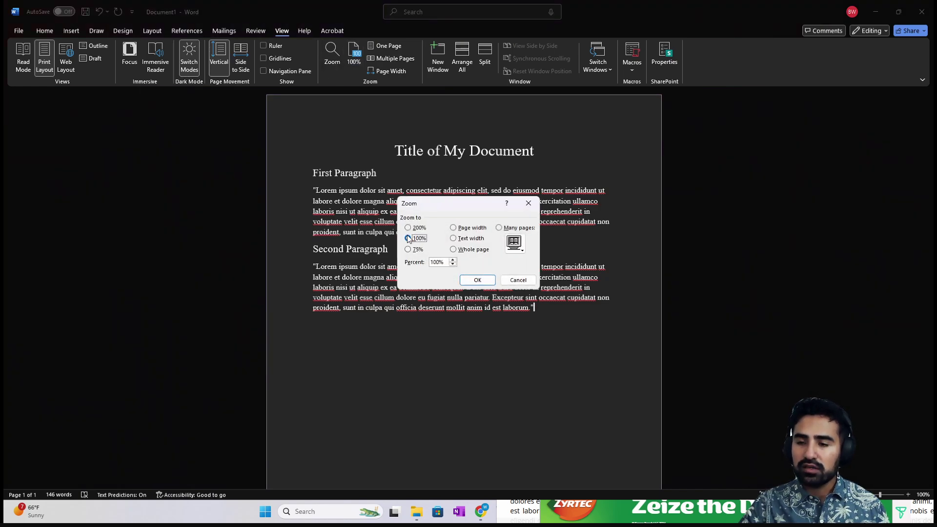
left_click(416, 228)
left_click(478, 280)
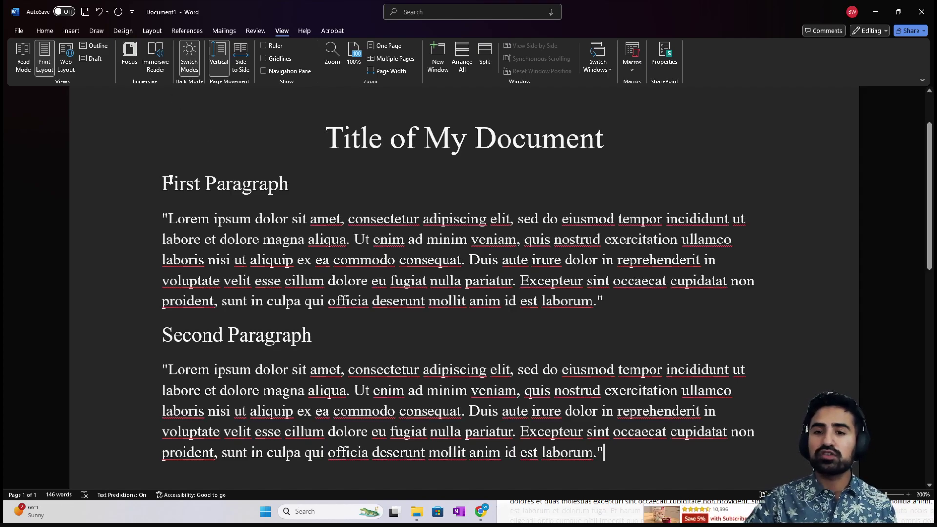
scroll(148, 209, "up", 1)
scroll(175, 181, "up", 2)
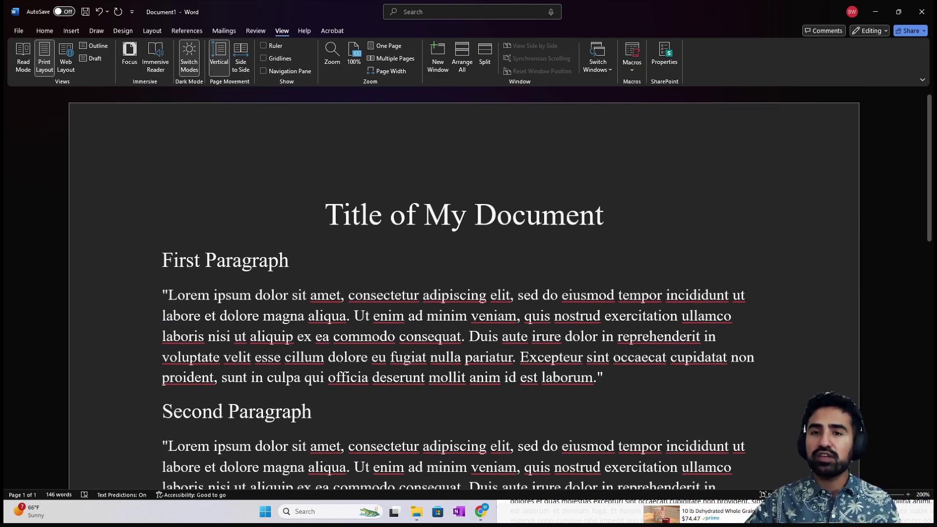
- Set the page margins to the Narrow preset with 0.5" on all sides
left_click(157, 32)
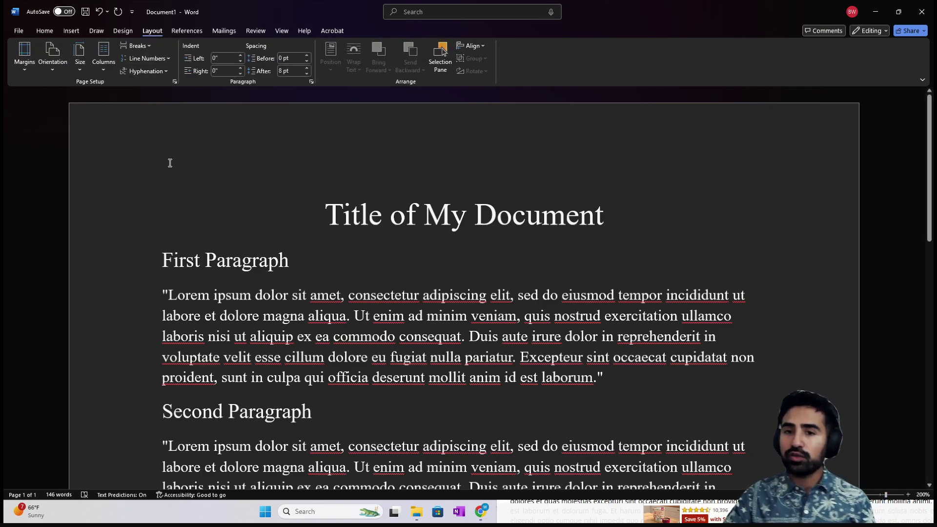
left_click(25, 70)
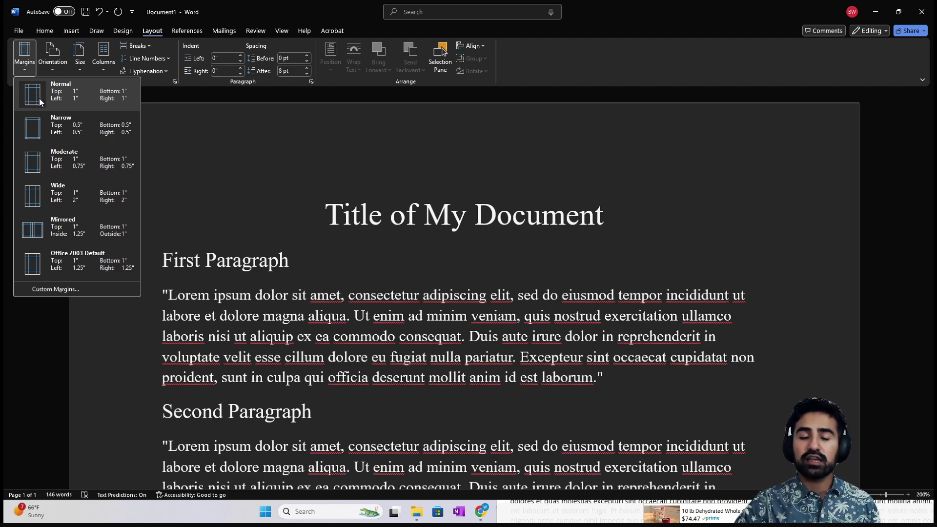
left_click(38, 131)
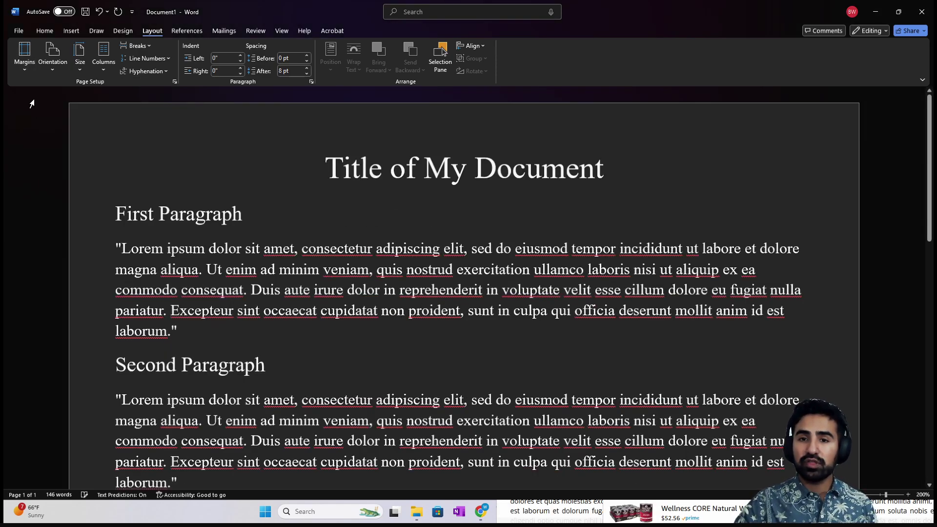
- Set the page margins to the Wide preset with 2" at the left and right
left_click(32, 69)
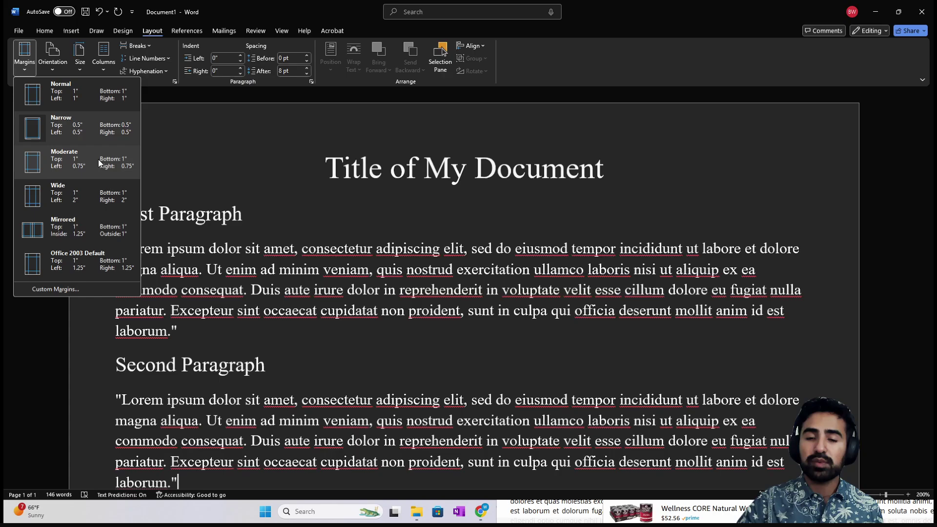
left_click(101, 197)
scroll(230, 216, "up", 3)
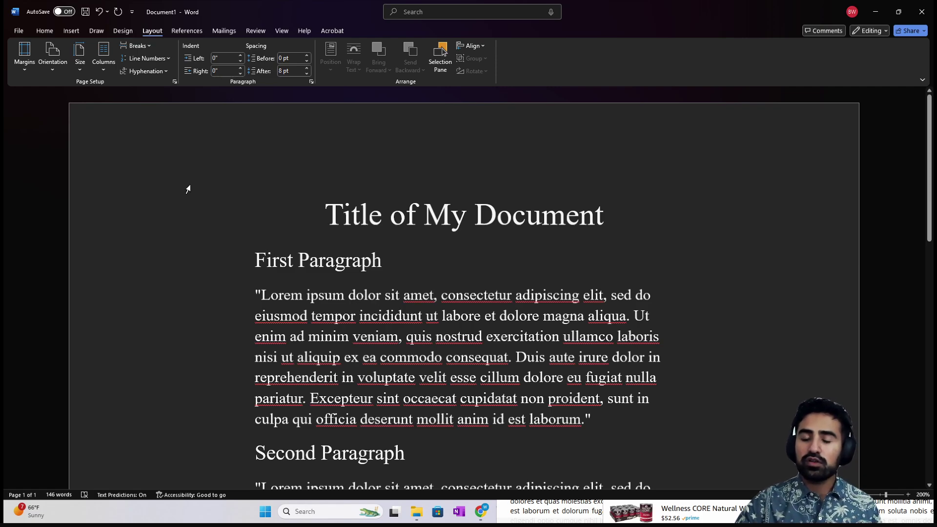
- Set the page margins back to the Normal 1" preset and view the custom margin settings without changing them
left_click(28, 65)
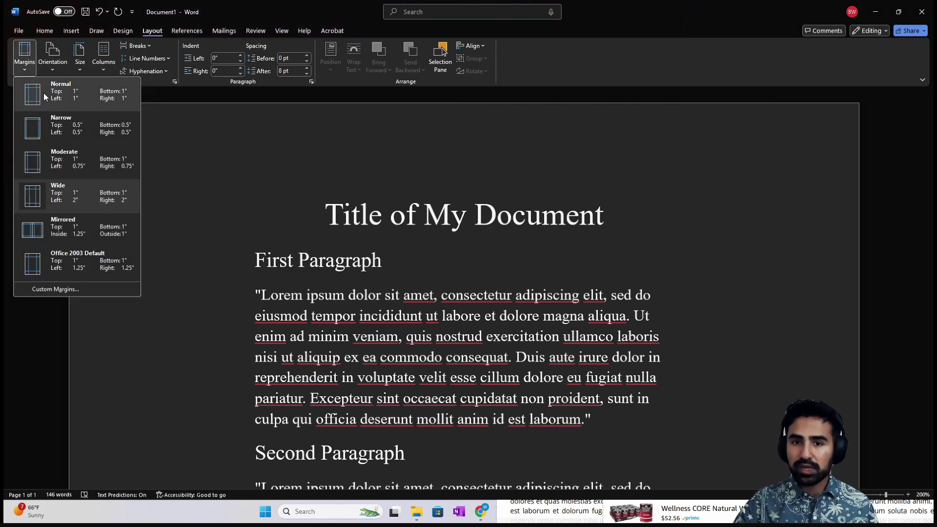
left_click(49, 98)
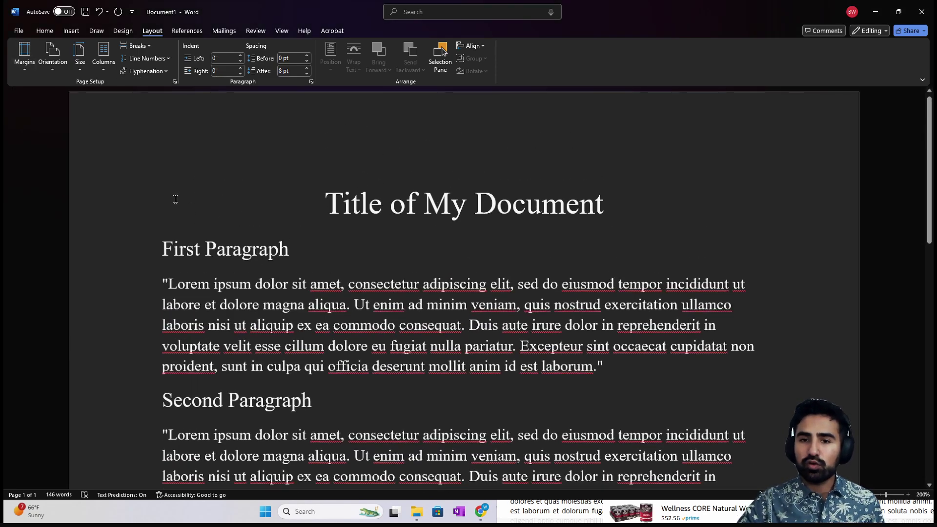
left_click(25, 61)
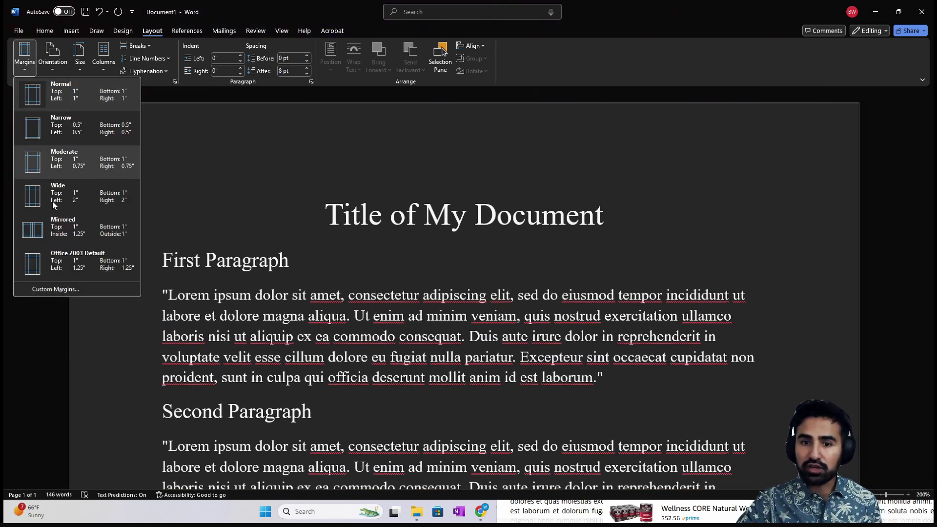
left_click(67, 291)
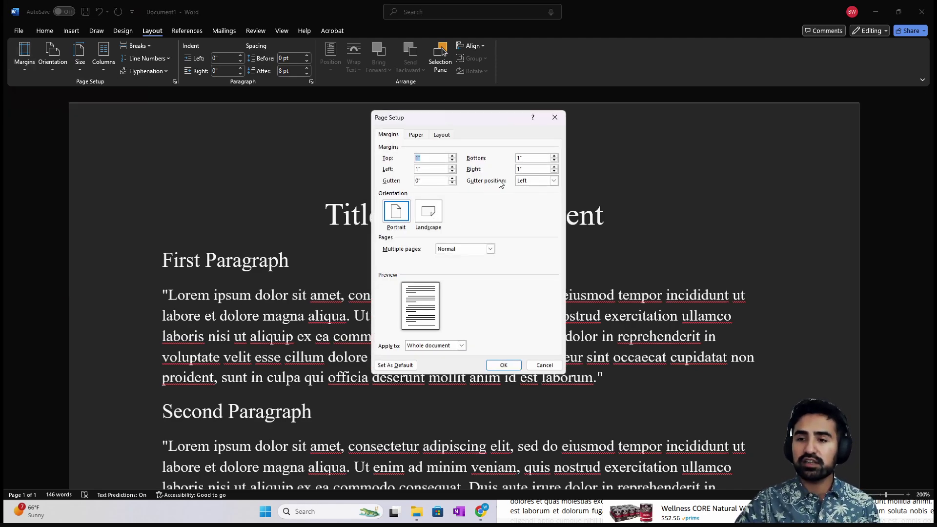
left_click(555, 119)
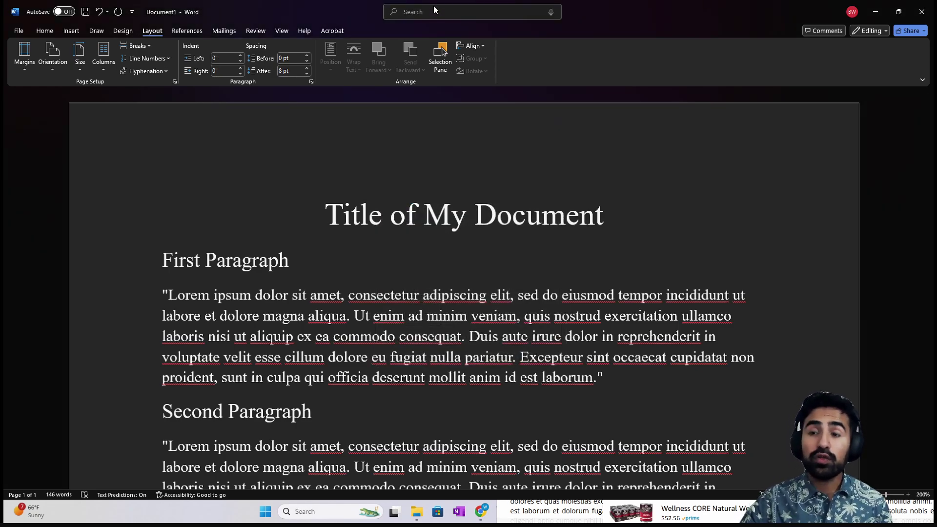
- Compare the suggestions offered by Word's own search with those of the Windows search
left_click(426, 15)
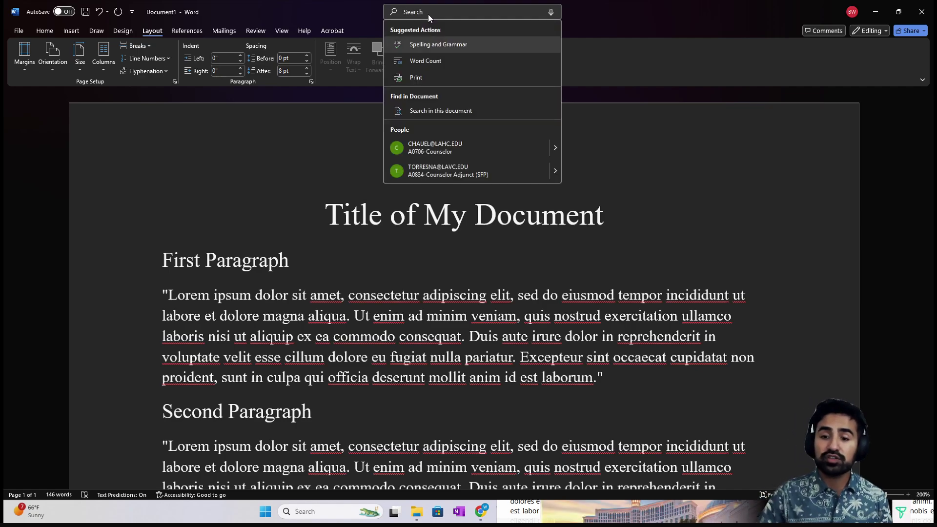
left_click(320, 513)
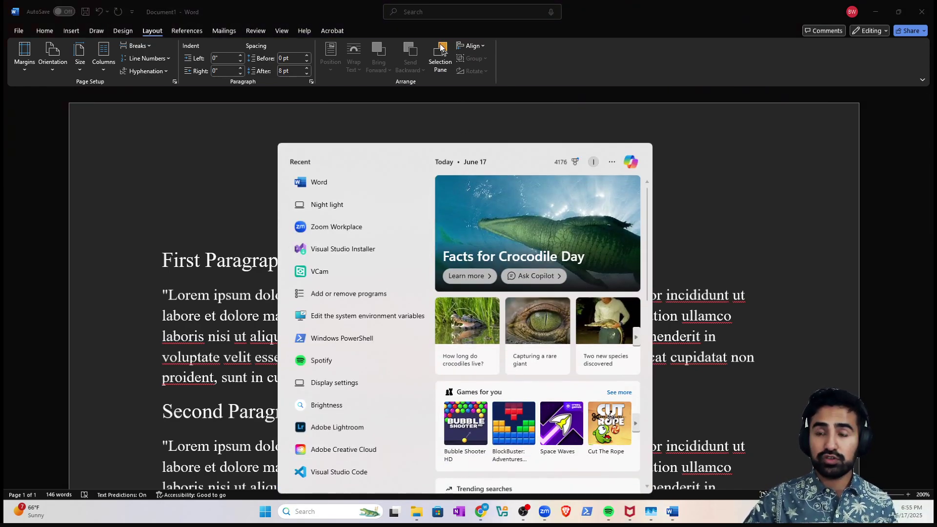
left_click(430, 14)
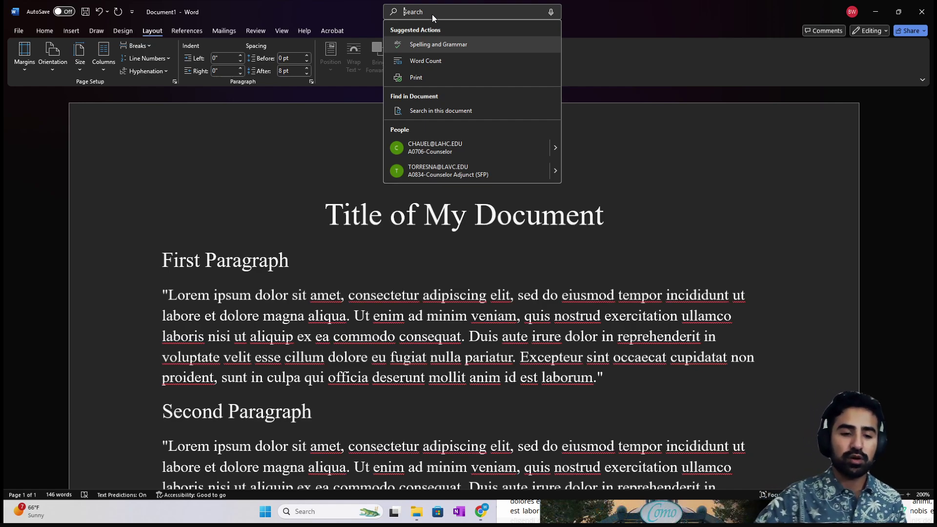
- Clear the Lorem Ipsum browser window off the desktop and return to the Word document
left_click(874, 11)
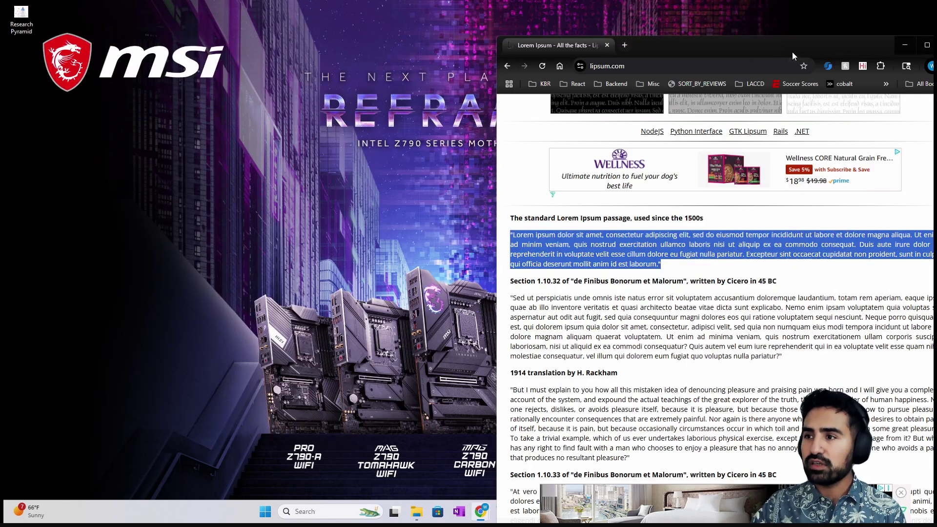
left_click_drag(835, 45, 724, 49)
left_click(831, 51)
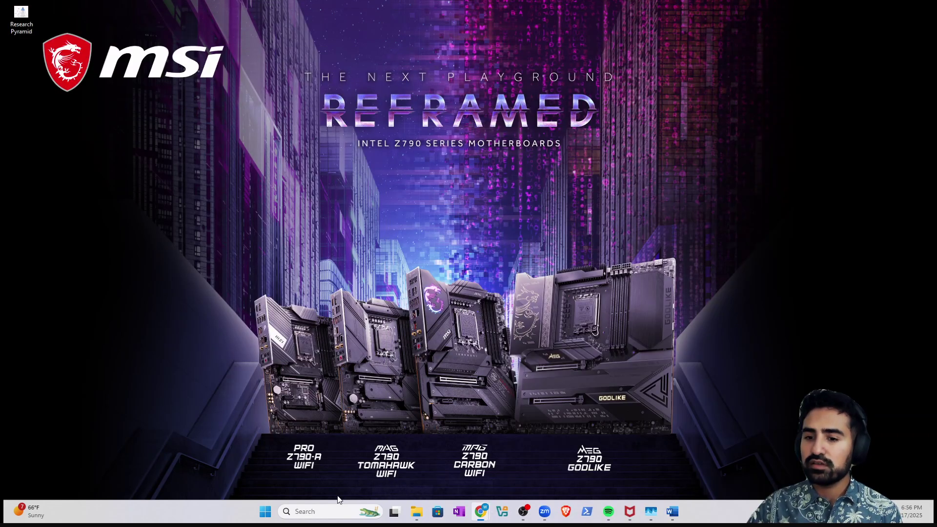
left_click(672, 511)
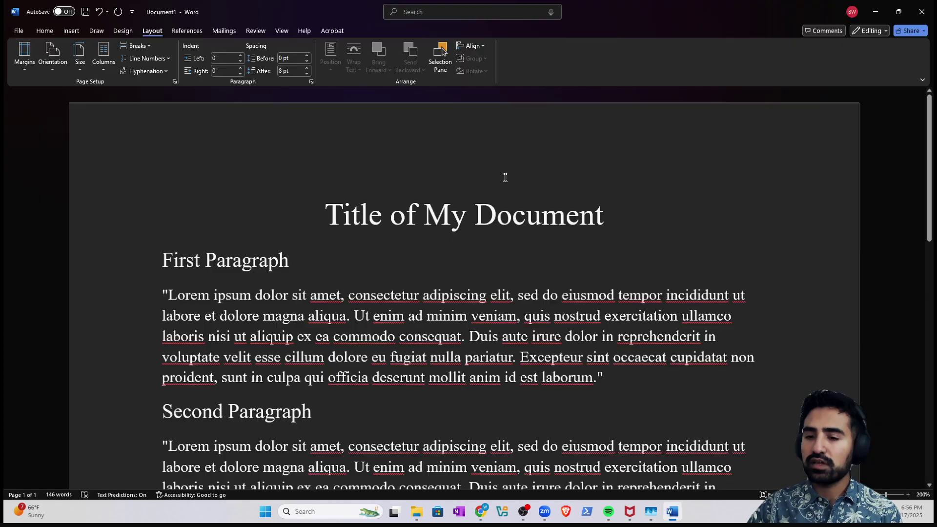
- Search Word's commands for "margin" and clear the query
left_click(421, 13)
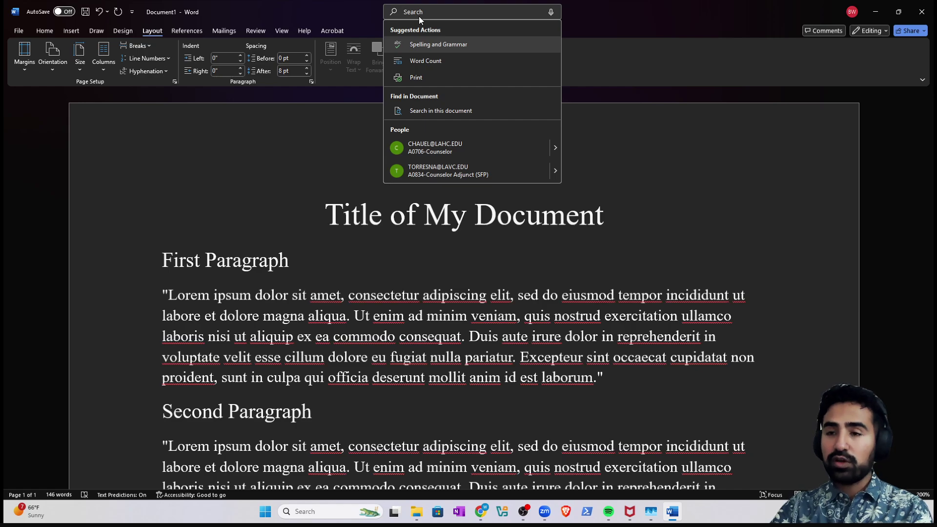
type("margin")
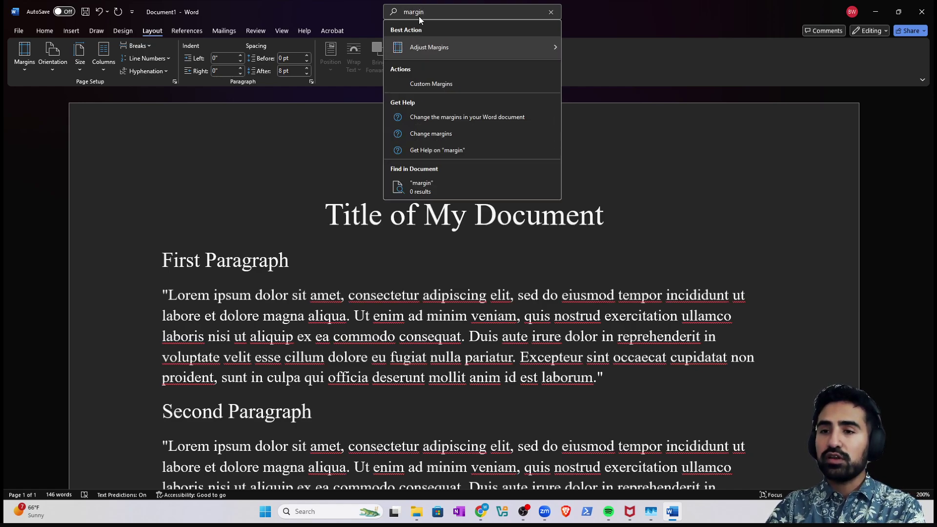
key("BackSpace")
key("BackSpace")
key("BackSpace")
key("BackSpace")
key("BackSpace")
key("BackSpace")
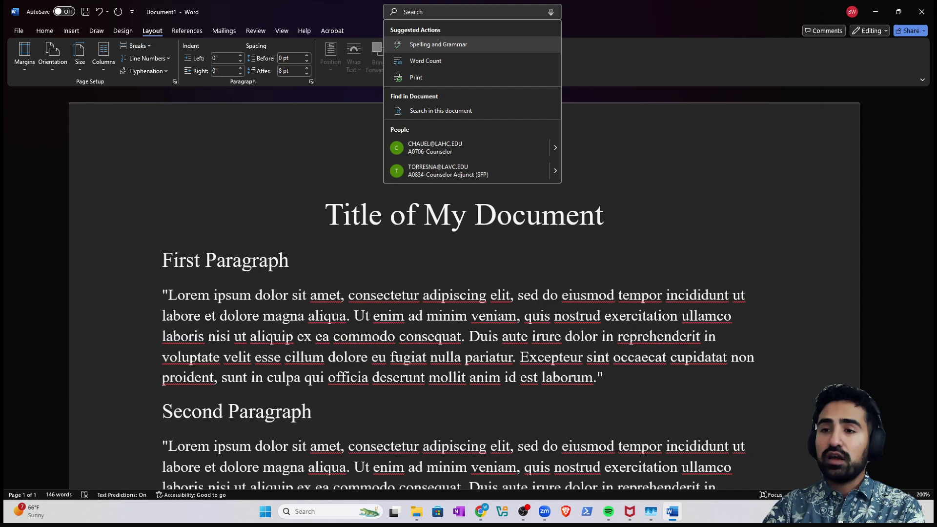
- Search Word's commands for "page color", clear the query and leave the search
type("page color")
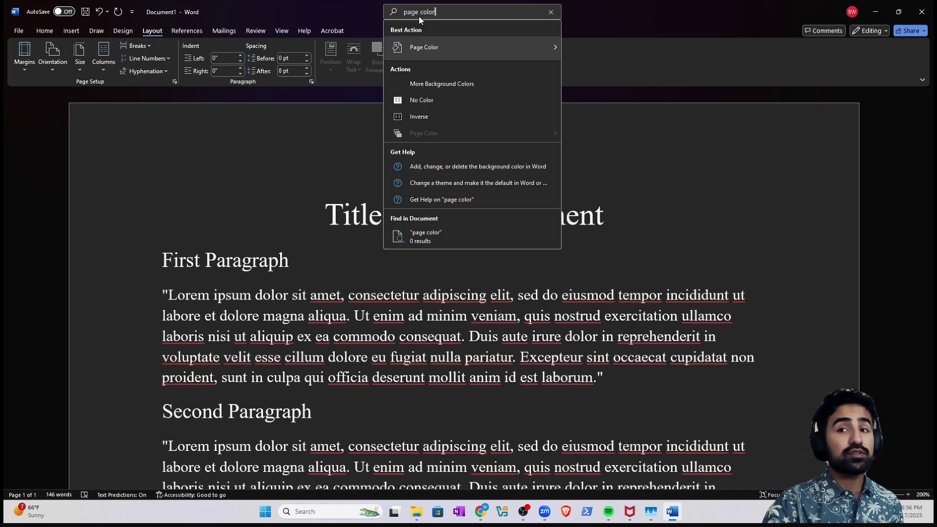
key("BackSpace")
key("BackSpace")
key("BackSpace")
key("BackSpace")
key("BackSpace")
key("BackSpace")
key("BackSpace")
key("BackSpace")
key("BackSpace")
key("BackSpace")
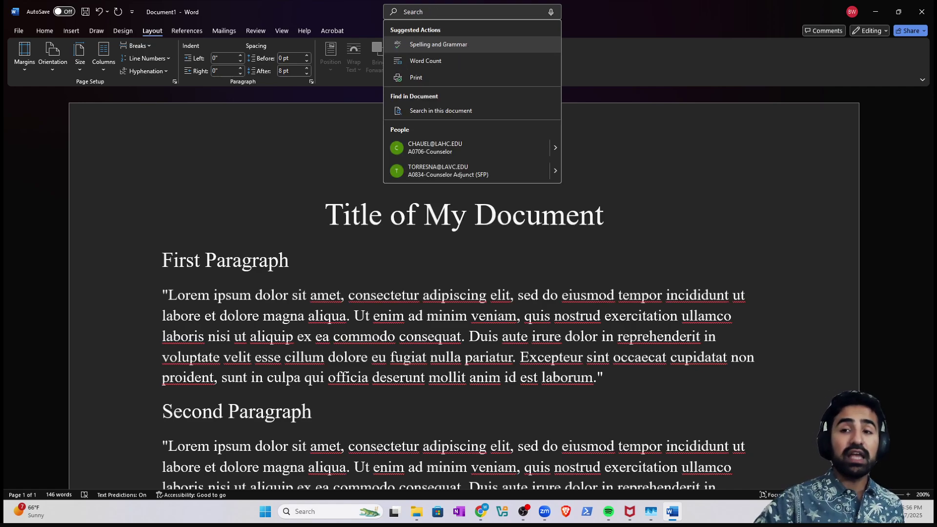
left_click(649, 34)
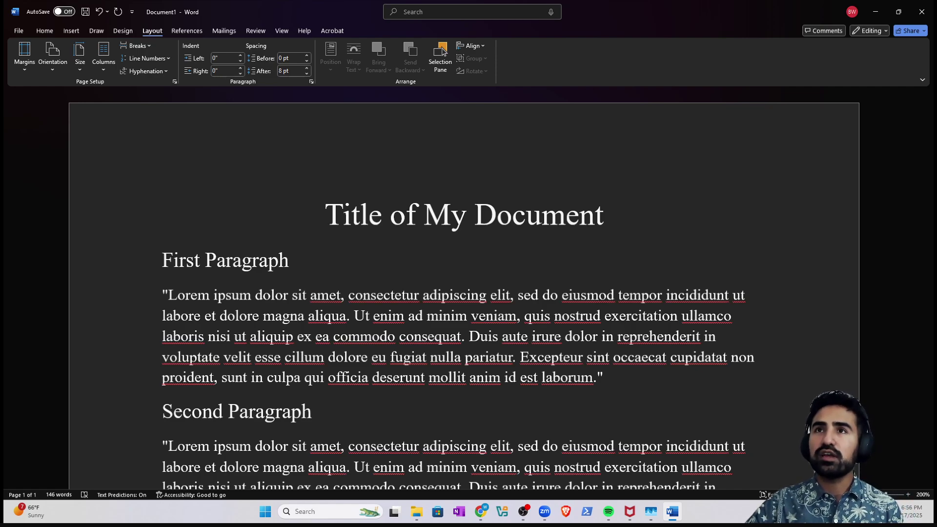
- Switch to the Chrome window, search Google Images for "potato" and open the preview of the Alimentarium potato picture
key("alt+Tab")
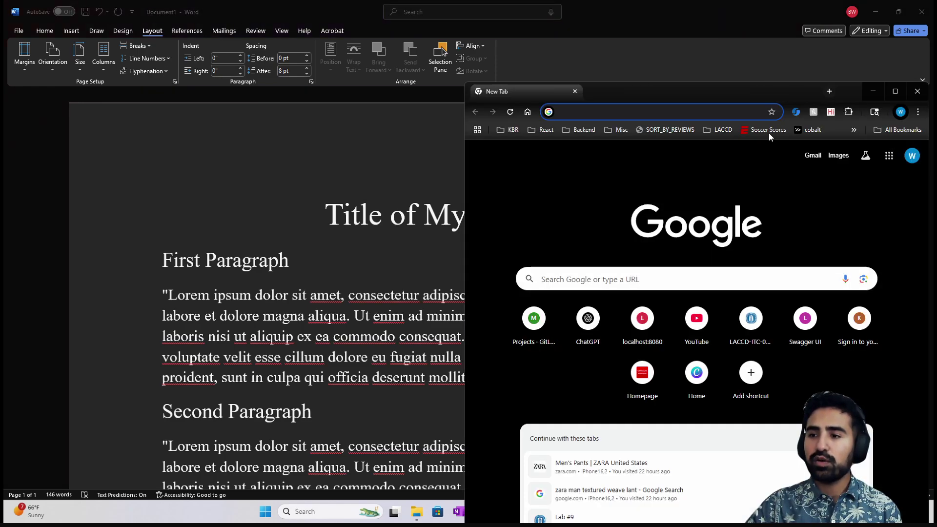
left_click(647, 272)
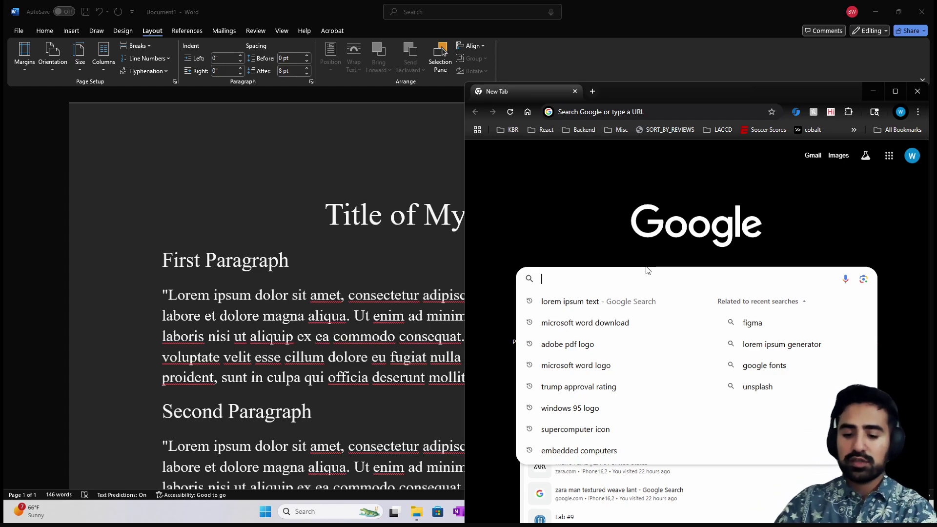
type("potato")
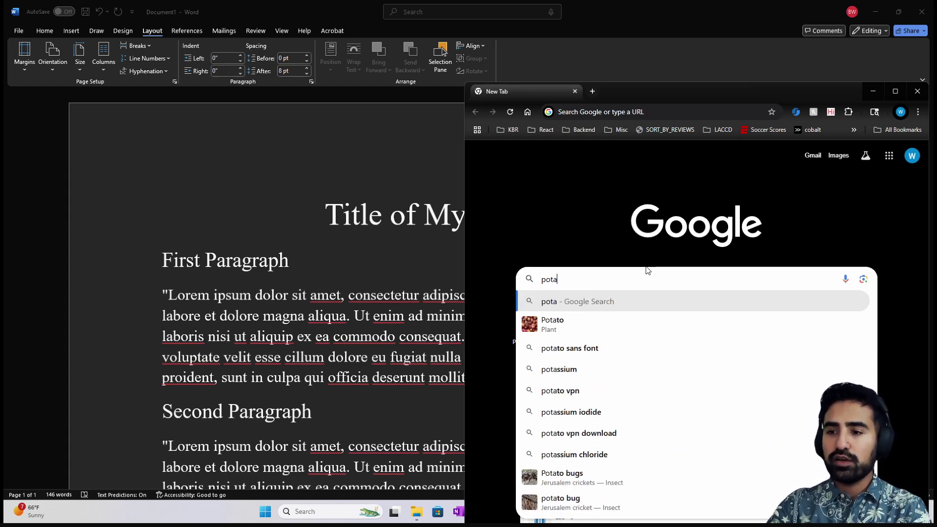
key("Return")
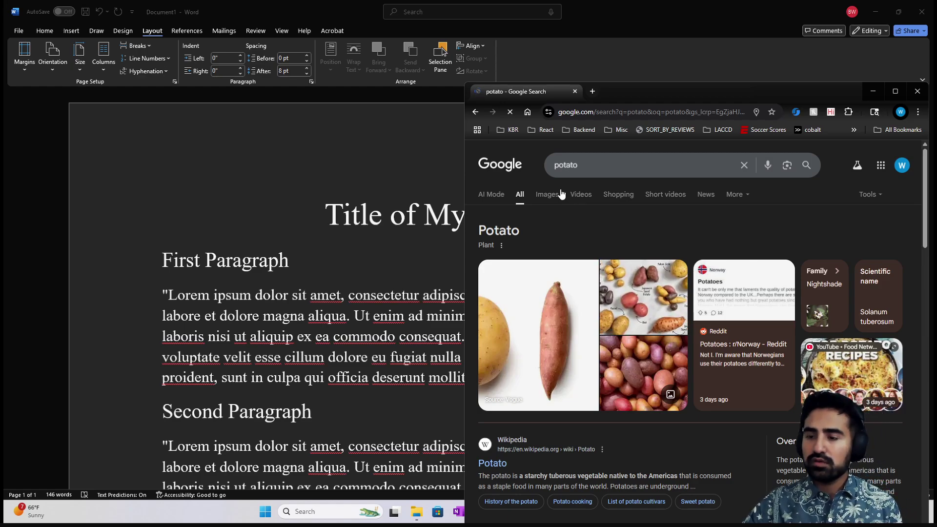
left_click(549, 194)
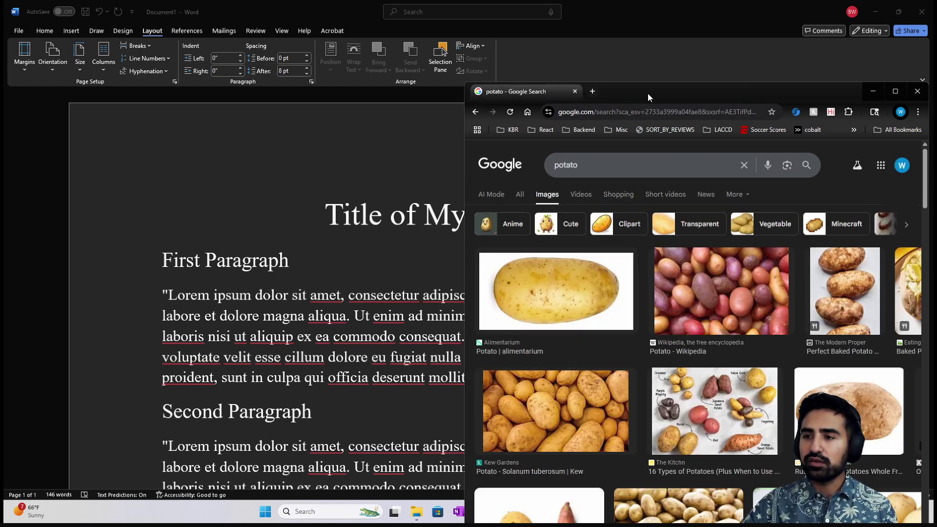
left_click_drag(648, 89, 625, 34)
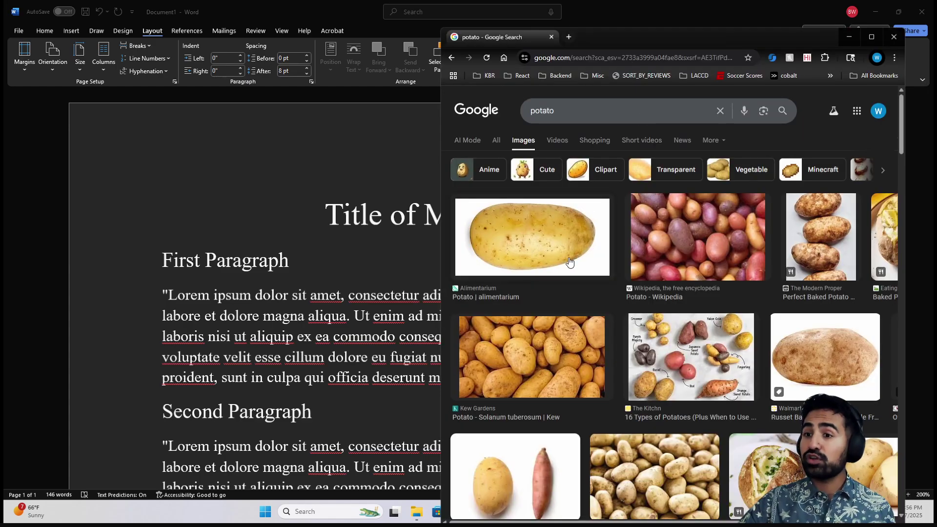
left_click(550, 241)
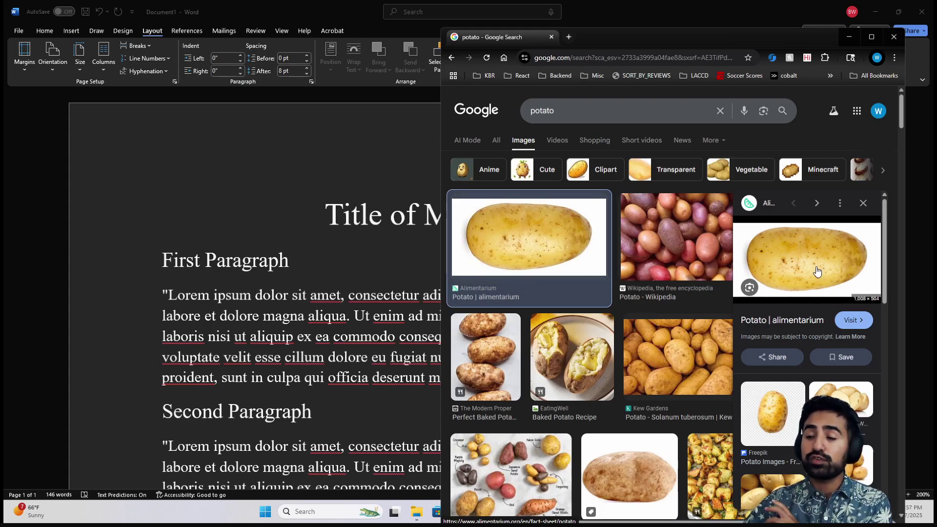
- Compare the context commands offered for the potato picture, the First Paragraph heading, the document title and the body text
right_click(801, 262)
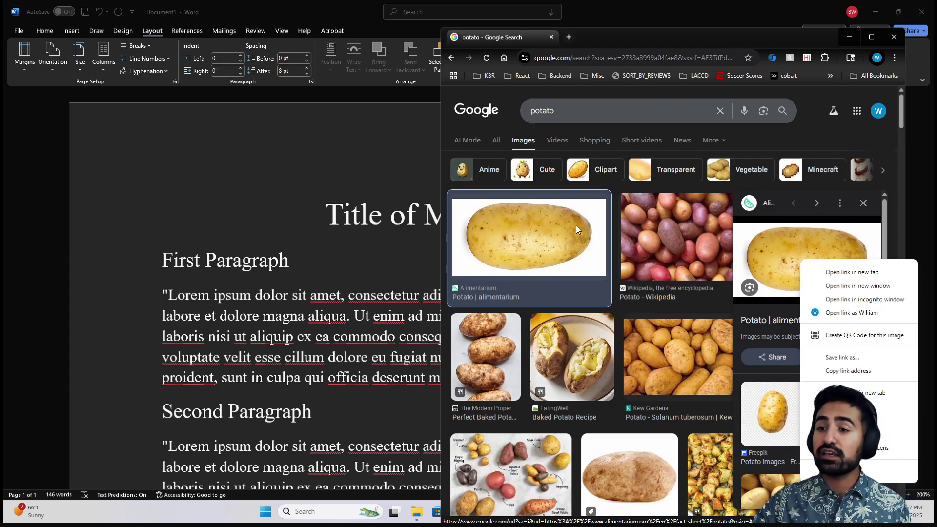
left_click(363, 182)
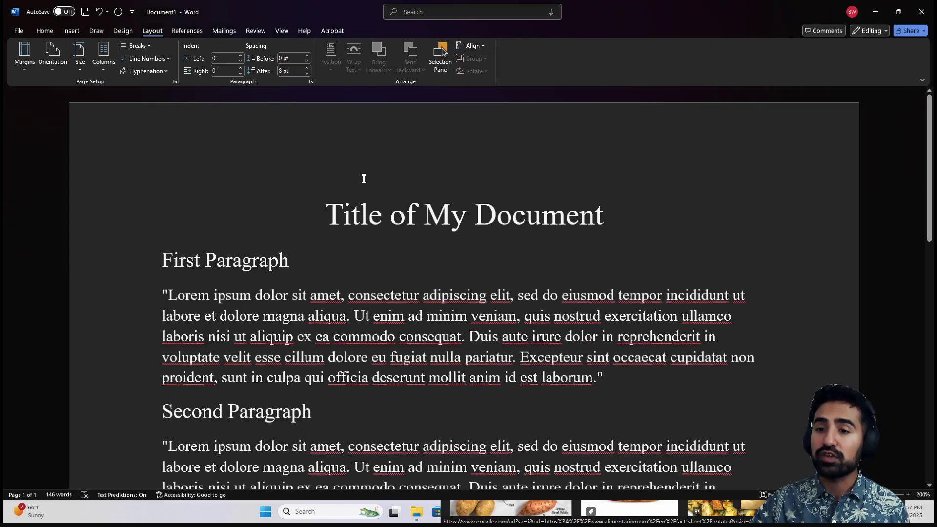
double_click(263, 261)
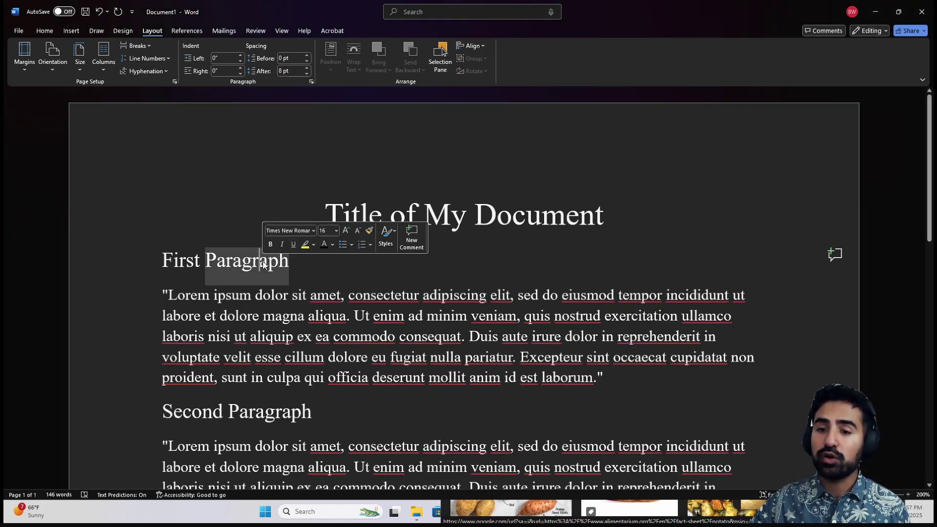
right_click(264, 262)
right_click(518, 227)
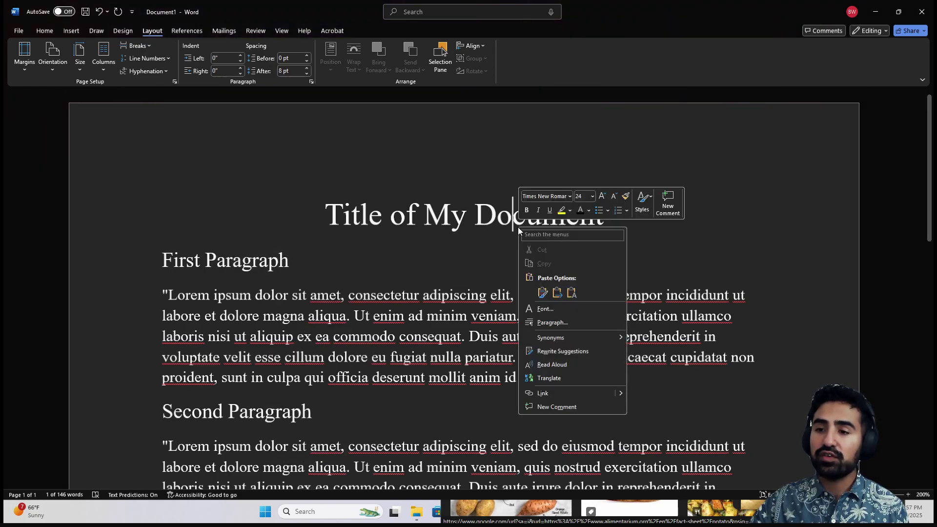
right_click(367, 308)
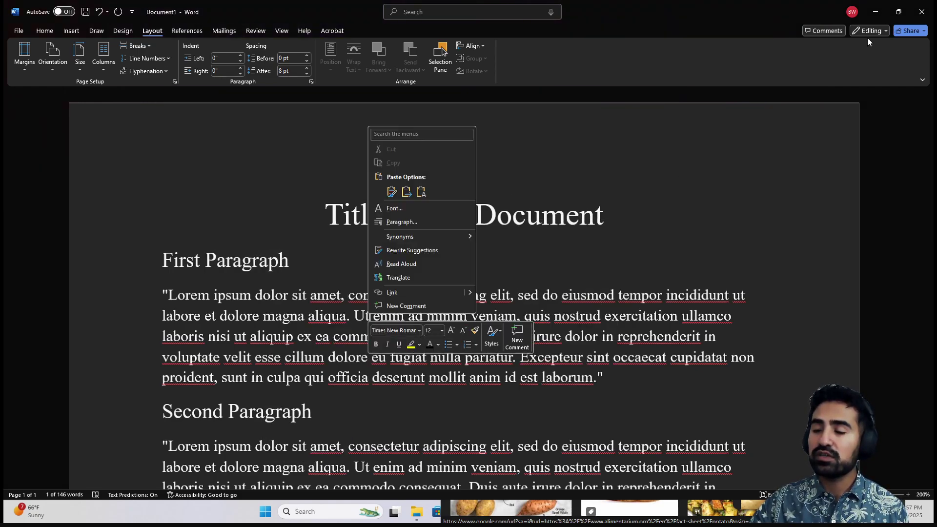
- Shrink the Word window out of full screen and bring the Chrome window with the potato pictures to the front
left_click(518, 506)
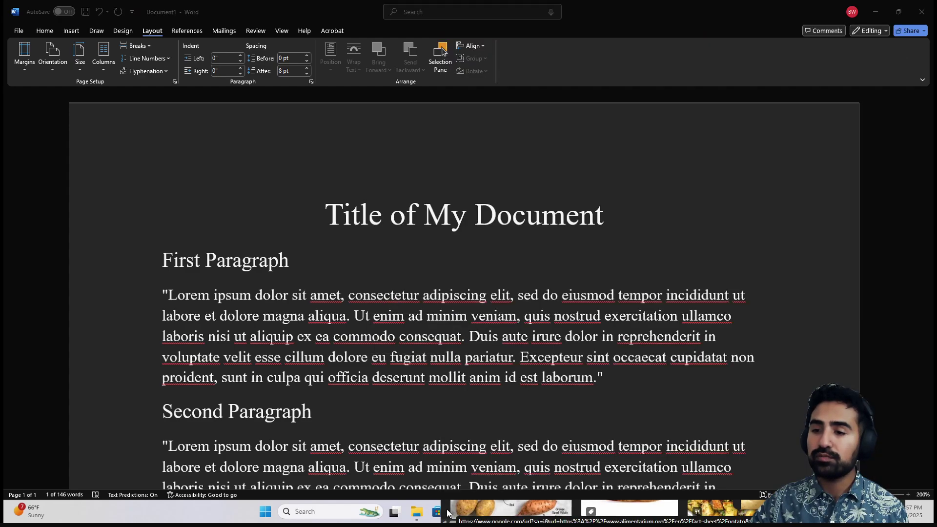
left_click(890, 13)
left_click(743, 41)
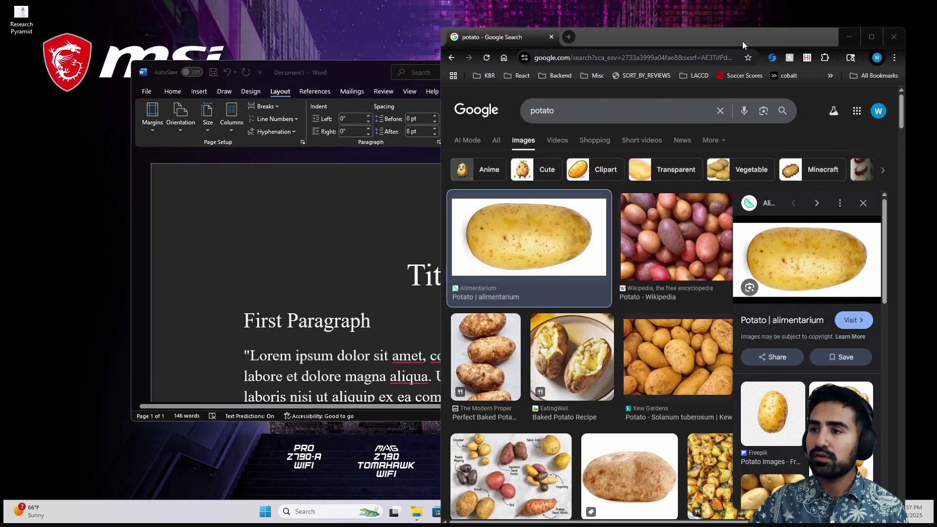
- Examine the context commands offered for the potato preview and several other pictures in the image results
right_click(794, 268)
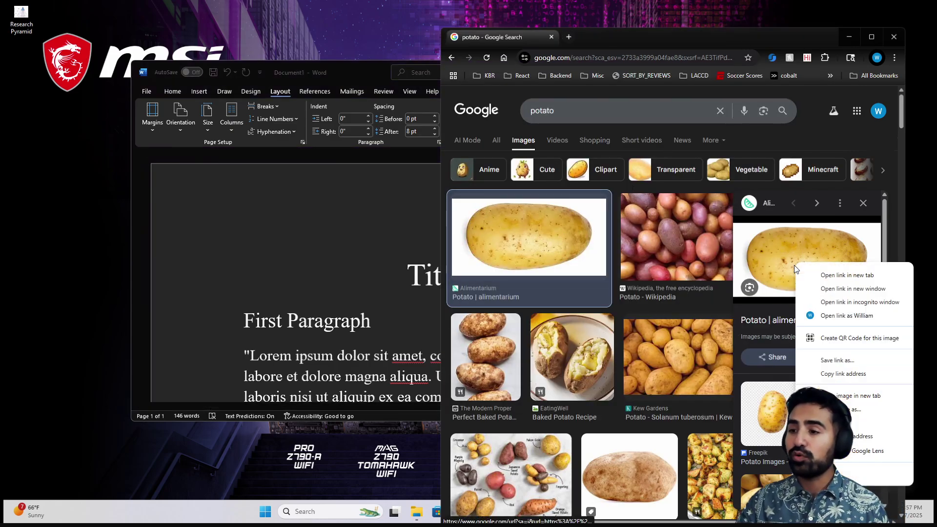
right_click(663, 246)
right_click(829, 251)
right_click(636, 356)
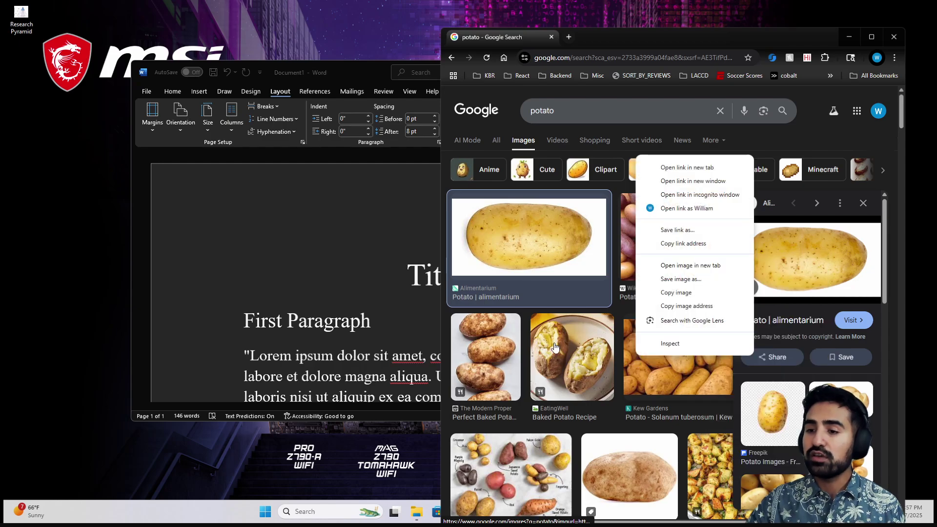
right_click(554, 345)
right_click(498, 344)
- Copy the previewed Alimentarium potato image and return to the Word document, maximizing its window
right_click(849, 280)
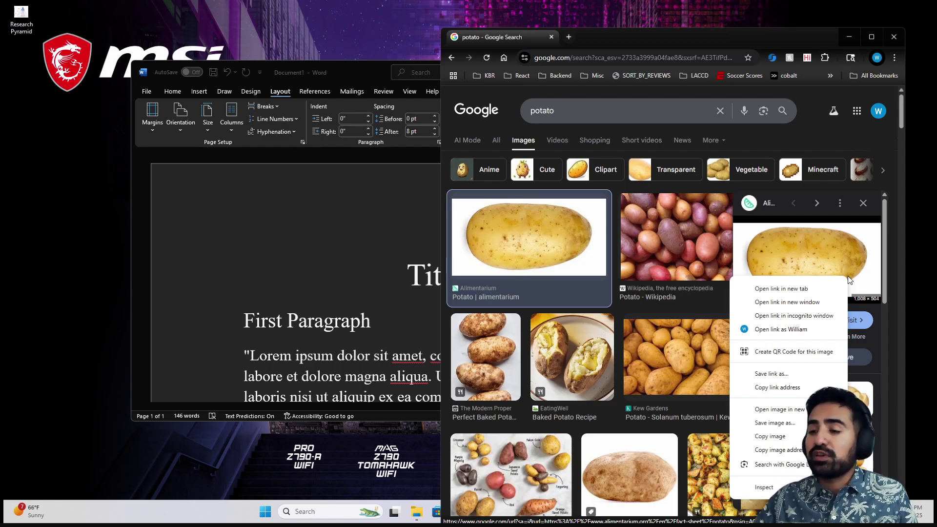
left_click(775, 441)
left_click(358, 259)
scroll(383, 260, "down", 2)
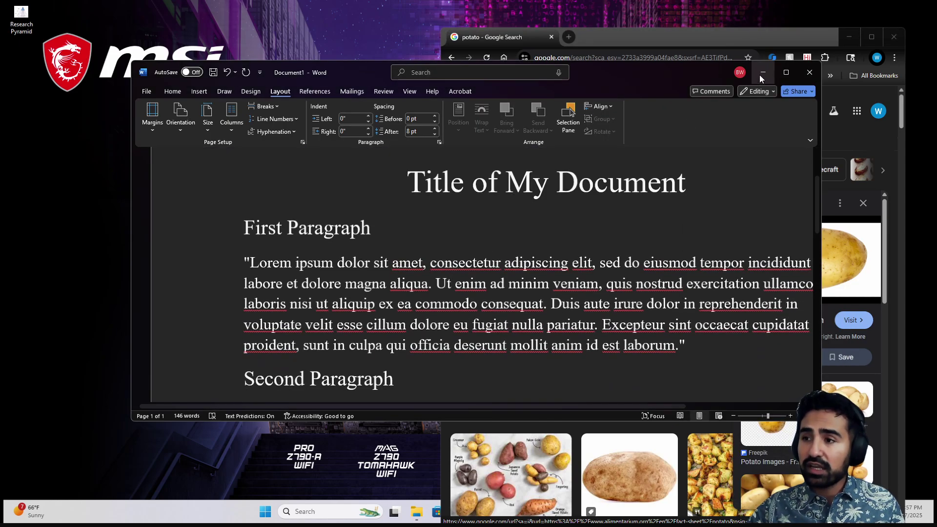
left_click(785, 72)
- Examine possible insertion points for the image after each heading and at the end of the second Lorem Ipsum paragraph
scroll(374, 197, "down", 3)
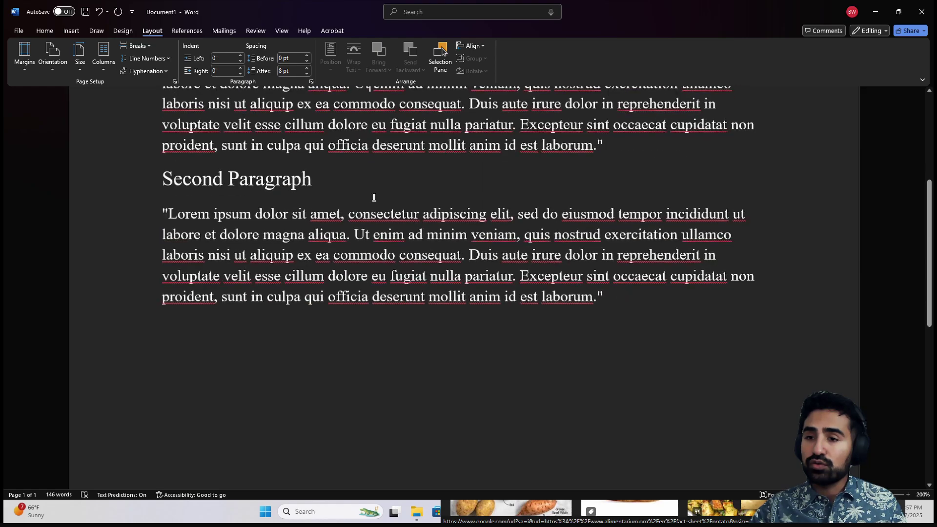
scroll(374, 197, "up", 4)
scroll(375, 259, "down", 2)
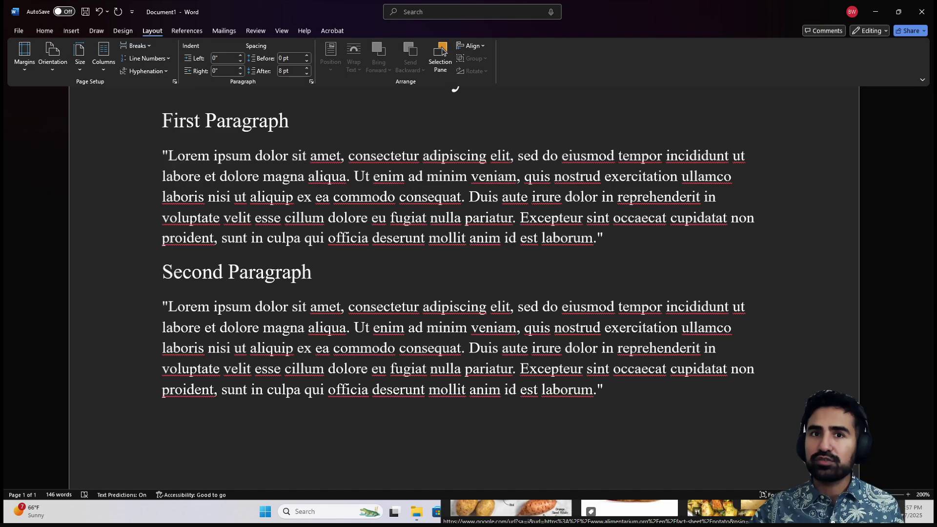
left_click(617, 388)
left_click(362, 271)
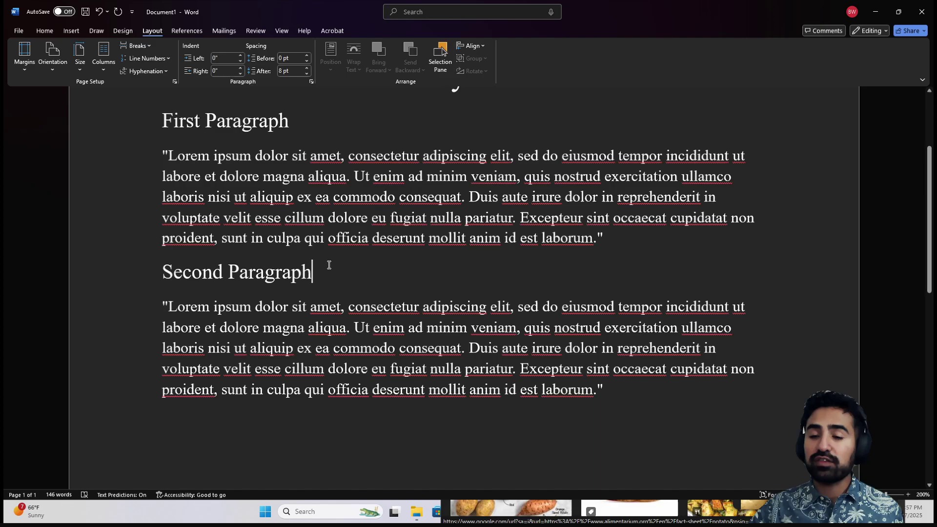
left_click(314, 114)
left_click(319, 263)
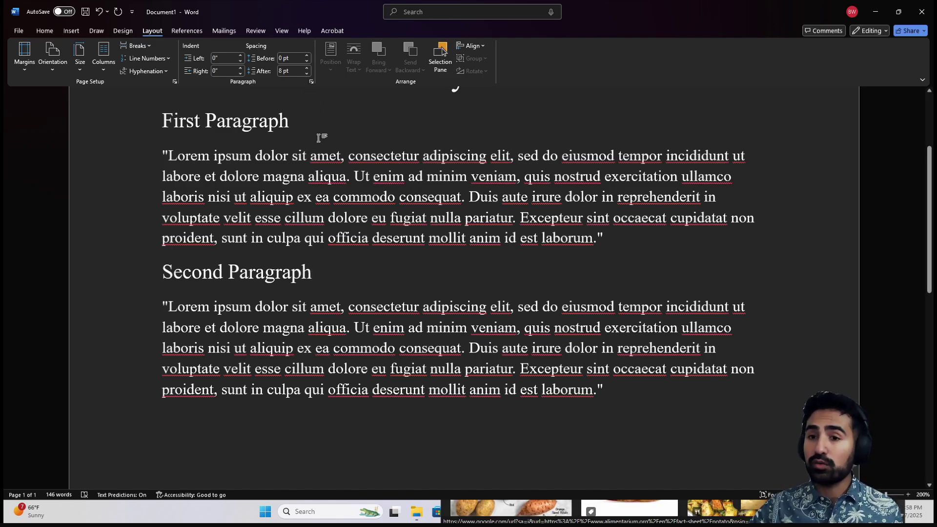
left_click(347, 273)
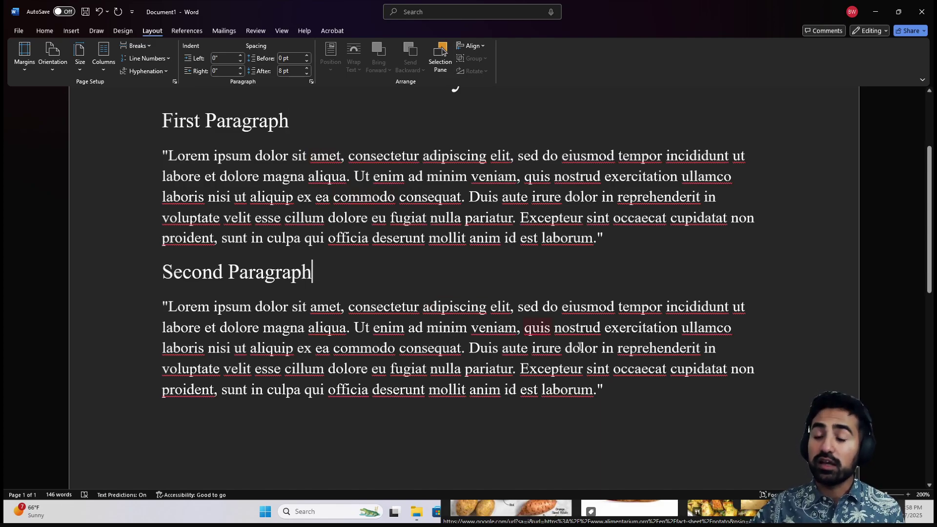
- Add two blank lines after the second Lorem Ipsum paragraph and paste the potato image there with Keep Source Formatting
left_click(616, 389)
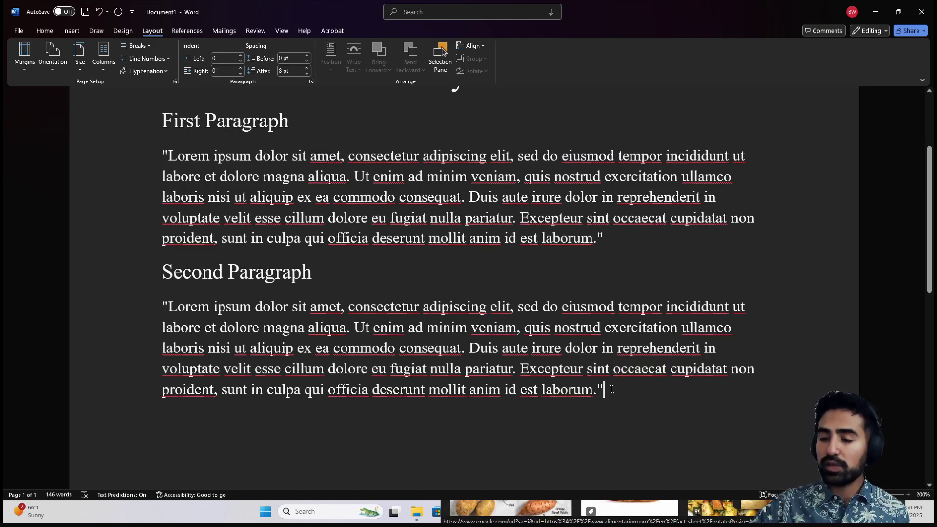
key("Return")
key("Return")
scroll(190, 355, "down", 2)
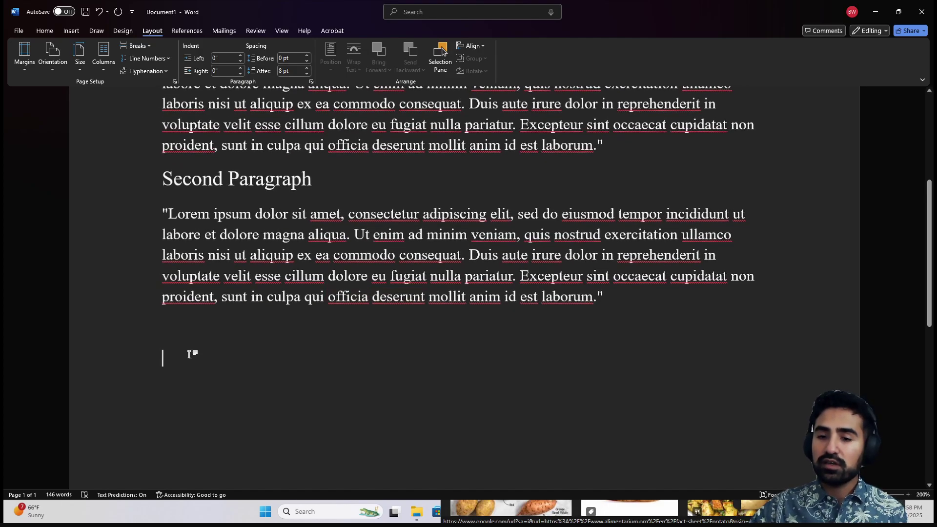
right_click(205, 358)
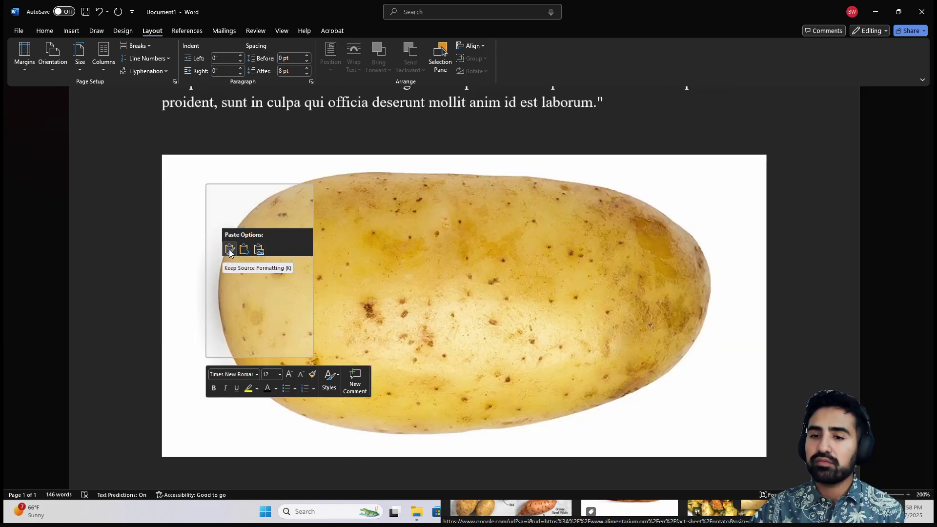
left_click(230, 250)
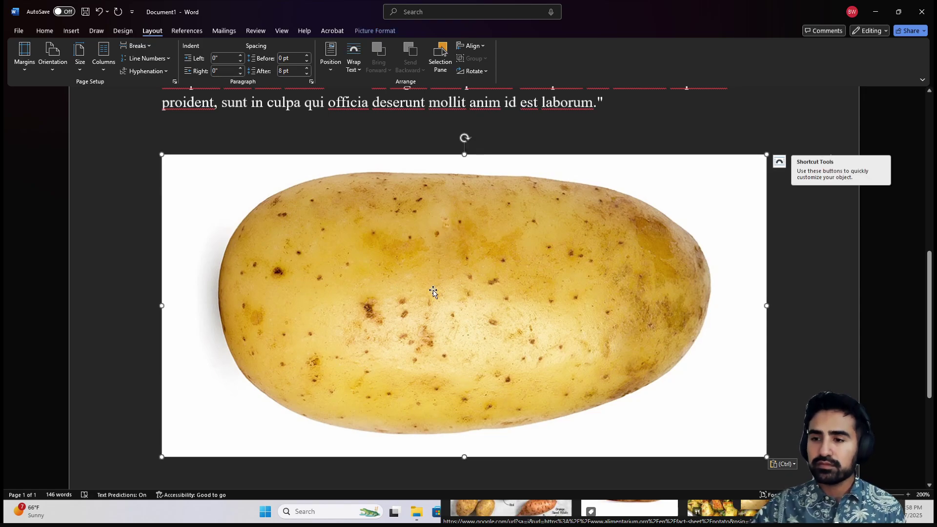
- Try narrowing the potato image by its side edge to about half its width, and undo the resize
scroll(433, 289, "up", 1)
scroll(433, 290, "down", 2)
scroll(435, 288, "up", 4)
scroll(434, 269, "up", 3)
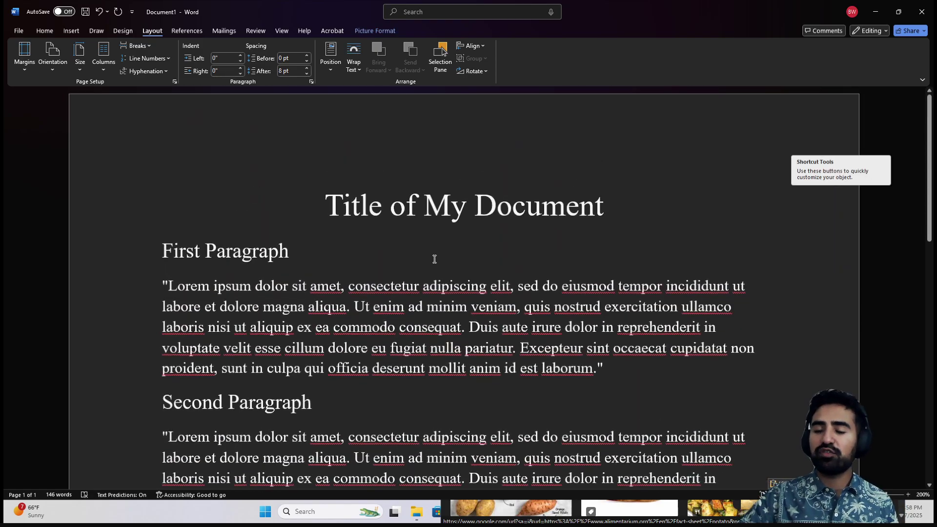
scroll(431, 268, "down", 5)
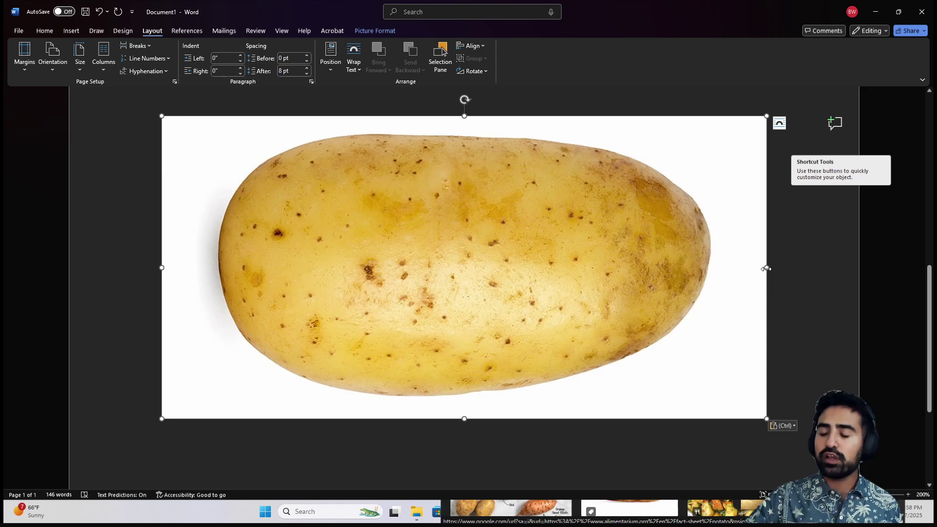
left_click_drag(766, 269, 456, 267)
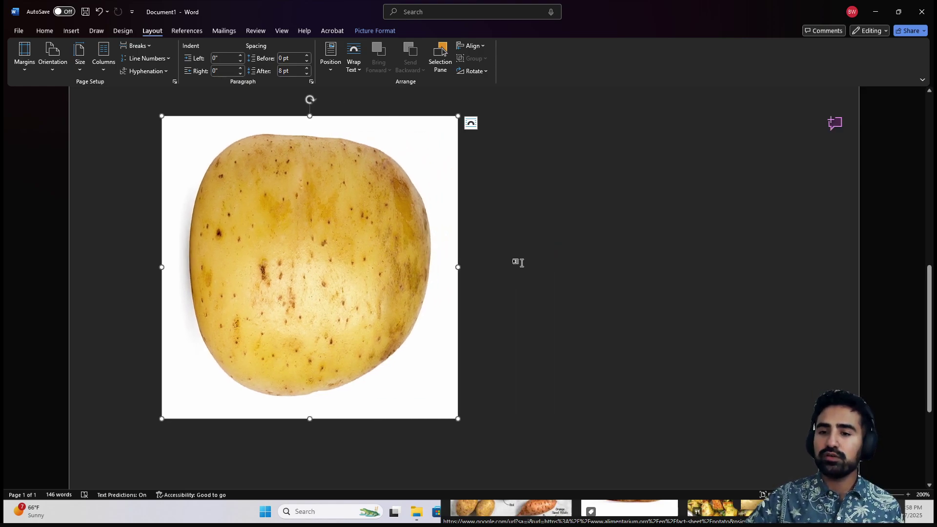
key("ctrl+z")
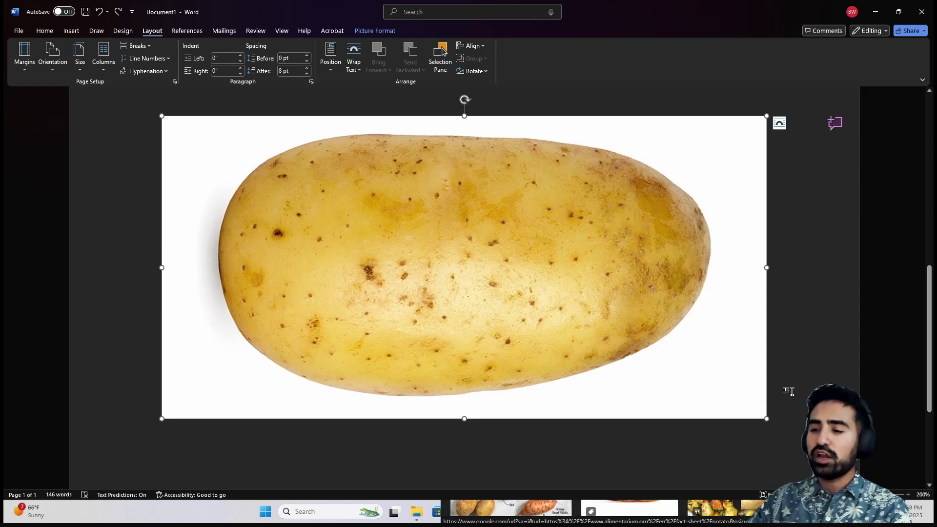
- Scale the potato image down proportionally from its lower corner to about half its width
left_click_drag(766, 419, 479, 236)
scroll(504, 260, "up", 3)
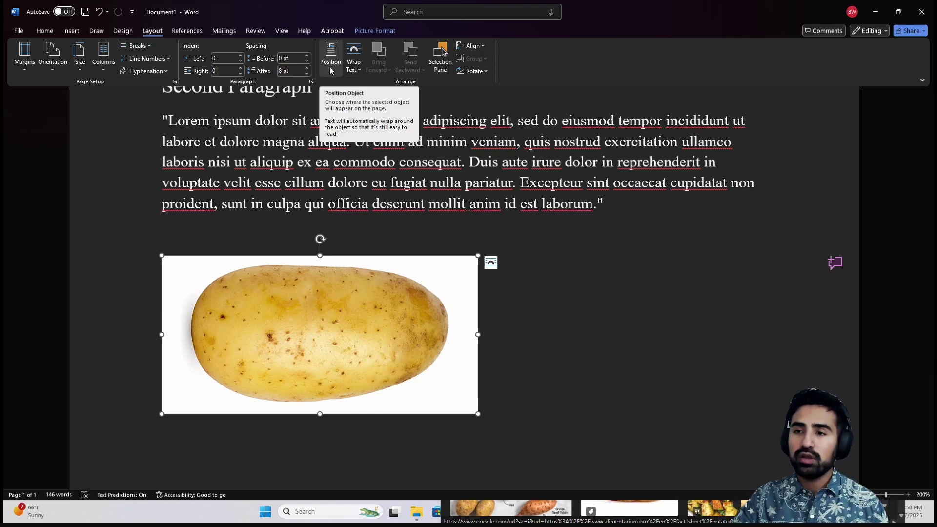
- Center the potato image horizontally below the second Lorem Ipsum paragraph
left_click(470, 46)
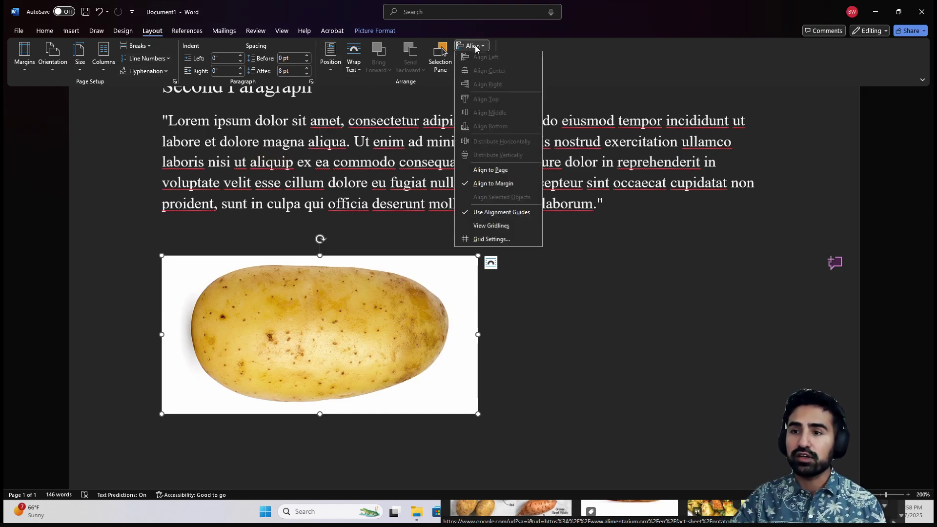
left_click(374, 165)
left_click(180, 226)
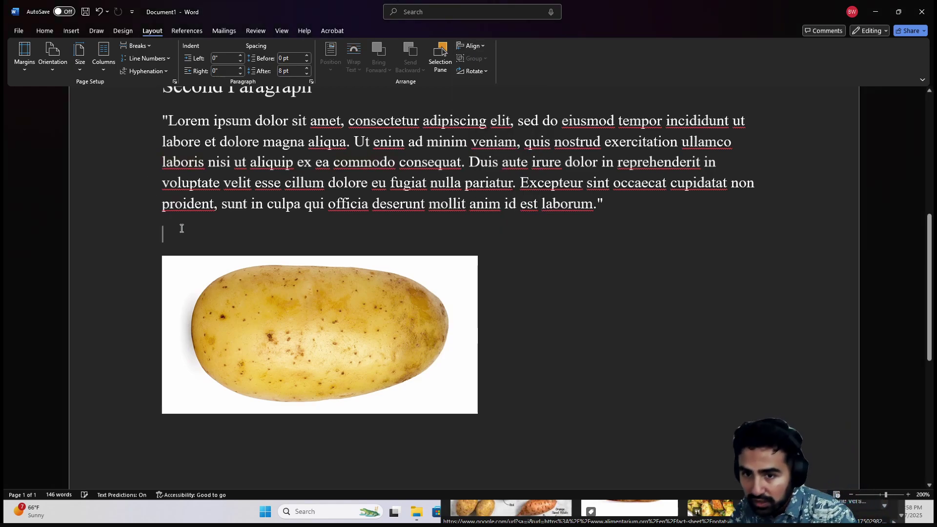
left_click(174, 308)
left_click(38, 30)
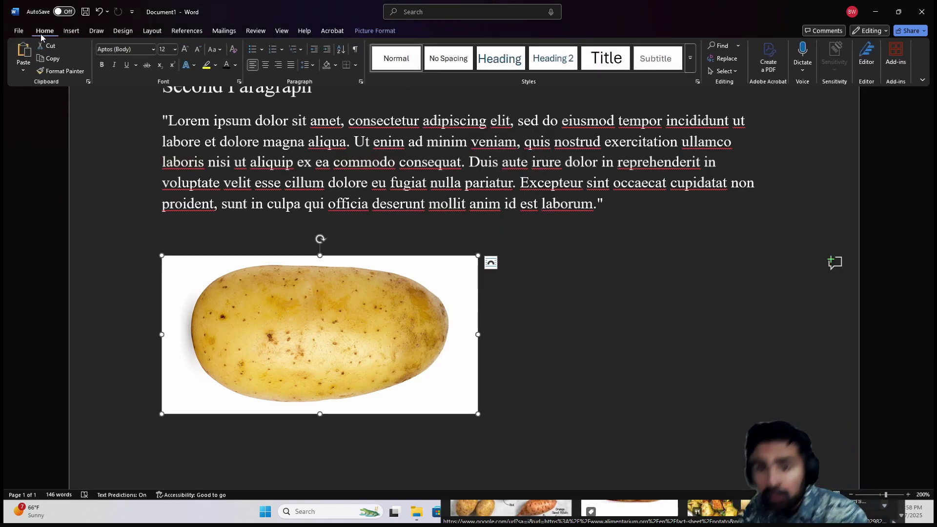
left_click(266, 65)
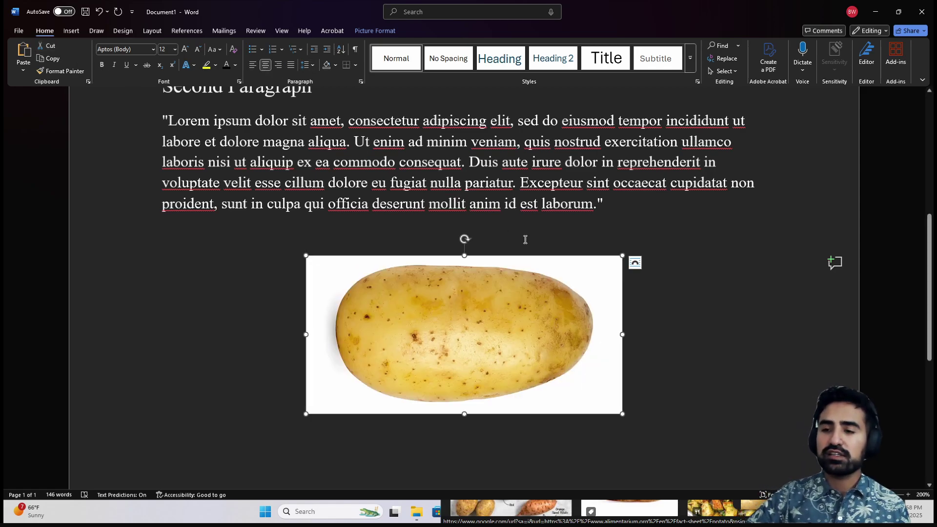
- Try right and left alignment on the potato image, and center it again
left_click(278, 64)
left_click(252, 65)
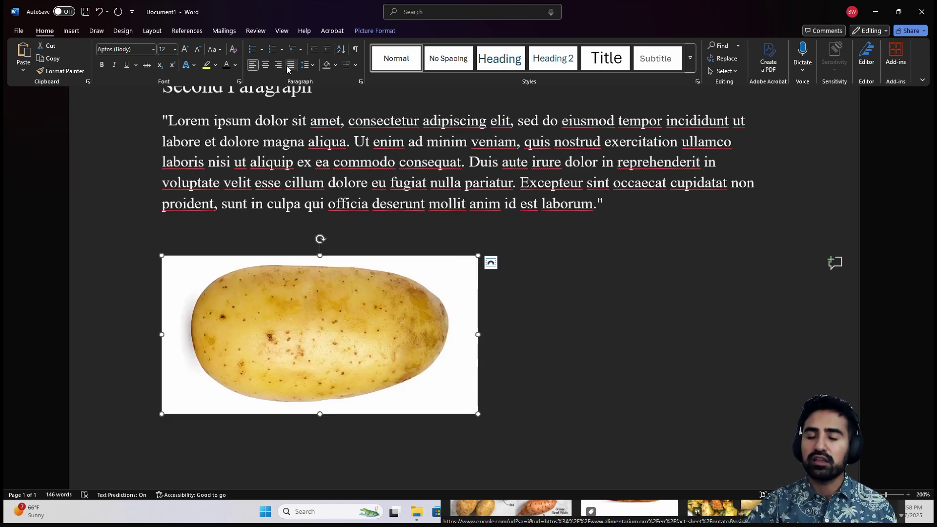
left_click(266, 66)
- Try justified alignment on the whole second Lorem Ipsum paragraph
scroll(356, 234, "up", 3)
left_click(487, 343)
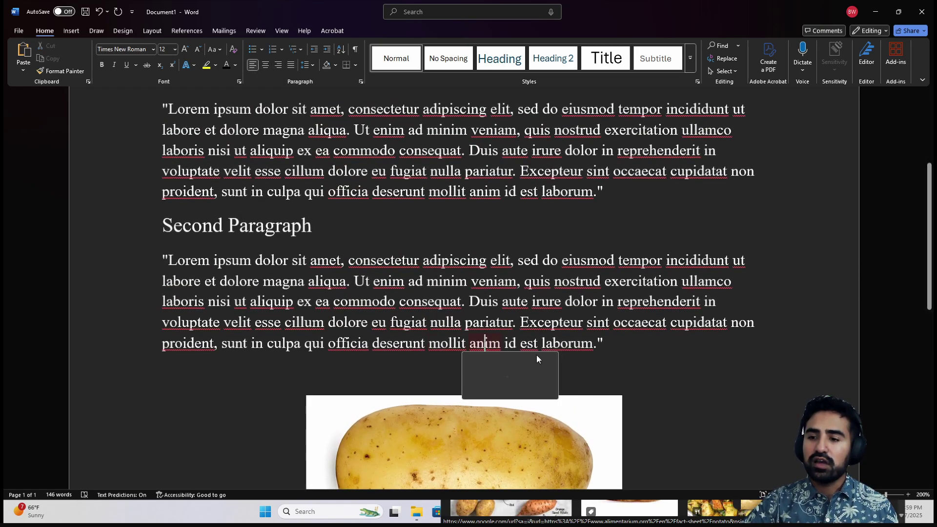
left_click_drag(606, 347, 130, 263)
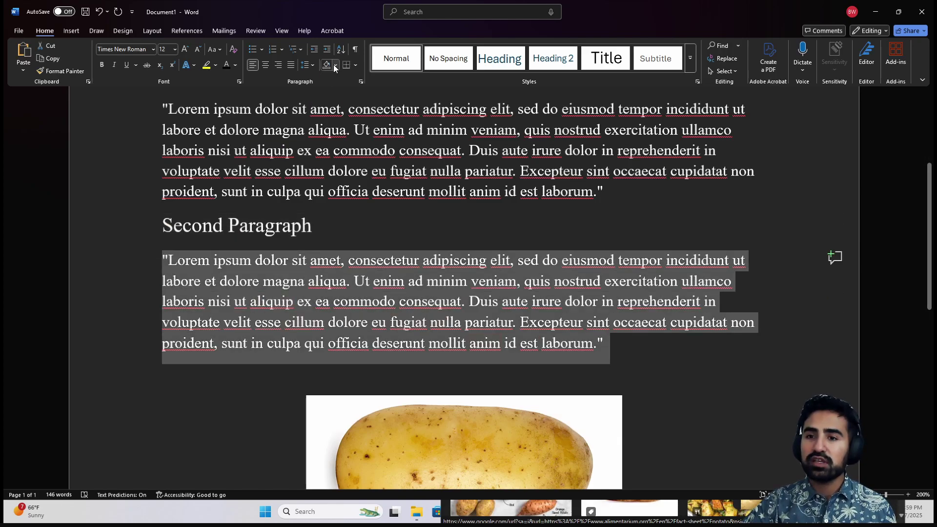
left_click(290, 67)
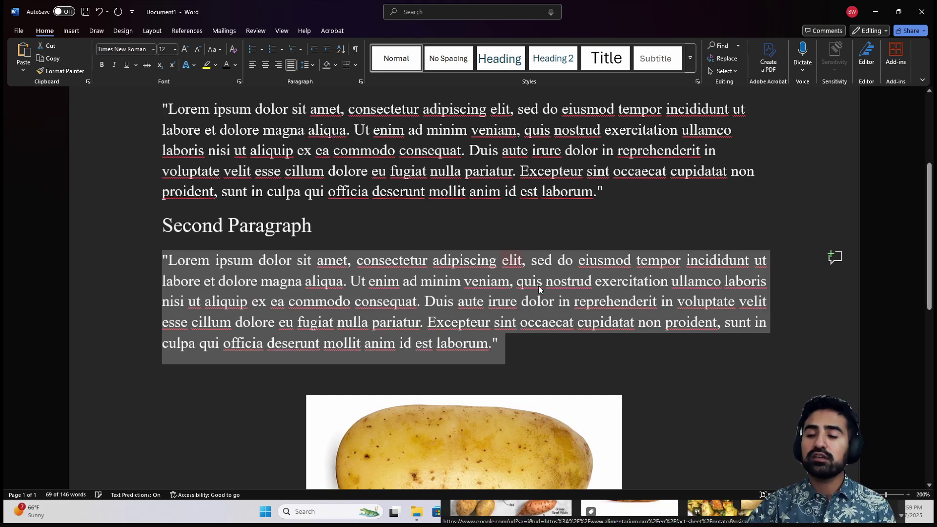
left_click(574, 364)
left_click_drag(499, 343, 146, 270)
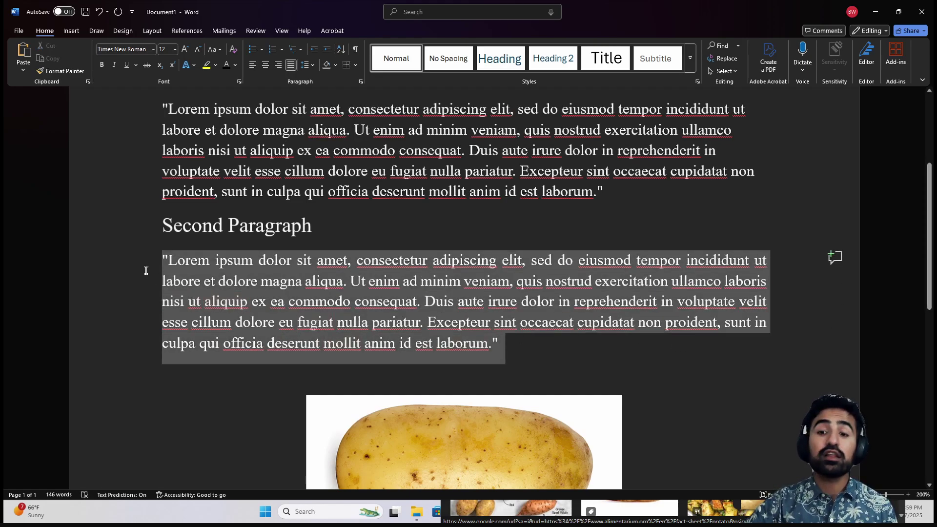
left_click(544, 345)
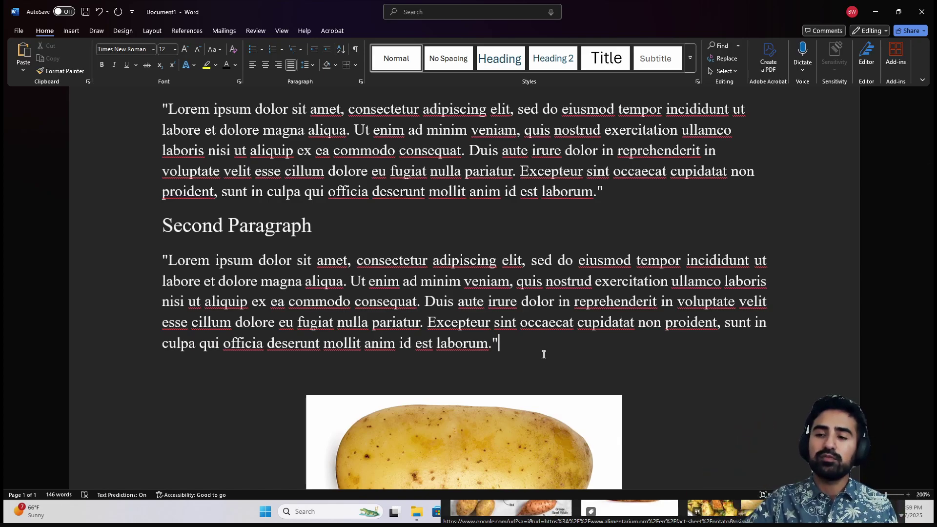
- Set the second Lorem Ipsum paragraph back to left alignment, like the first paragraph
scroll(568, 246, "up", 2)
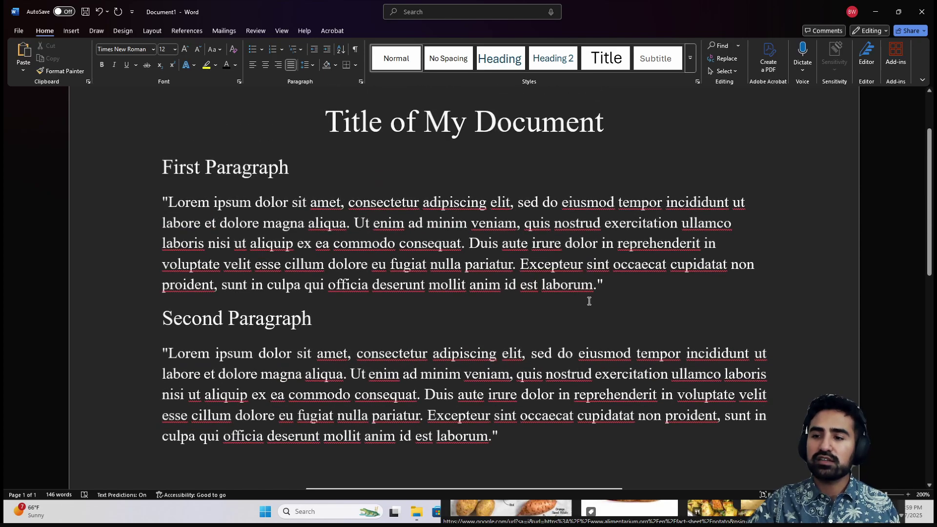
left_click_drag(610, 287, 130, 197)
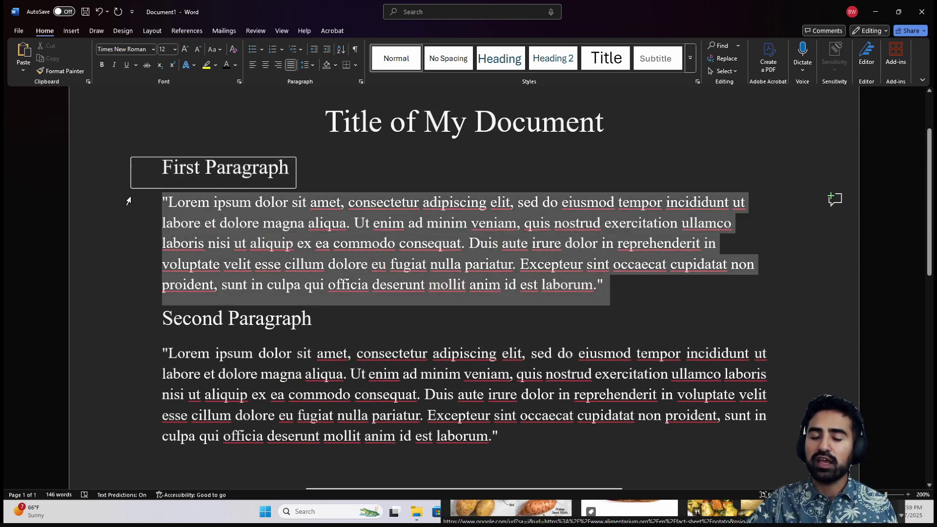
scroll(503, 352, "down", 2)
left_click_drag(504, 352, 123, 268)
left_click(255, 69)
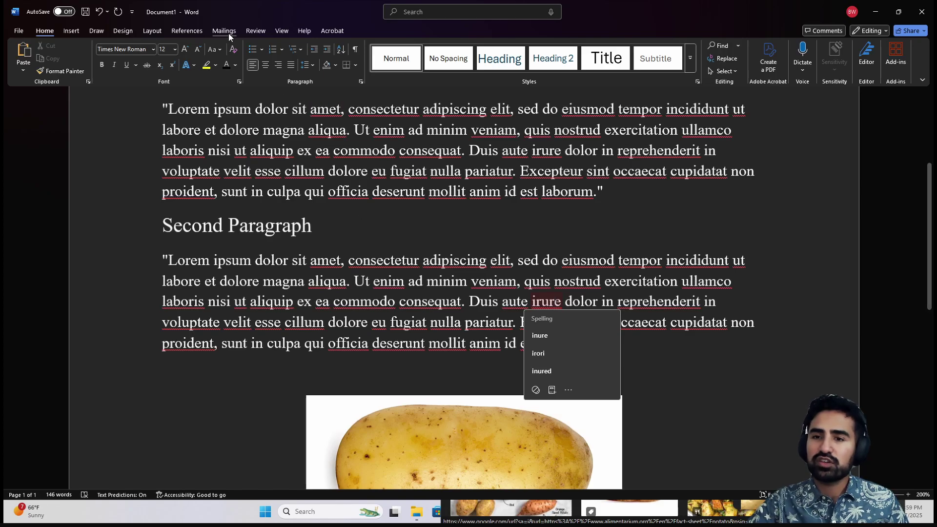
left_click(332, 282)
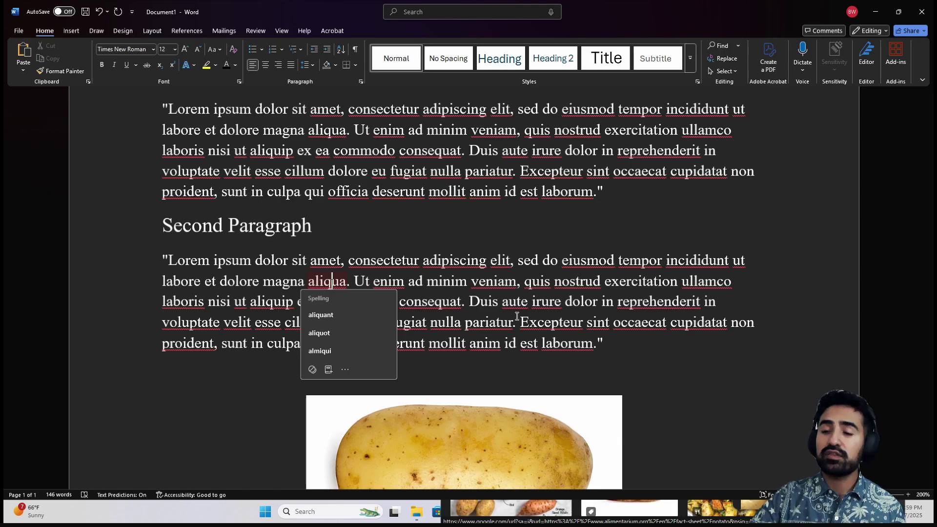
left_click(614, 347)
- Delete the blank line between the second Lorem Ipsum paragraph and the potato image
scroll(543, 365, "down", 2)
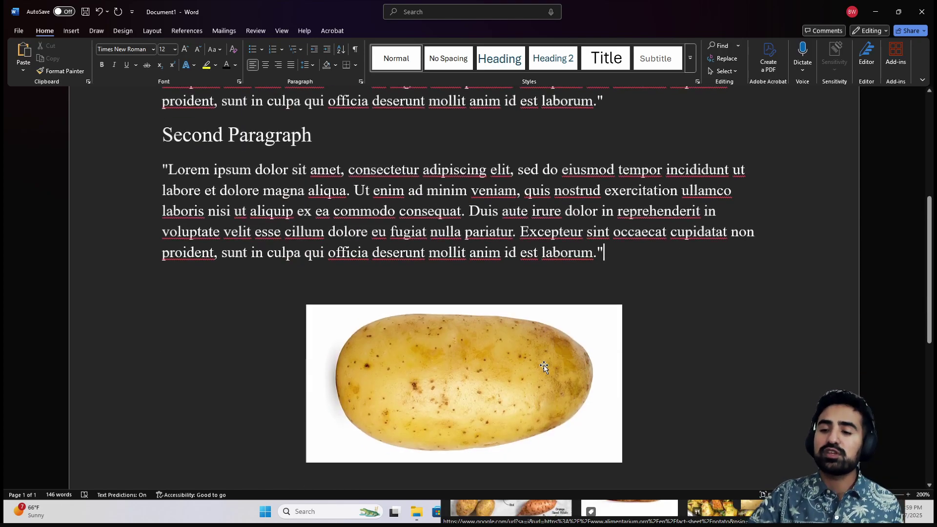
left_click(466, 291)
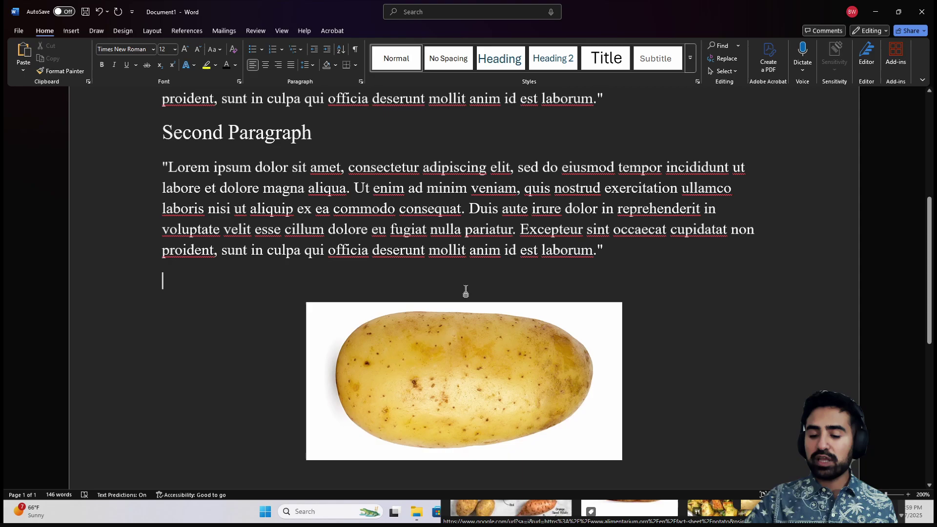
key("BackSpace")
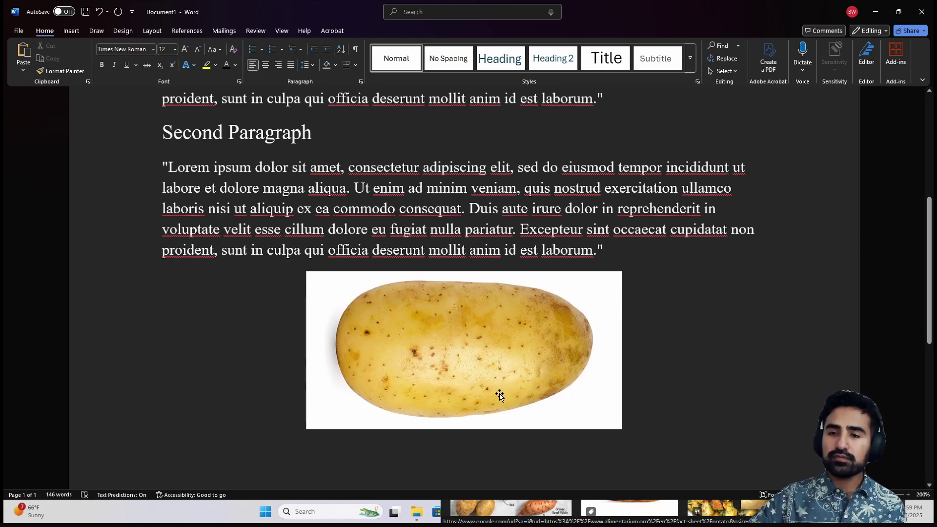
scroll(412, 347, "up", 5)
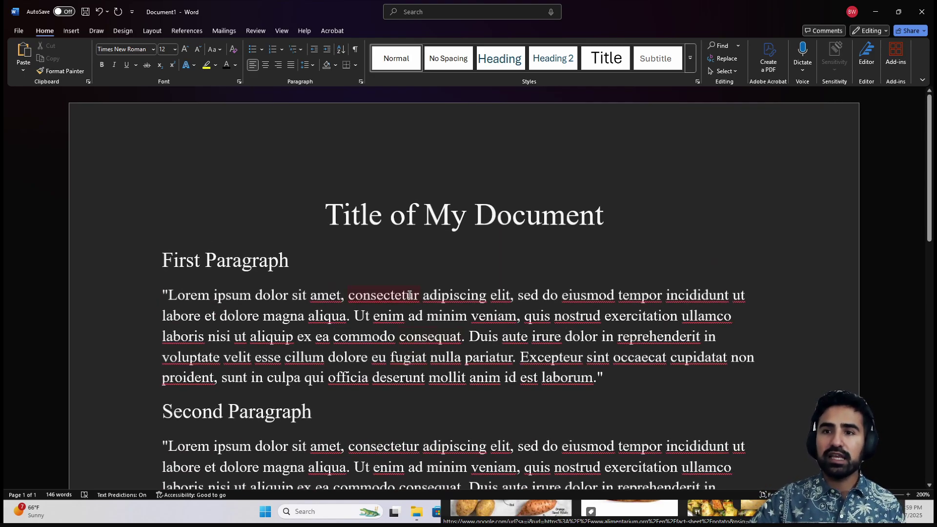
scroll(383, 313, "down", 1)
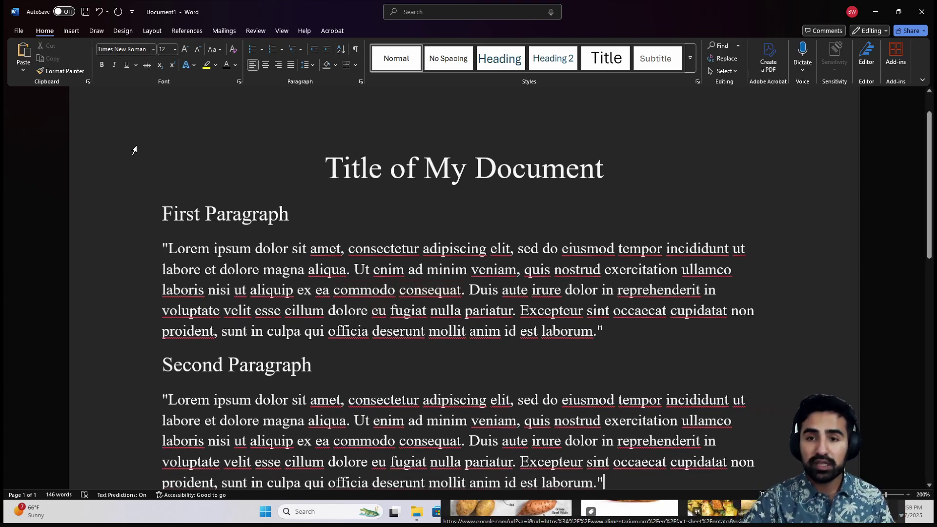
left_click(71, 31)
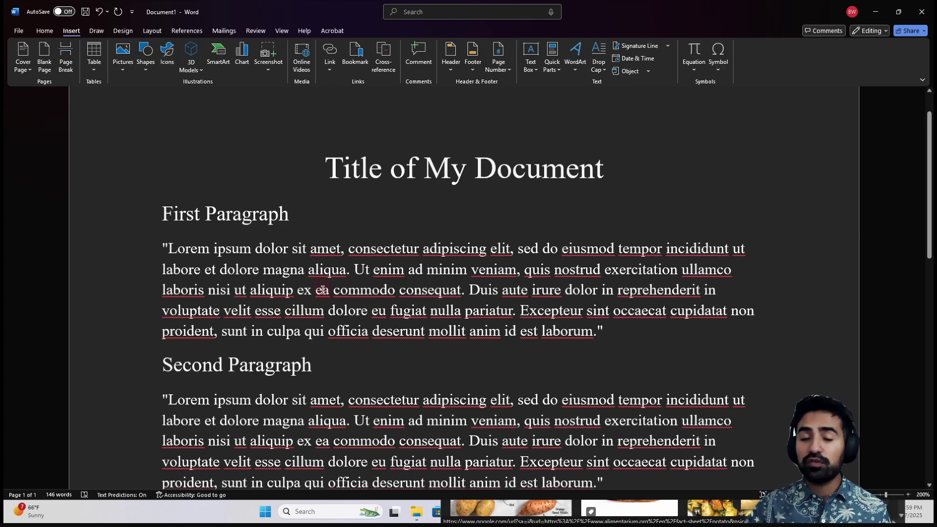
scroll(331, 340, "down", 3)
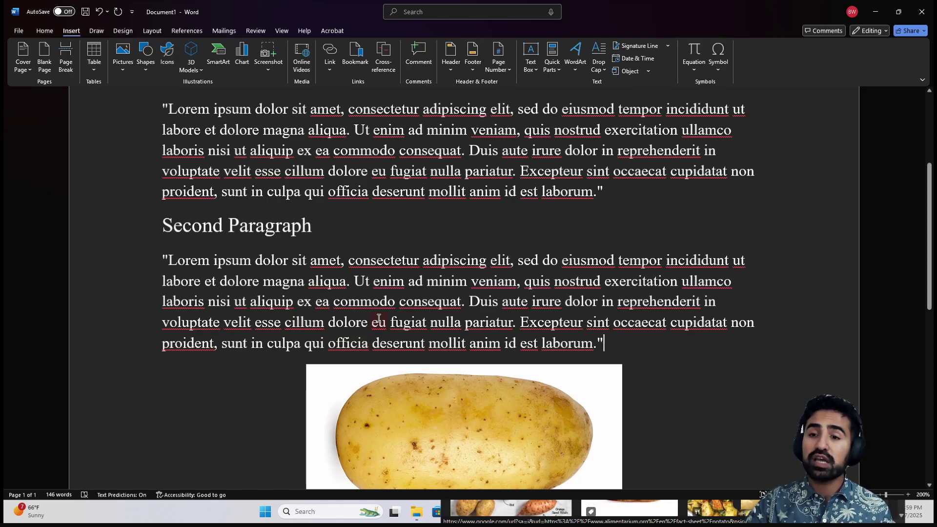
scroll(380, 325, "up", 1)
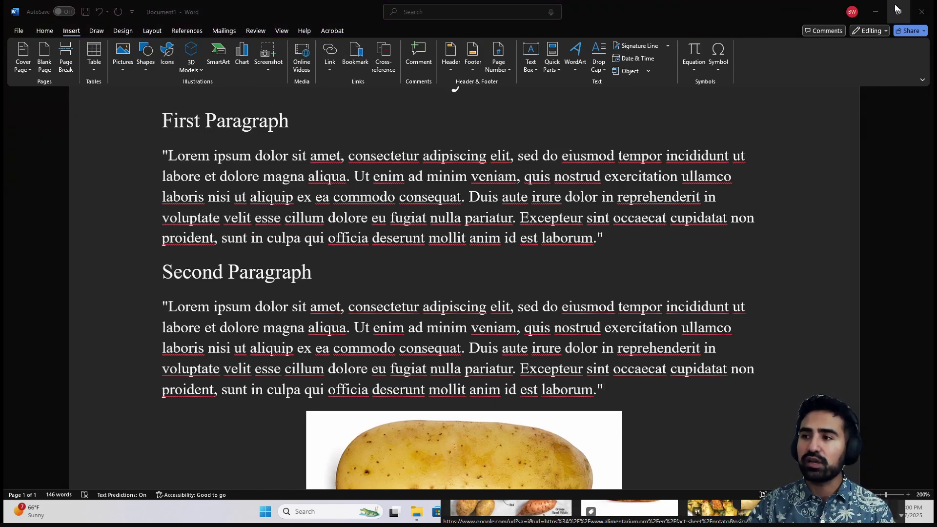
- Switch to the Chrome browser, load the ilearn.laccd.edu dashboard and open the published CIS 101 Summer 2025 course
left_click(780, 12)
double_click(781, 13)
left_click(757, 37)
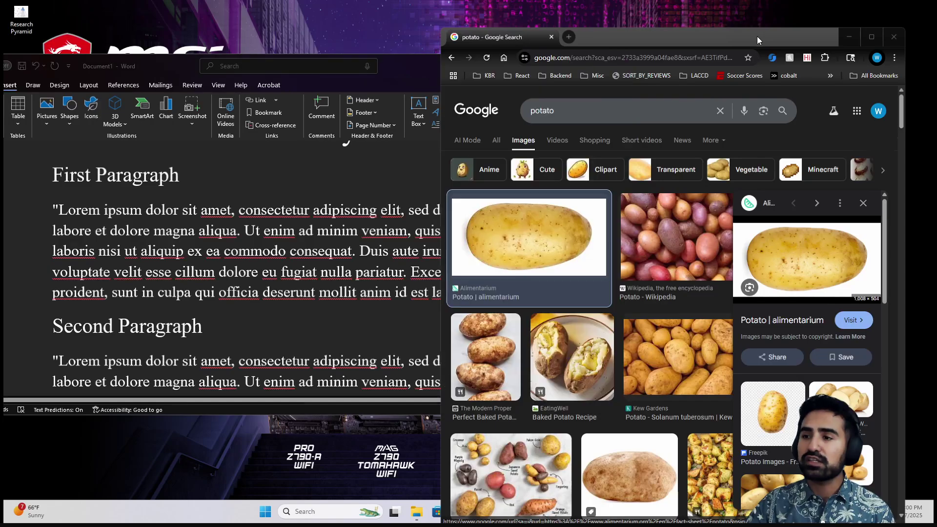
left_click(563, 54)
type("ilearn")
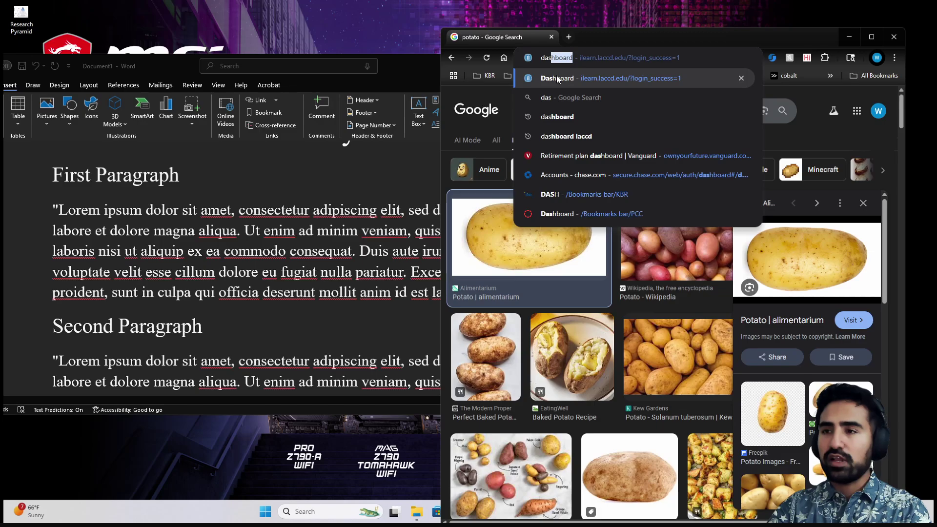
key("Return")
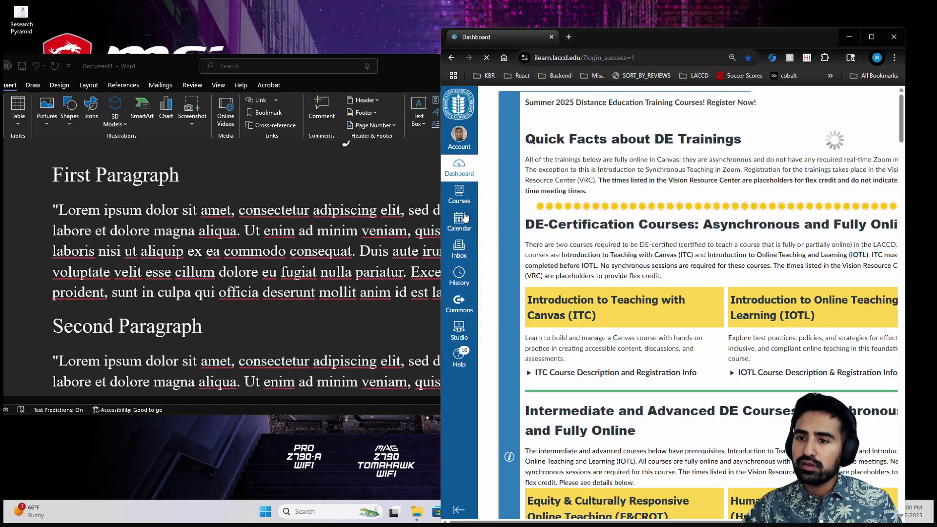
left_click(459, 193)
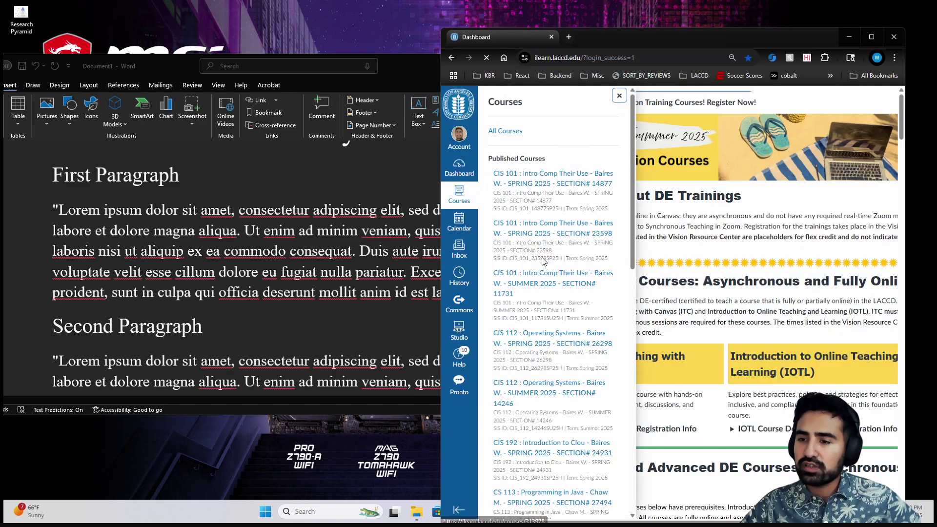
left_click(551, 284)
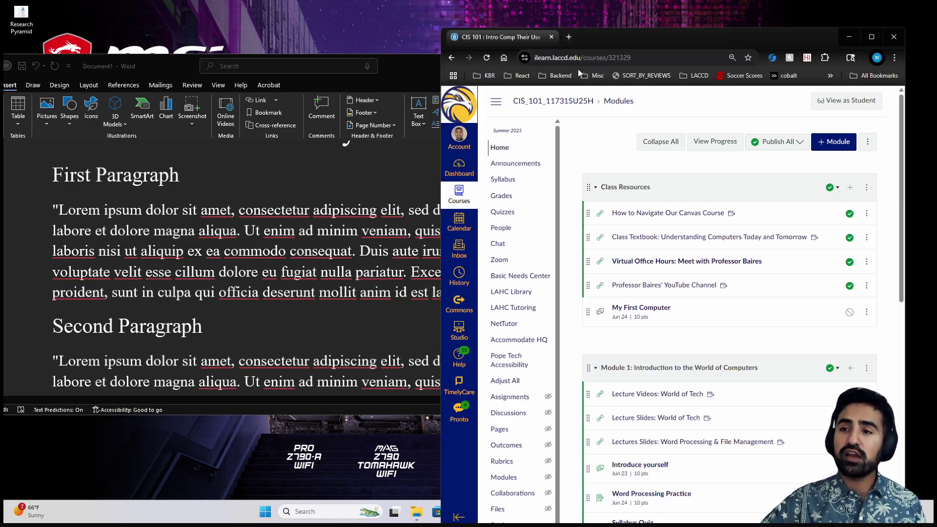
- Select the course page's web address, minimize the browser and return to the maximized Word document
left_click(580, 60)
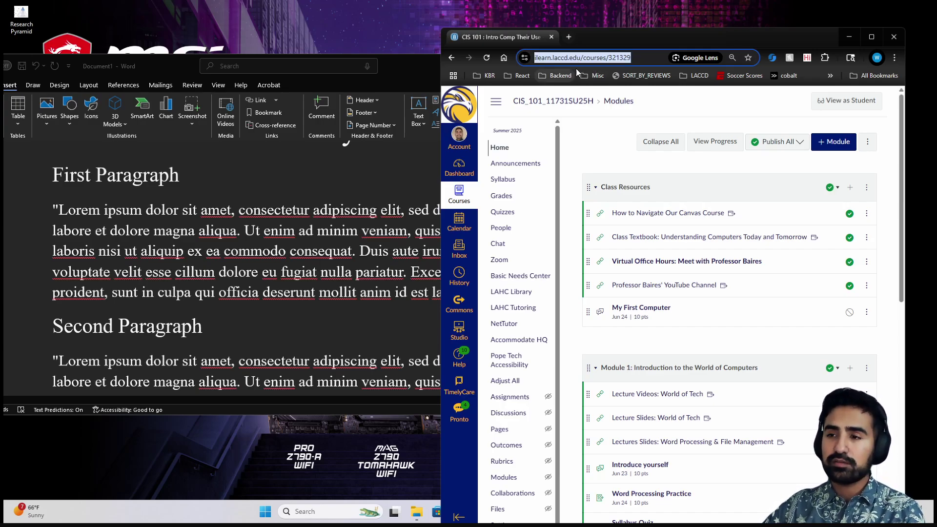
left_click(849, 37)
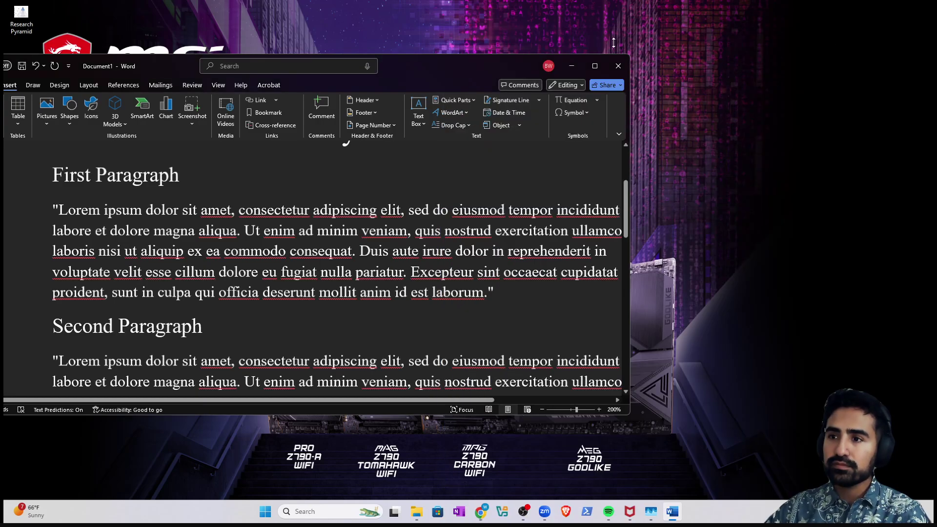
left_click(595, 66)
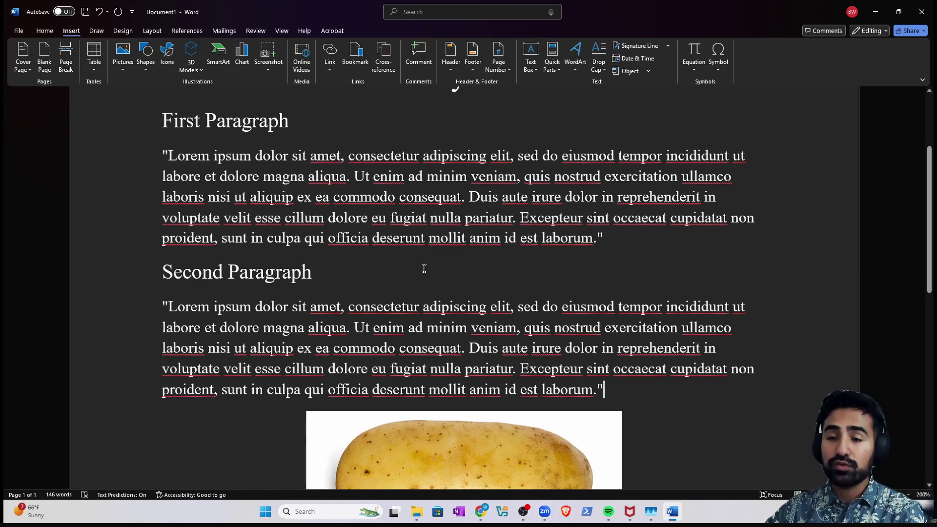
scroll(389, 245, "up", 2)
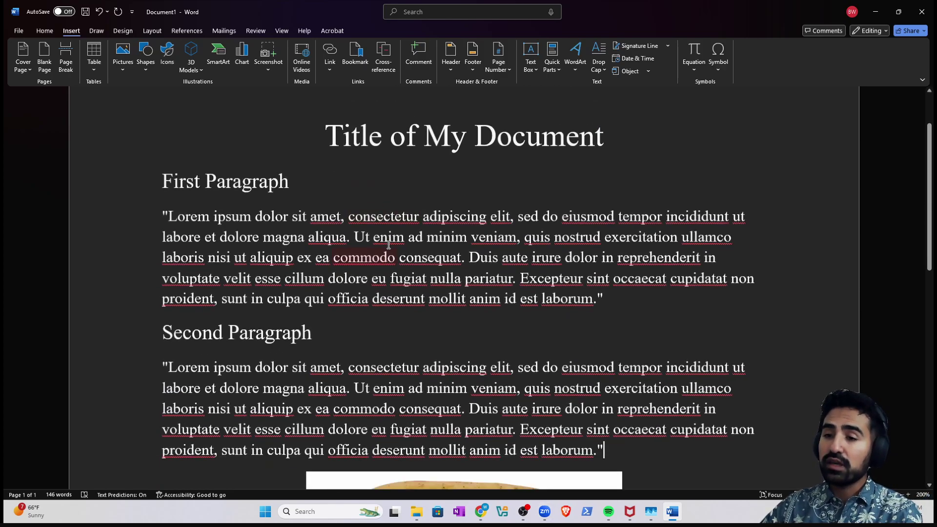
scroll(388, 245, "down", 1)
scroll(388, 245, "up", 1)
scroll(389, 245, "down", 3)
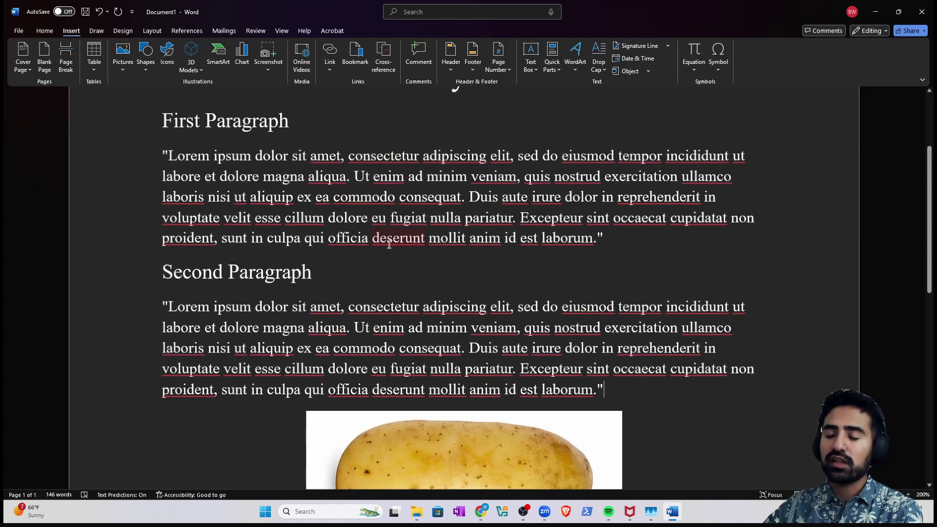
scroll(389, 244, "up", 2)
scroll(232, 213, "down", 1)
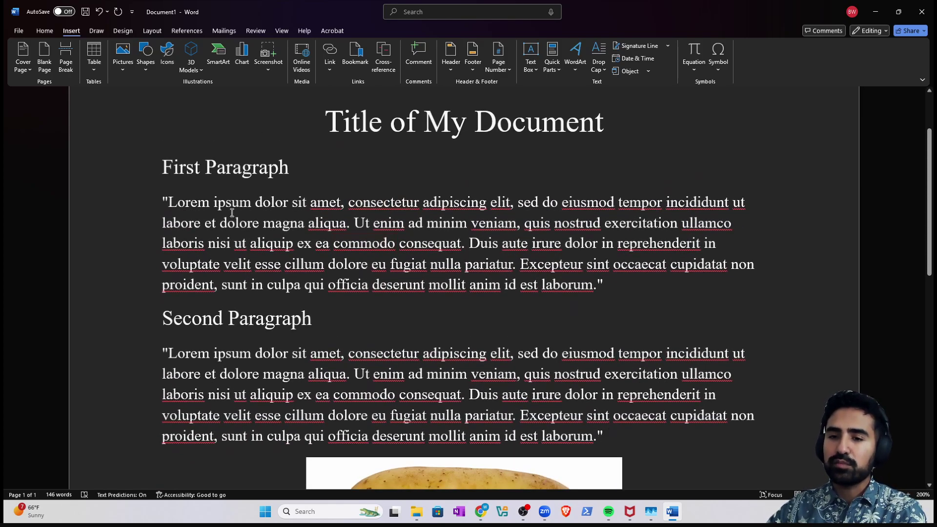
- Switch back to the Chrome window with the CIS 101 course and copy the course page's web address
left_click(480, 511)
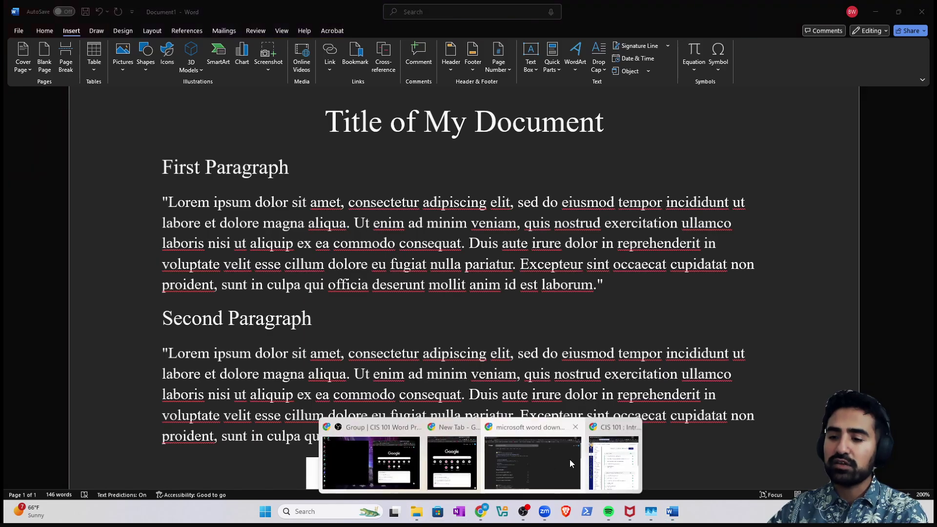
left_click(613, 461)
right_click(606, 62)
key("ctrl+c")
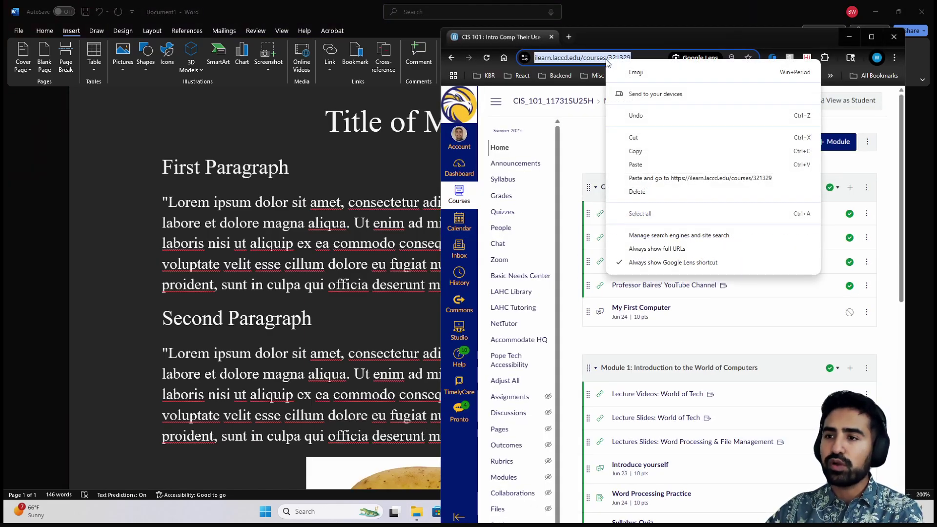
- Copy the course page's address and paste it in Word as a live link on a new line between the second paragraph and the potato image
left_click(651, 152)
left_click(366, 211)
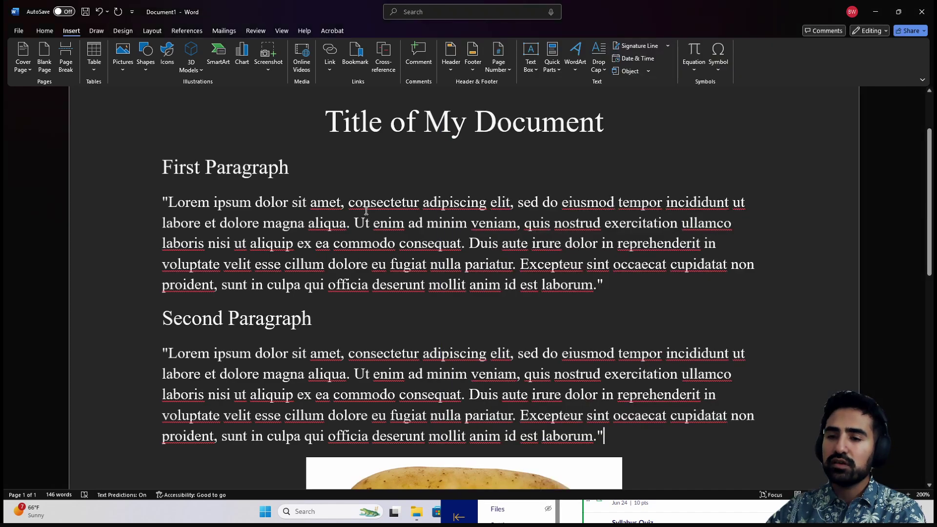
right_click(366, 211)
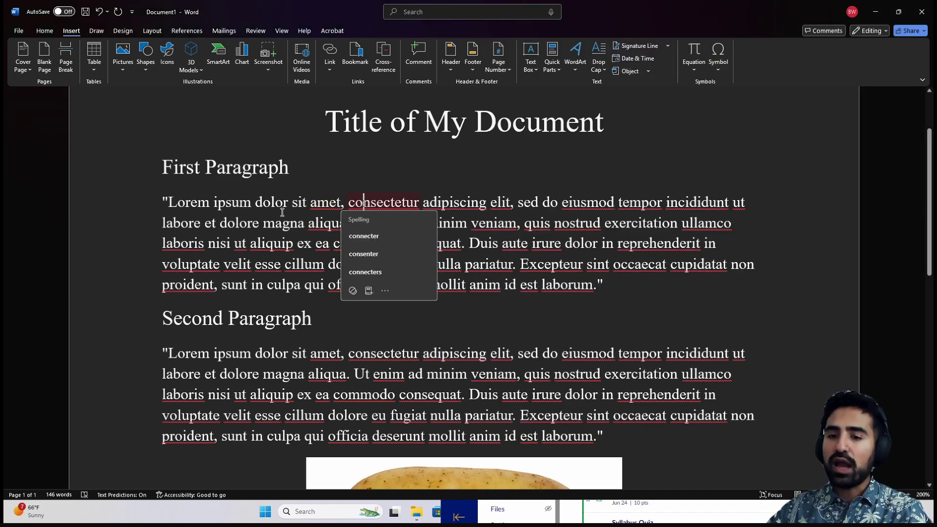
left_click(276, 291)
scroll(276, 300, "down", 3)
left_click(616, 298)
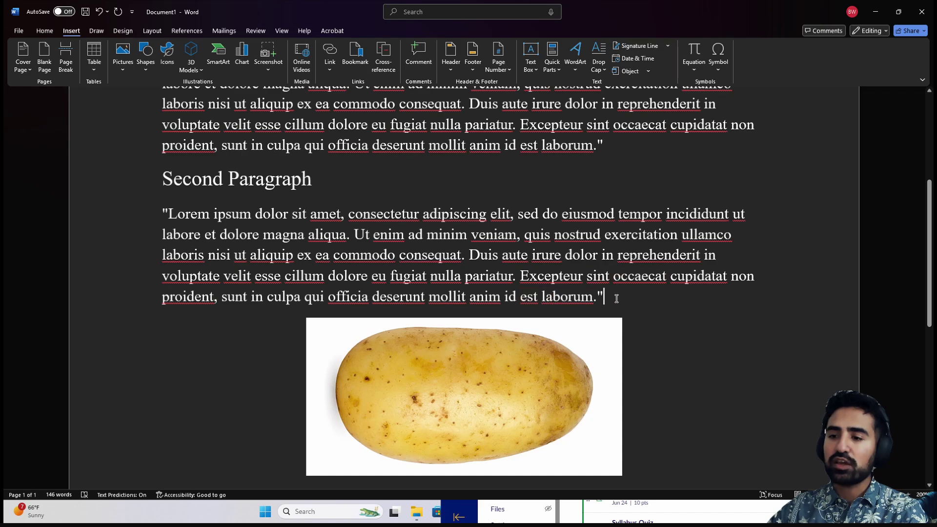
key("Return")
right_click(192, 360)
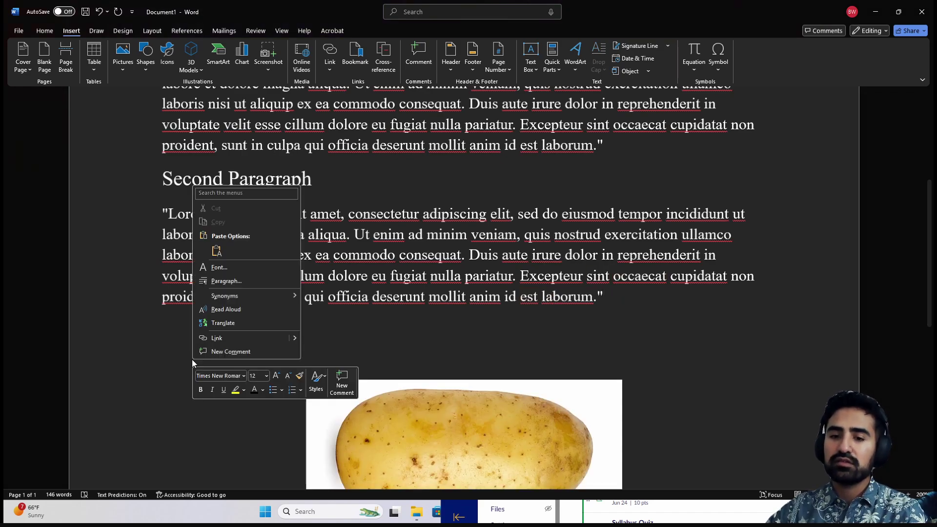
left_click(217, 251)
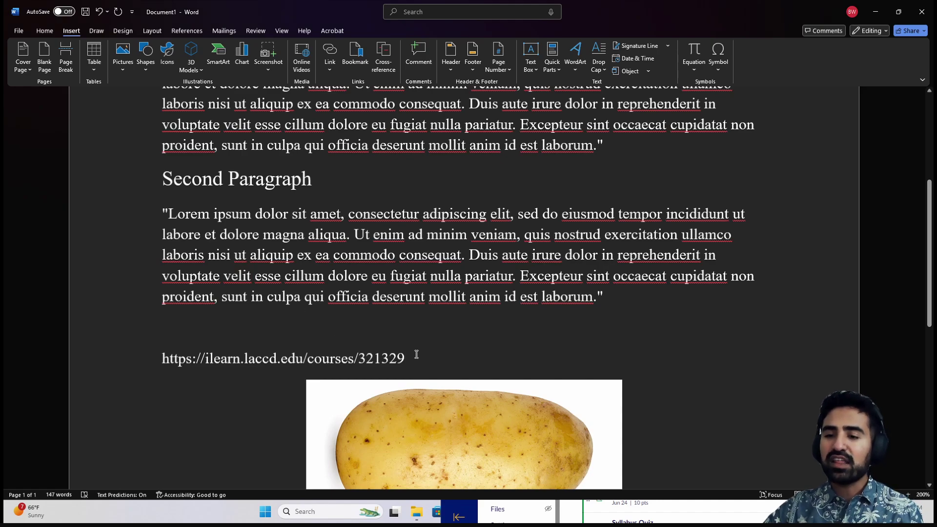
key("Return")
key("Return")
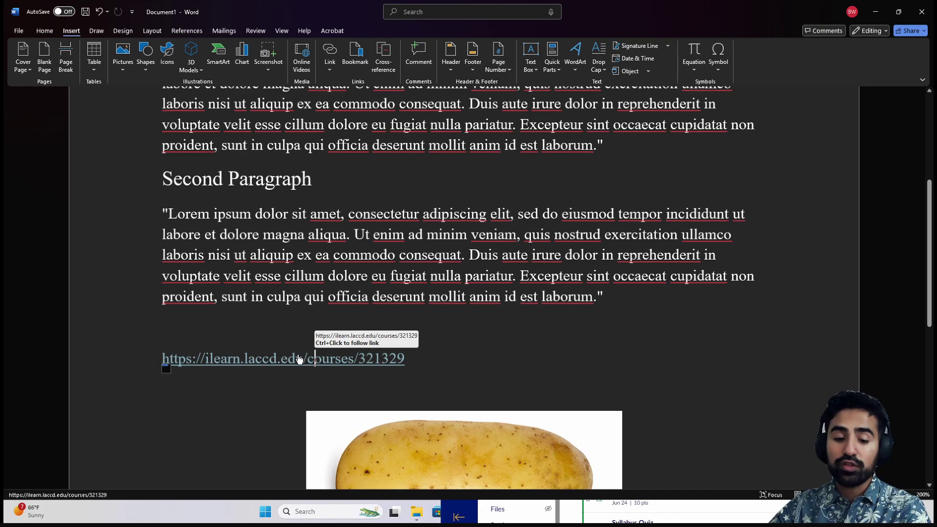
- Follow the pasted course link to test it, close the extra browser tab and return to the document
left_click(285, 358, "ctrl")
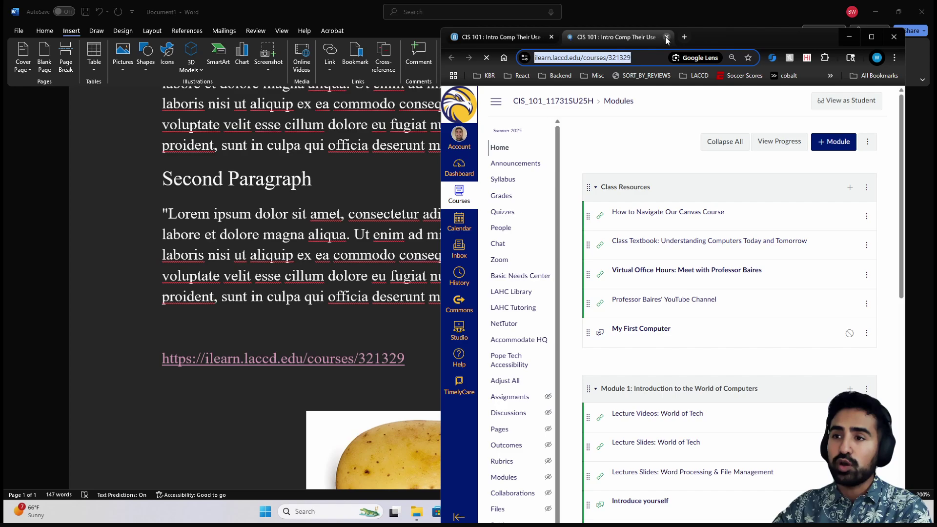
left_click(666, 37)
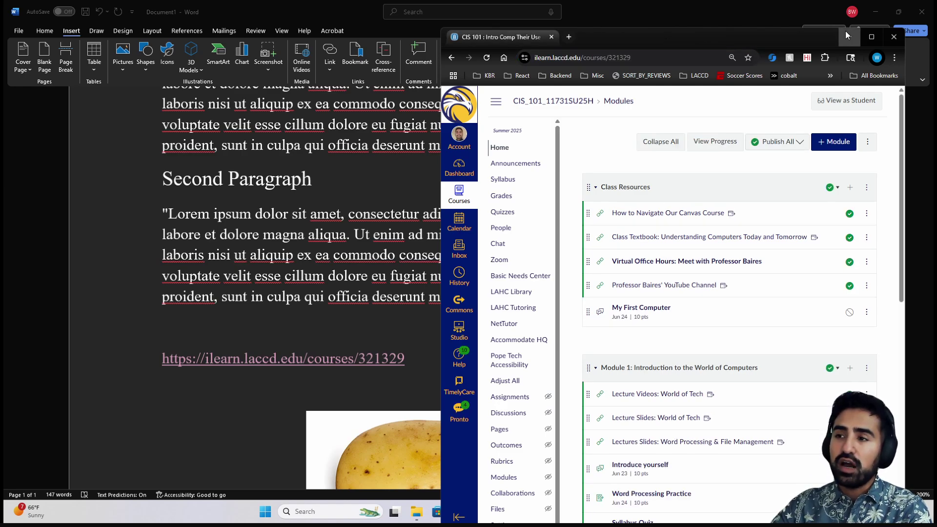
left_click(850, 36)
left_click_drag(202, 355, 152, 358)
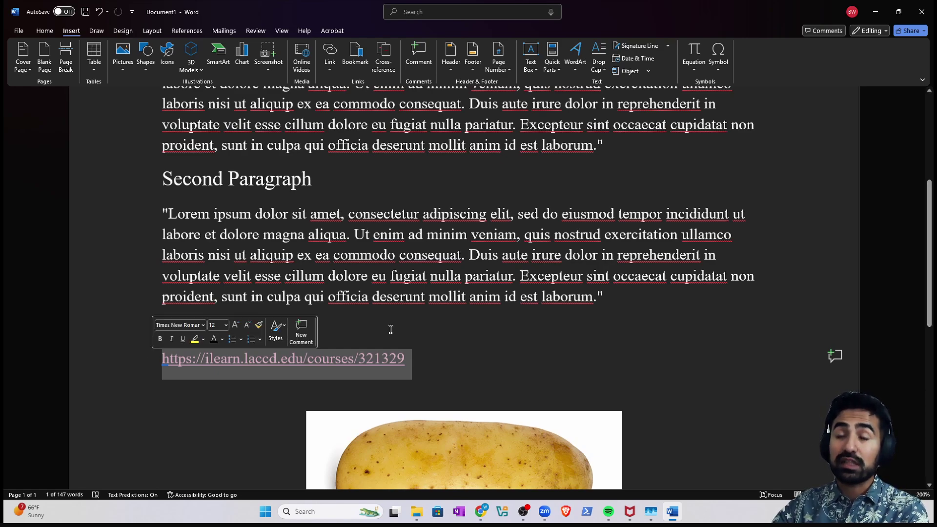
left_click(435, 356)
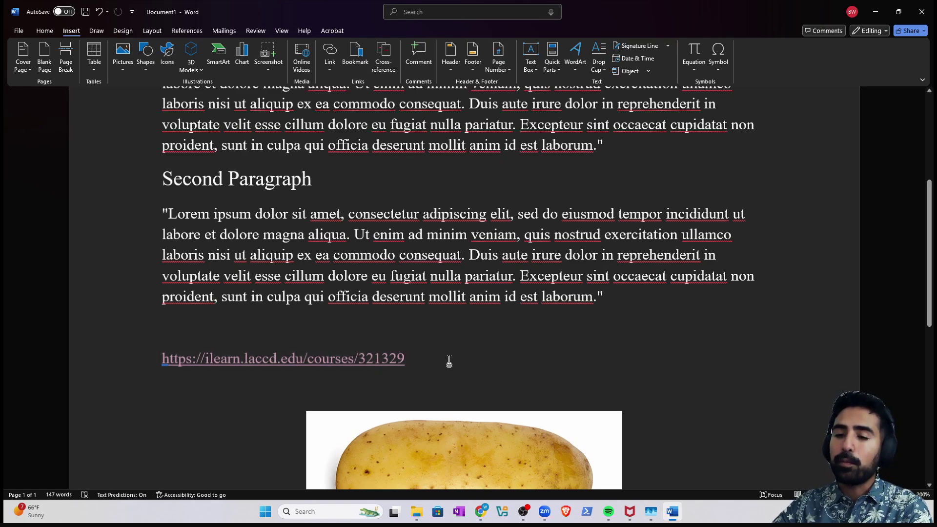
left_click_drag(448, 357, 132, 362)
left_click(415, 330)
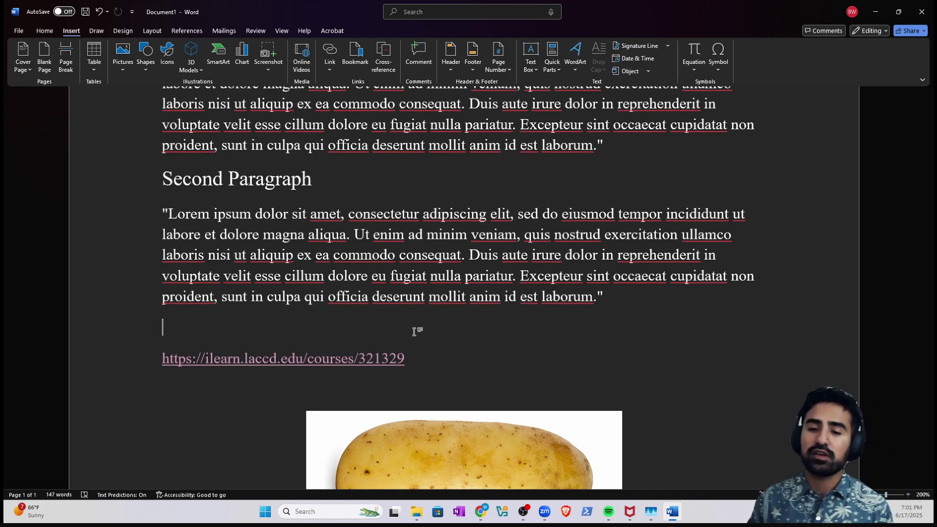
left_click_drag(450, 362, 141, 362)
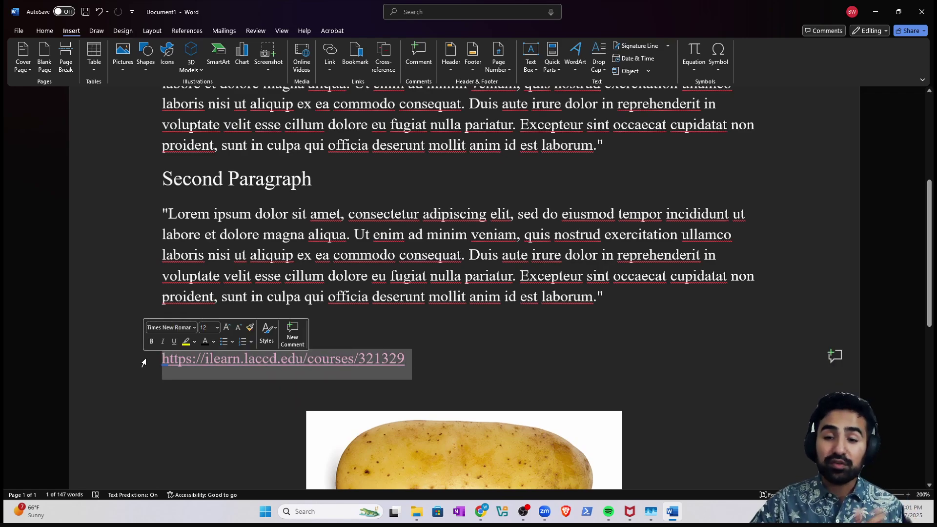
left_click(495, 358)
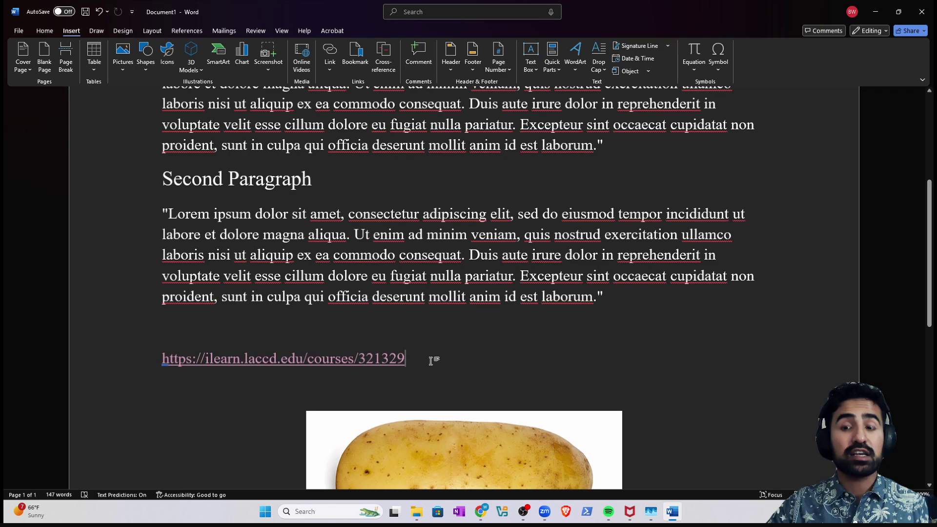
- Copy the pasted course web address and replace it with the text "Course Home Page for CIS 101" below the second paragraph
left_click_drag(431, 362, 166, 360)
key("ctrl+c")
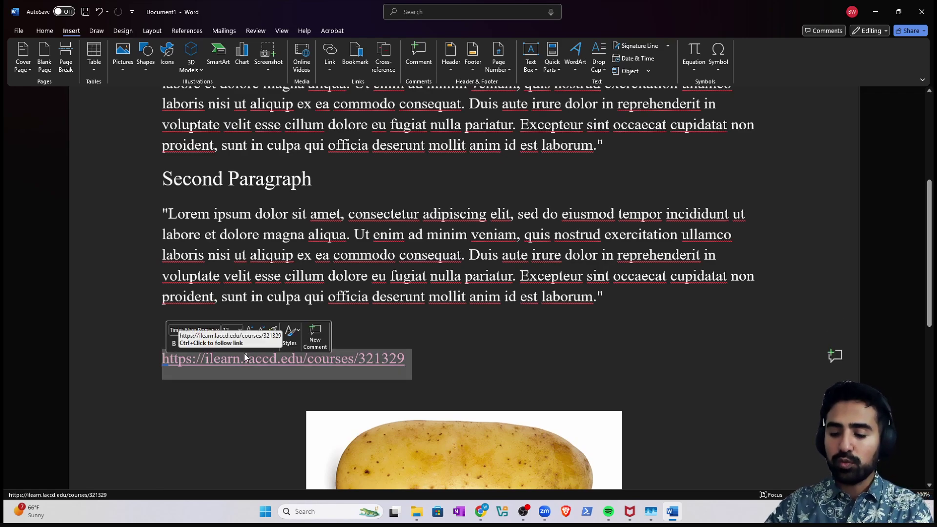
key("BackSpace")
key("BackSpace")
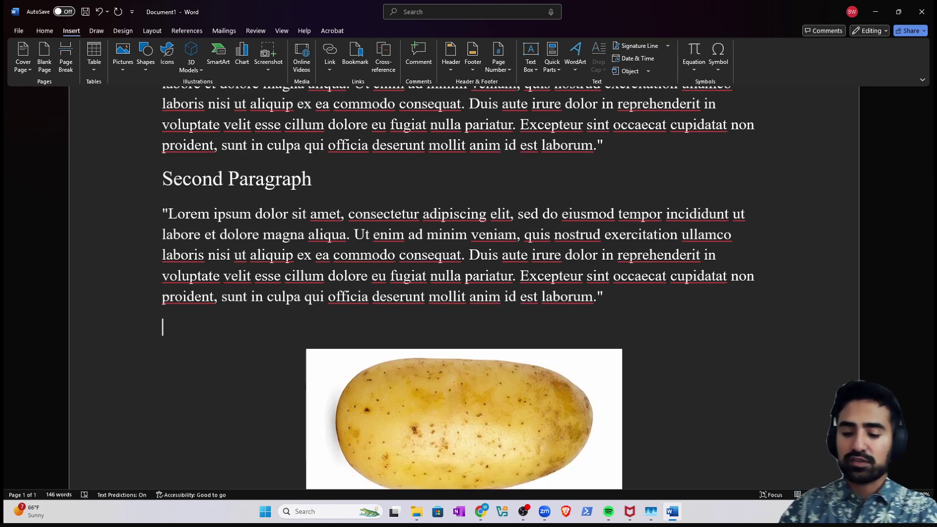
type("Course Ho")
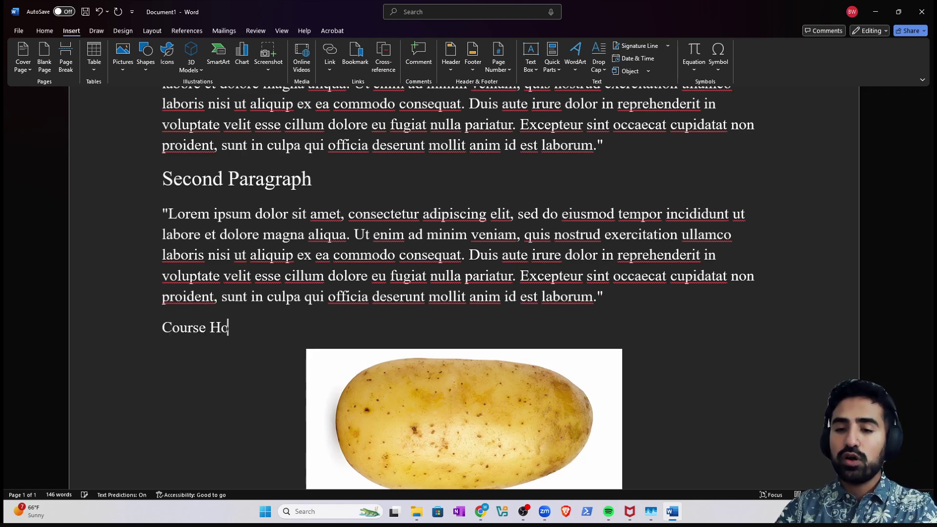
type("me Page f")
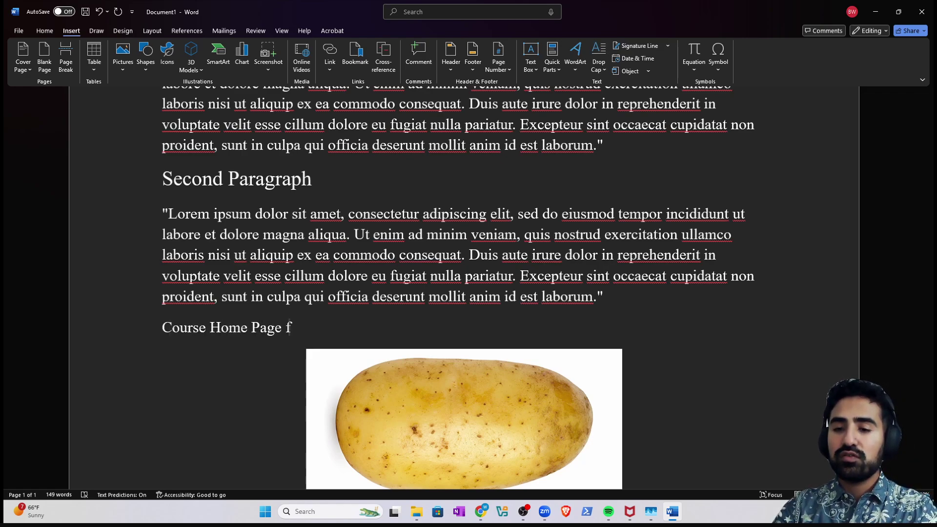
type("or CIS 101")
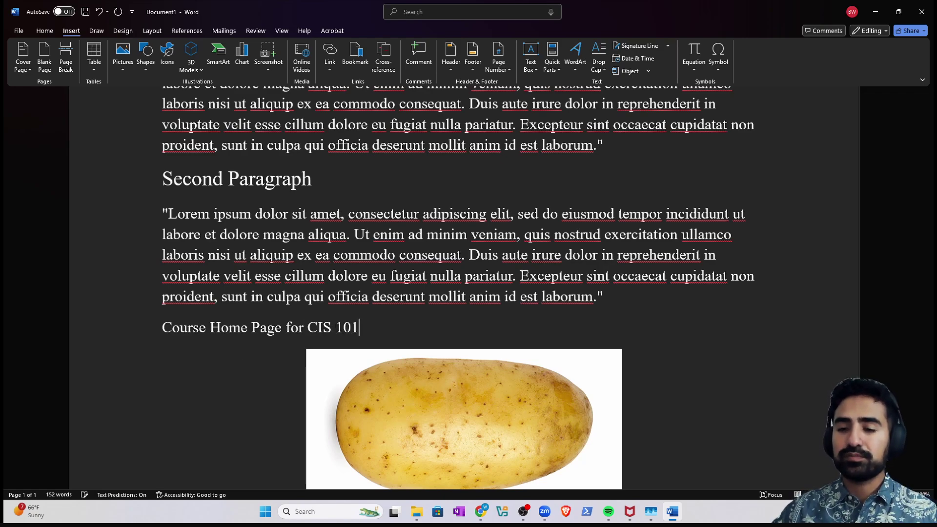
left_click(133, 327)
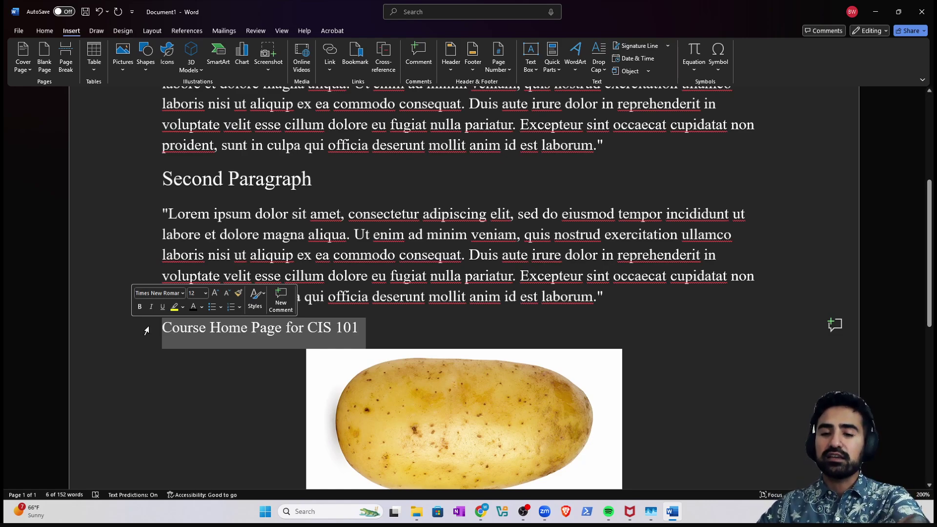
right_click(194, 339)
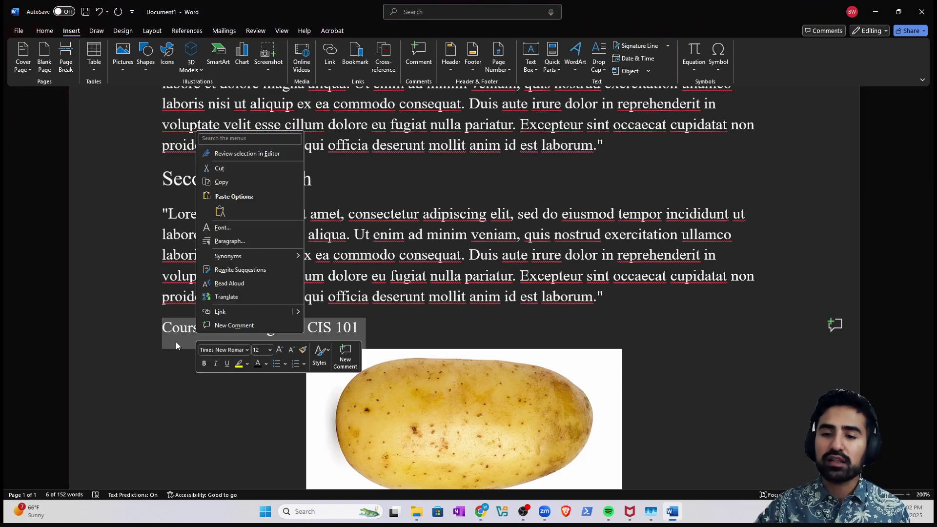
left_click(220, 312)
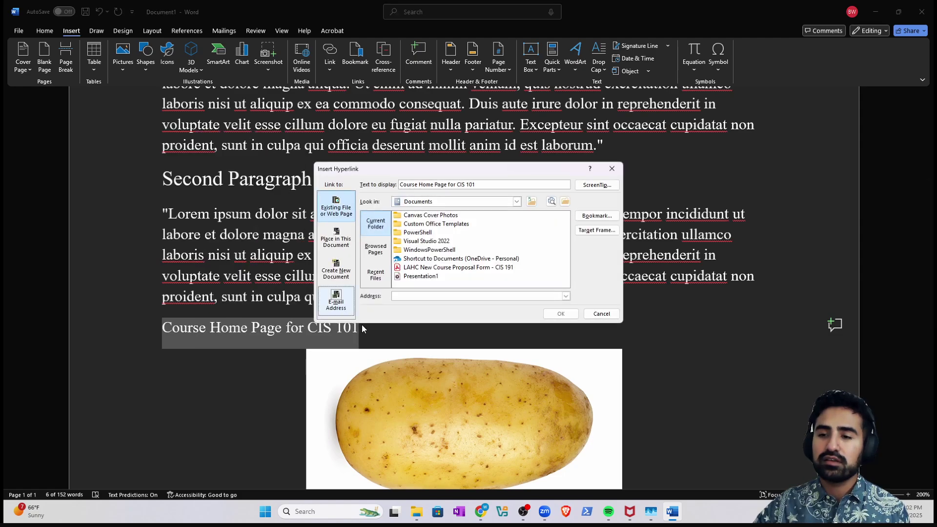
right_click(412, 299)
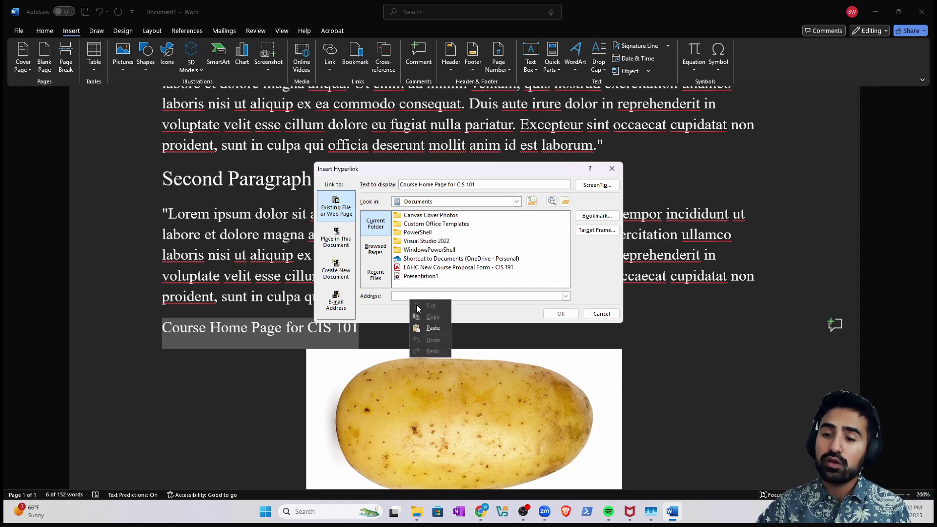
left_click(430, 327)
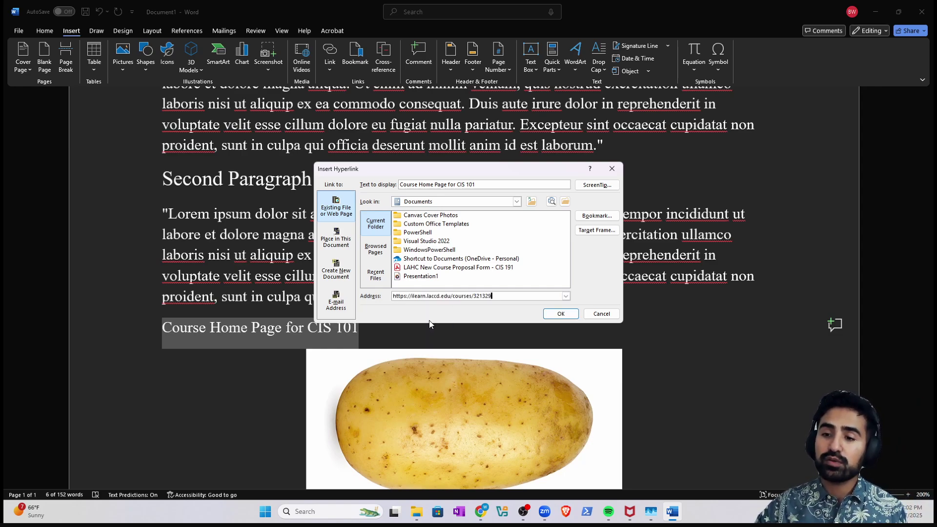
left_click(561, 314)
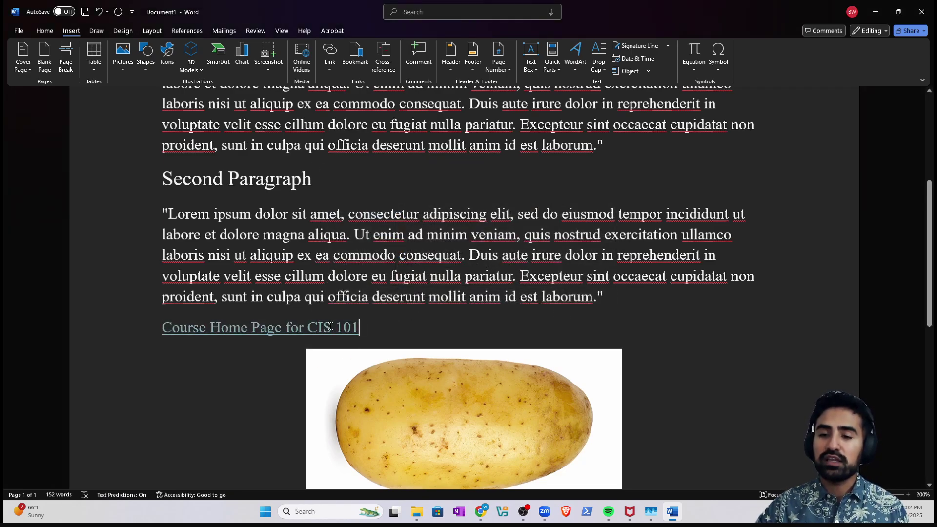
- Follow the "Course Home Page for CIS 101" link to test it and close the browser window to return to the document
left_click(289, 331, "ctrl")
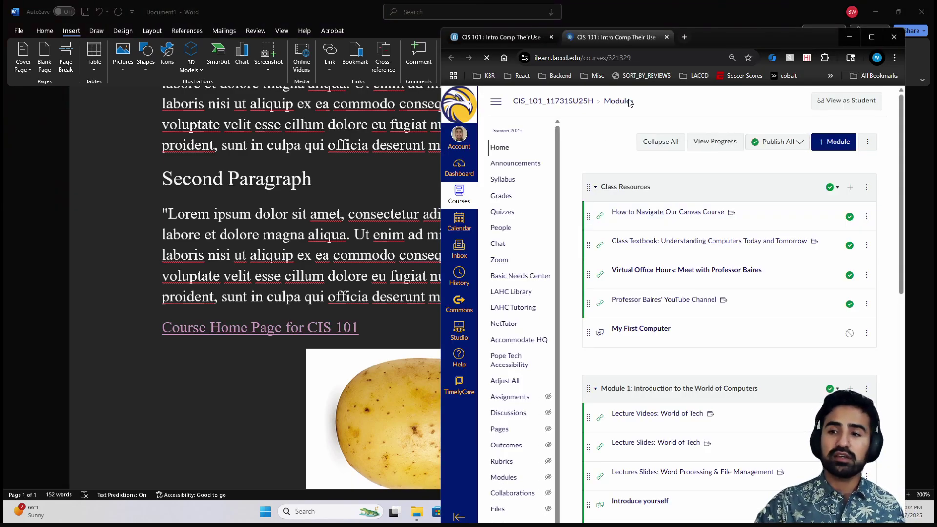
left_click(892, 37)
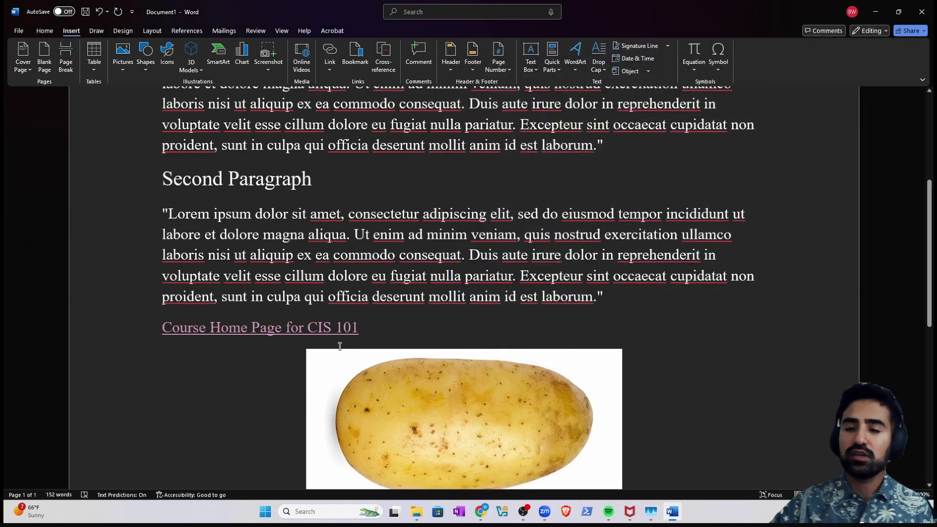
left_click_drag(378, 320, 119, 331)
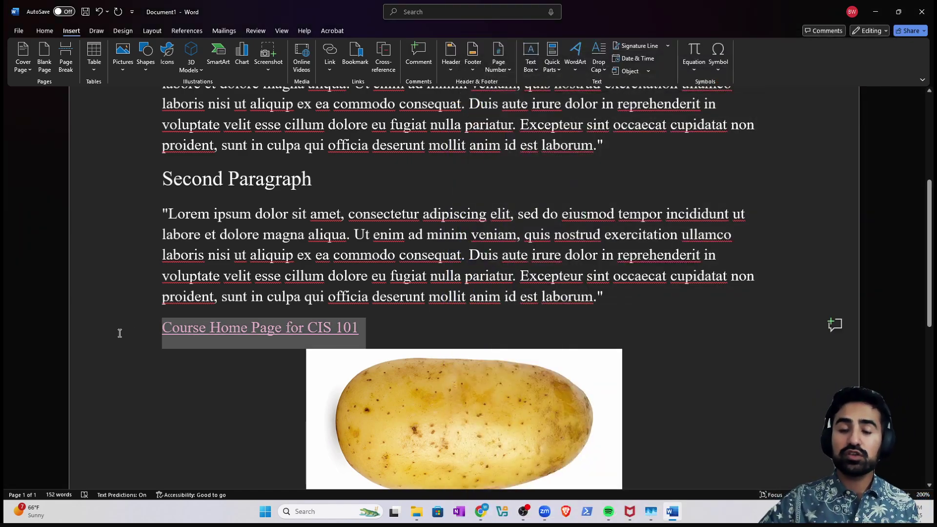
left_click(443, 323)
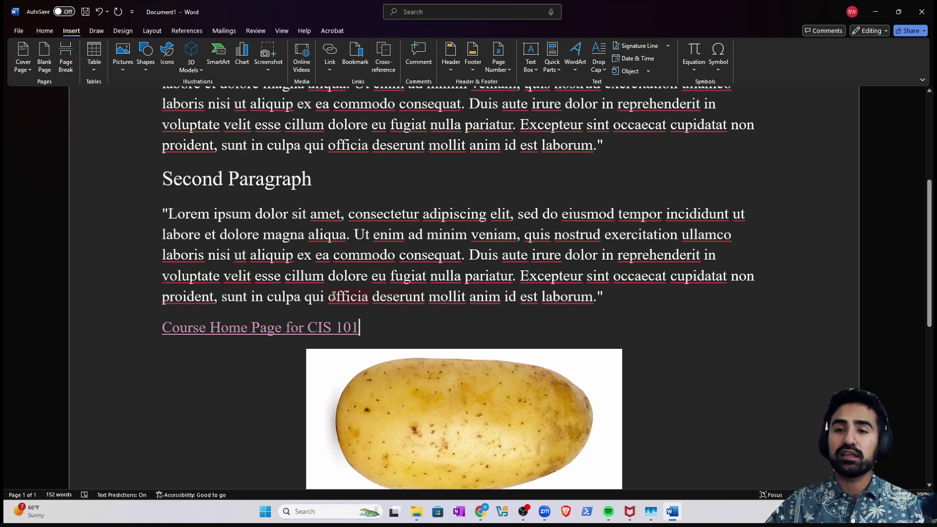
- Open the hyperlink settings of the "Course Home Page for CIS 101" text and close them without making changes
left_click(136, 327)
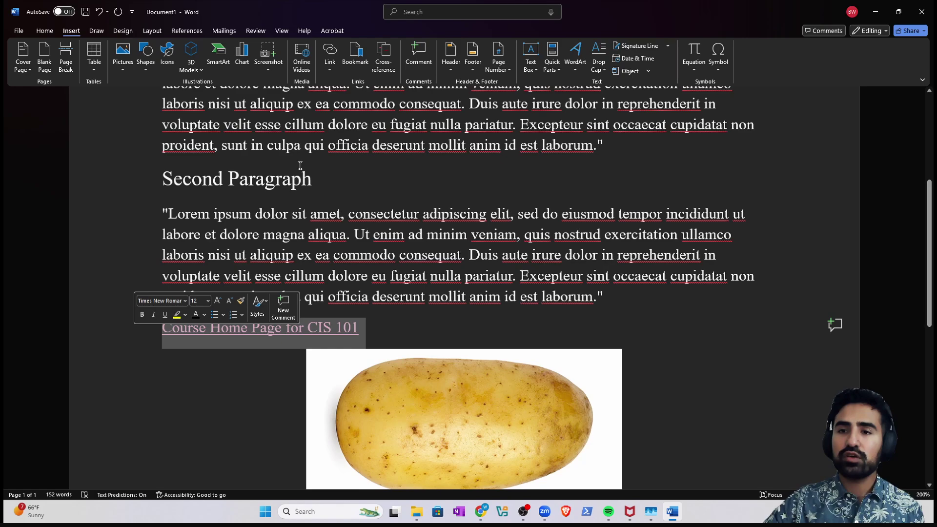
left_click(330, 59)
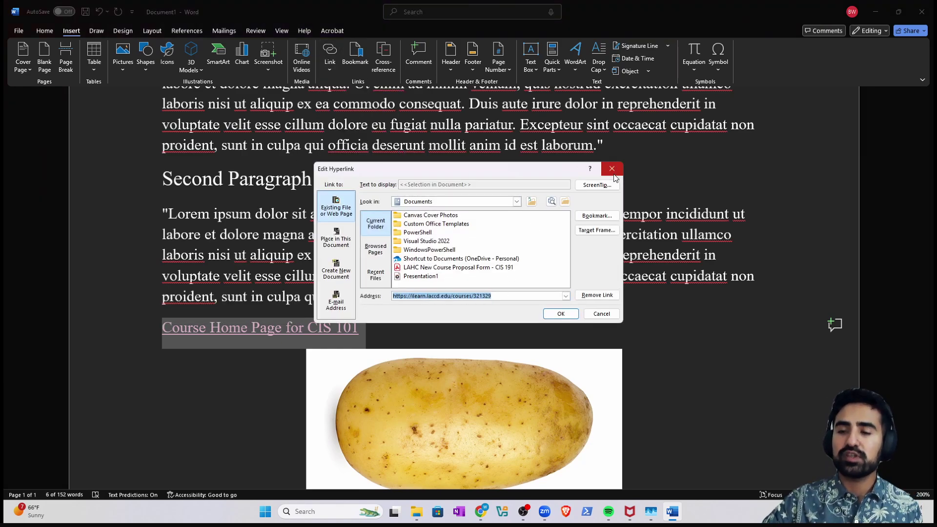
left_click(611, 167)
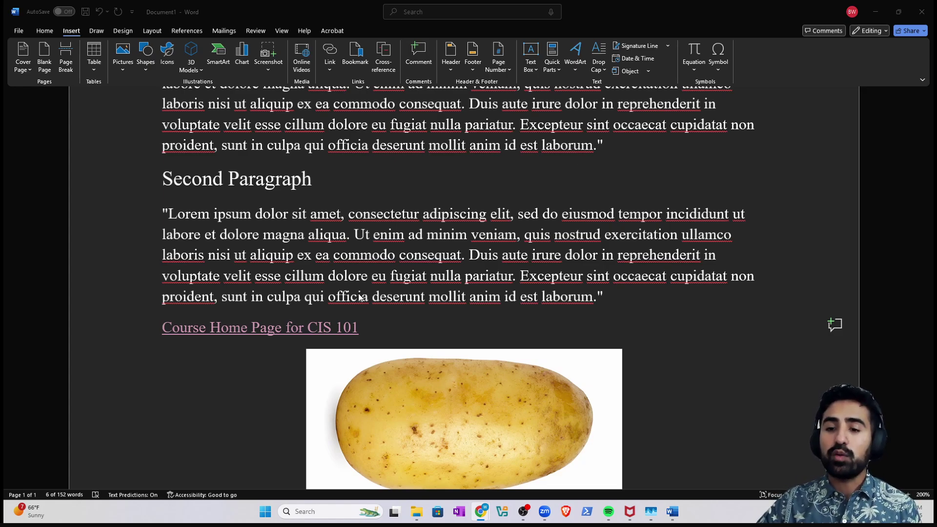
scroll(247, 225, "up", 4)
double_click(419, 213)
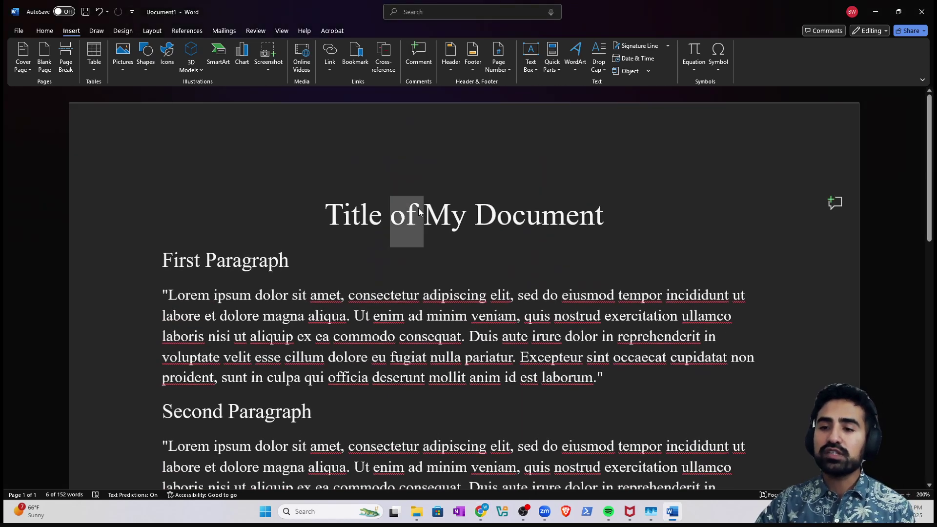
double_click(418, 213)
triple_click(178, 259)
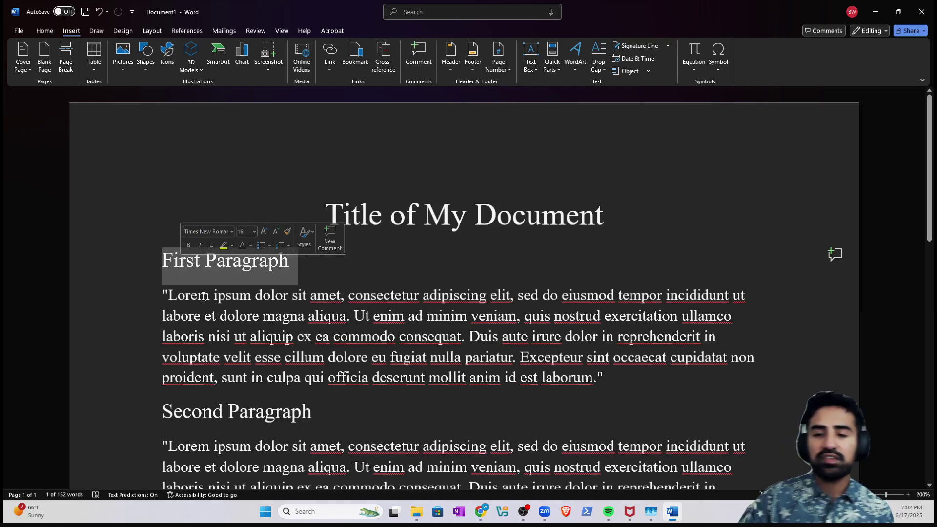
triple_click(237, 413)
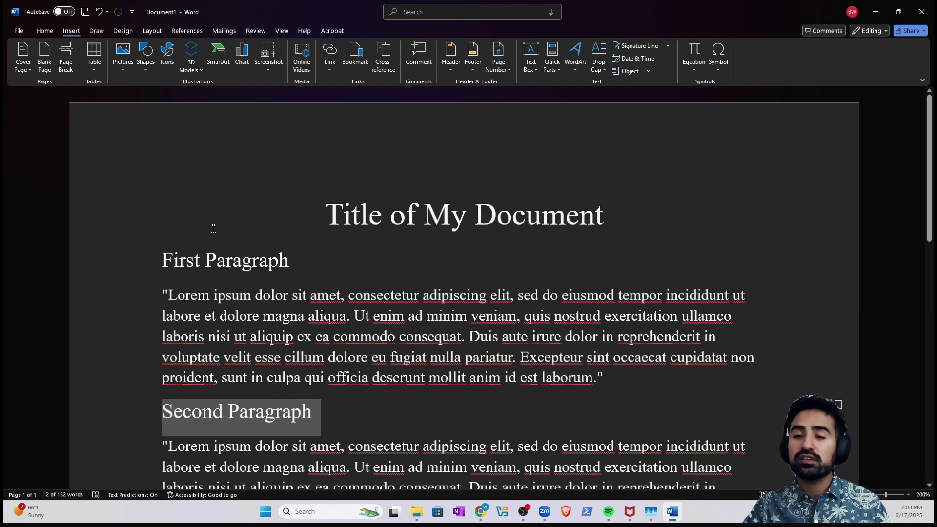
- Try the Title style from the full styles list on the "Title of My Document" line and undo it
left_click(426, 222)
triple_click(427, 223)
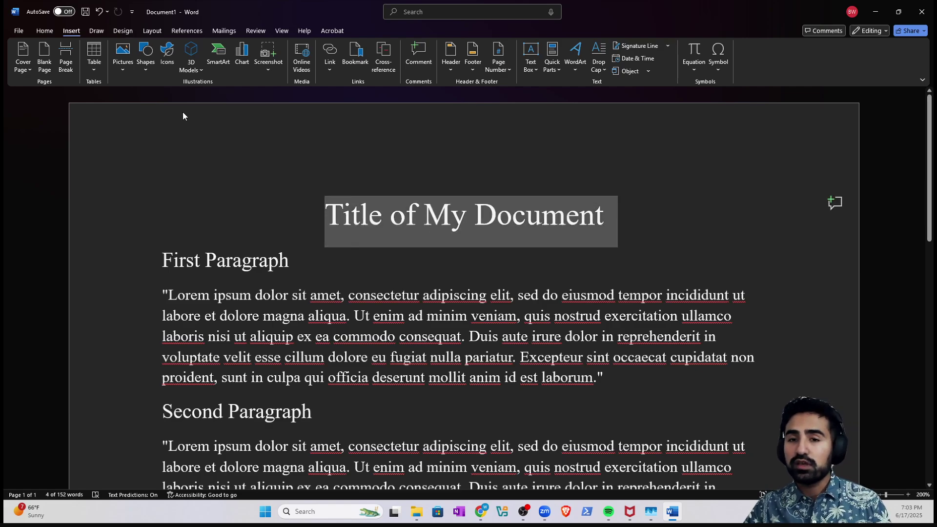
left_click(44, 30)
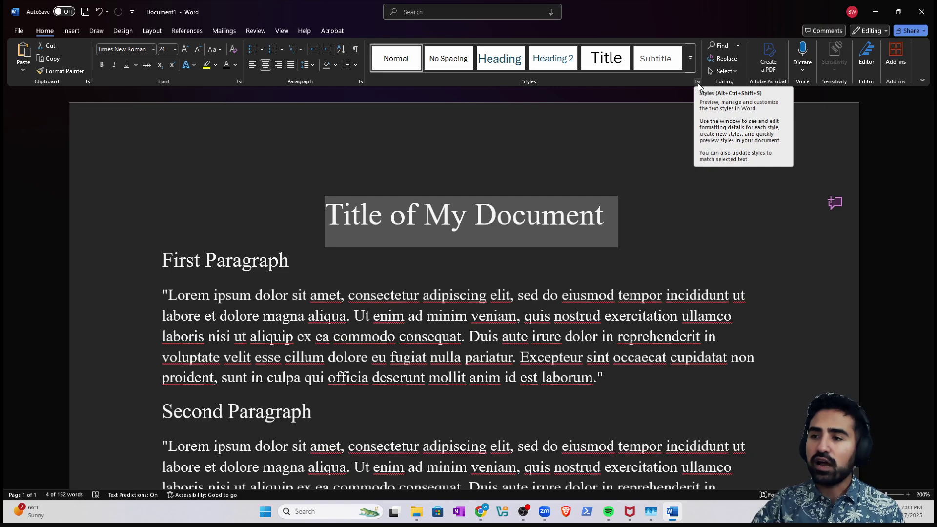
left_click(698, 83)
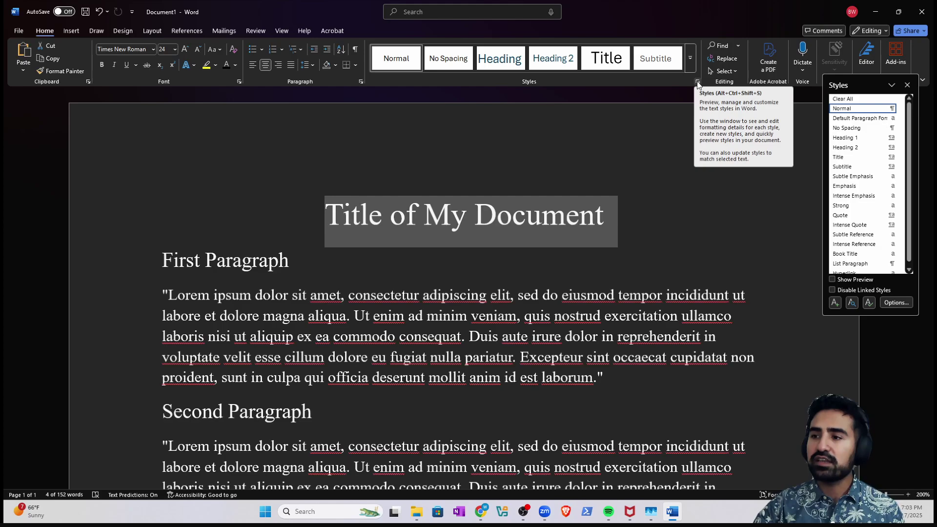
left_click(839, 157)
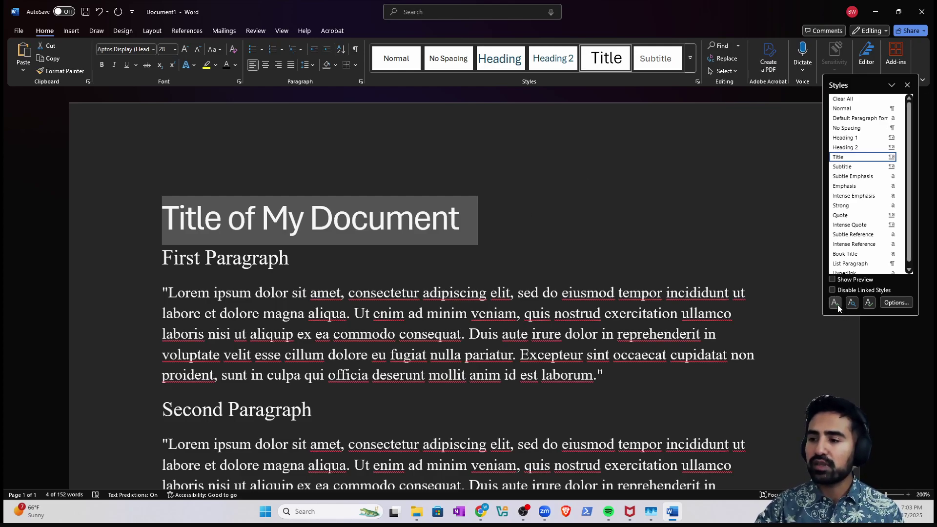
left_click(476, 225)
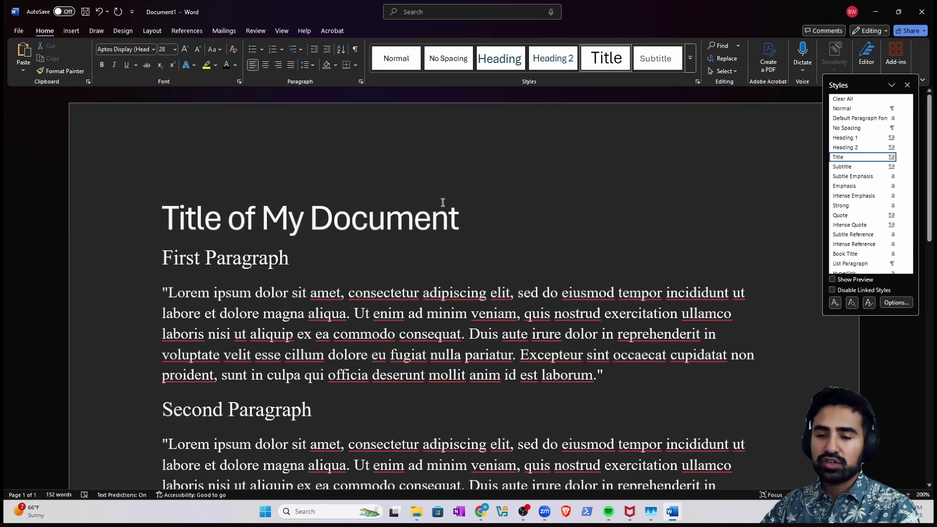
key("ctrl+z")
- Apply the Title style to the "Title of My Document" line and close the full styles list
double_click(401, 220)
left_click(400, 221)
right_click(401, 220)
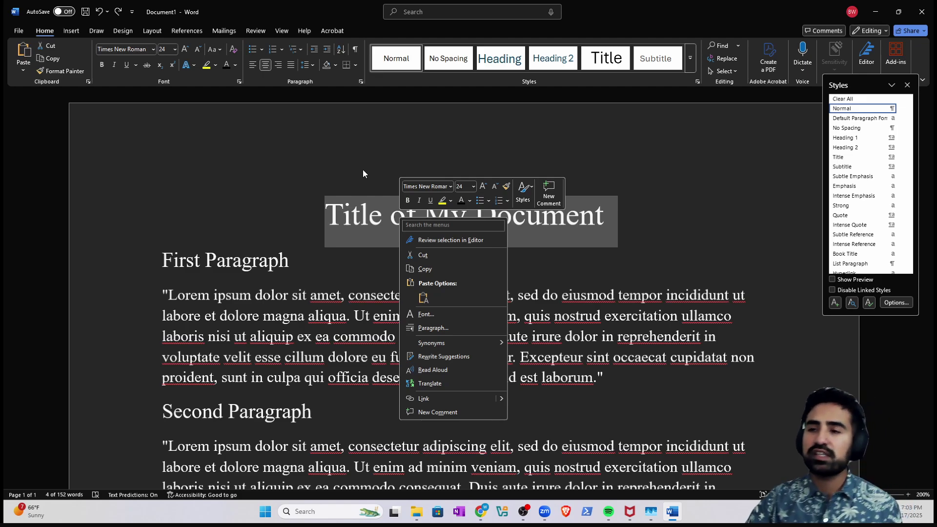
left_click(690, 66)
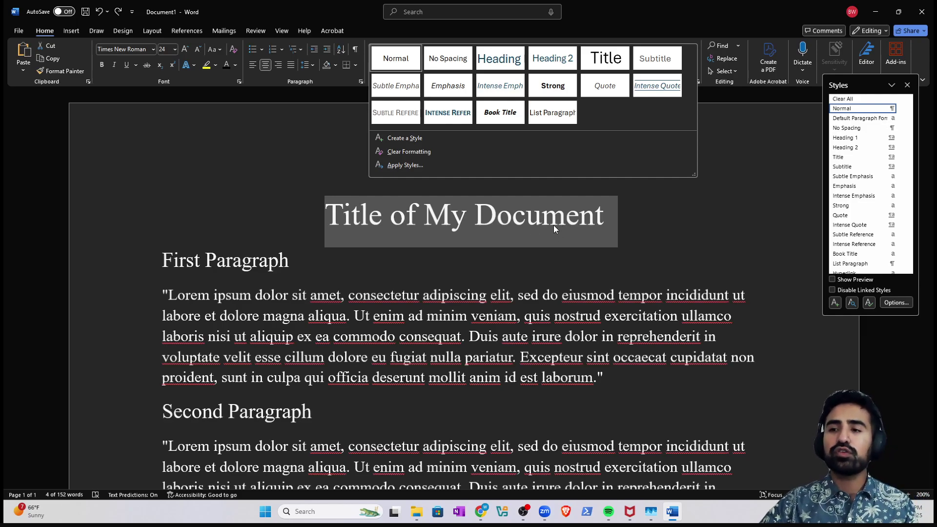
left_click(606, 58)
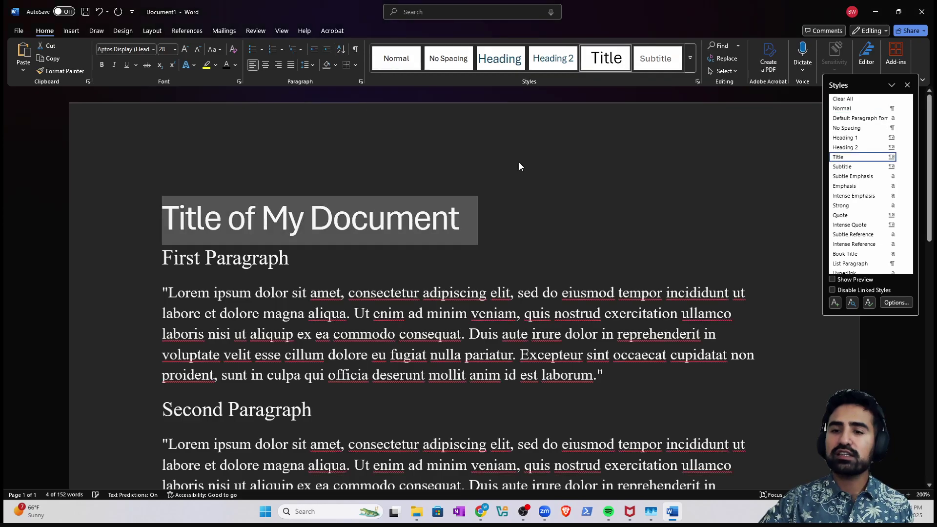
left_click(475, 197)
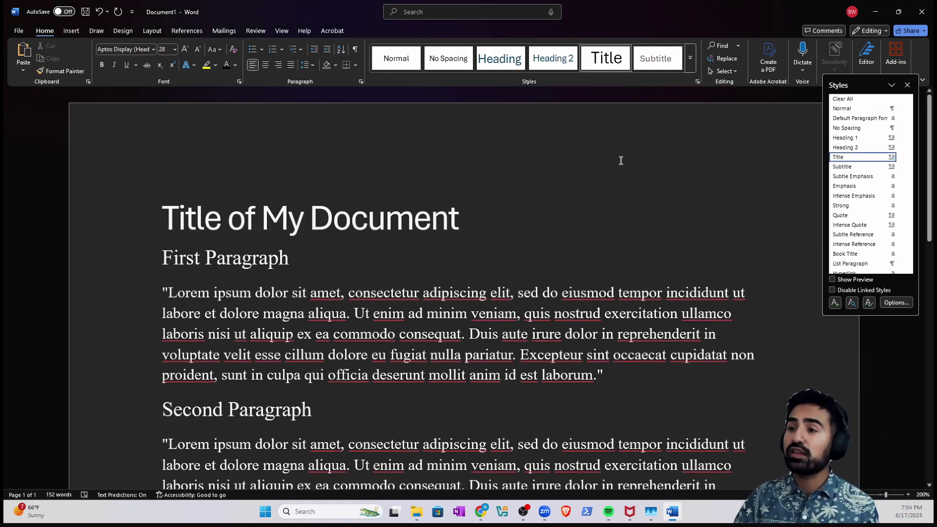
left_click(907, 85)
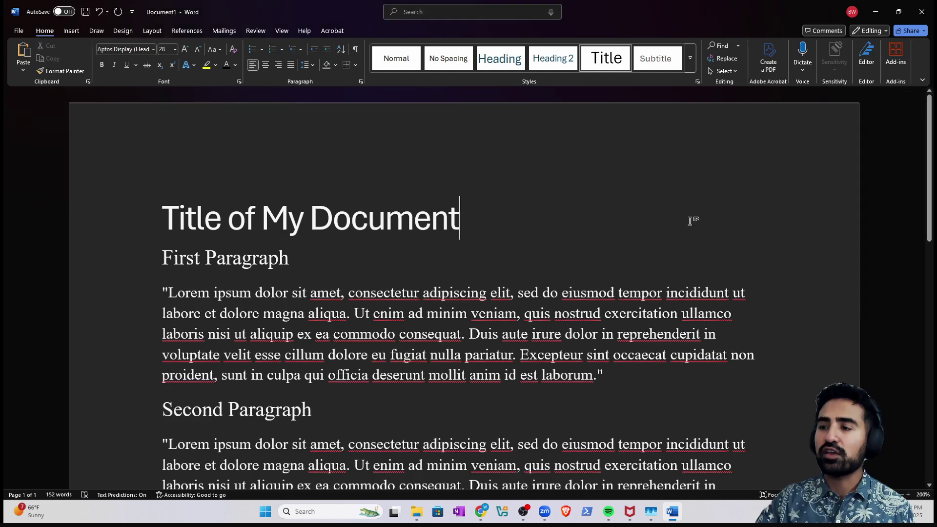
- Apply the Heading 1 style to the "First Paragraph" and "Second Paragraph" lines
triple_click(261, 257)
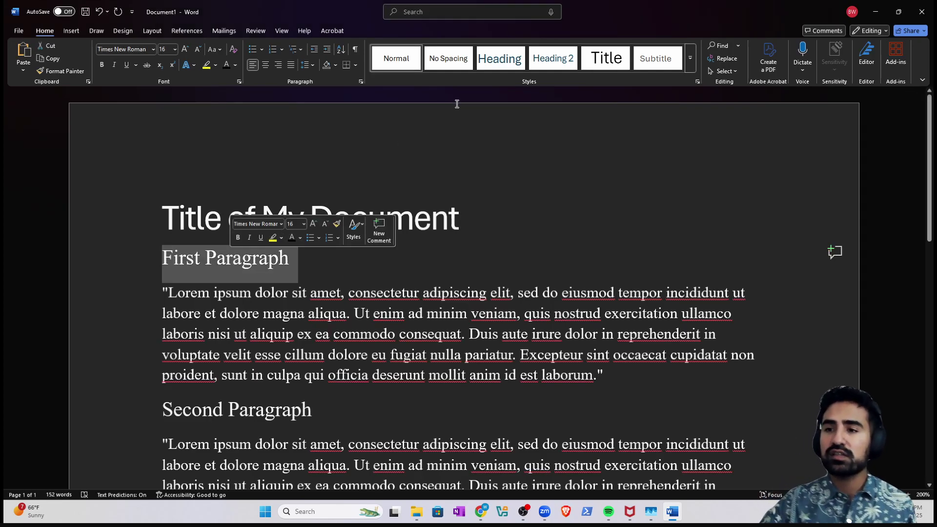
left_click(508, 67)
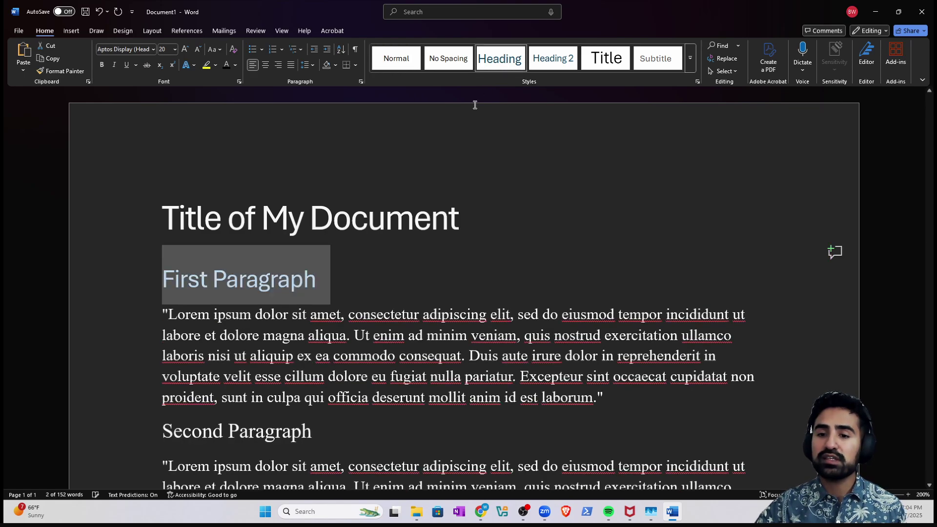
scroll(322, 283, "down", 3)
triple_click(276, 291)
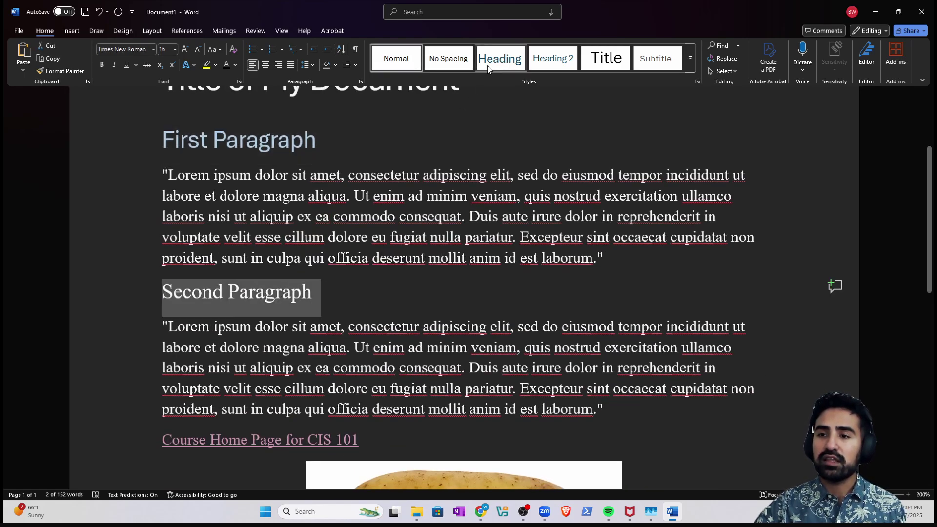
left_click(501, 58)
scroll(469, 149, "up", 3)
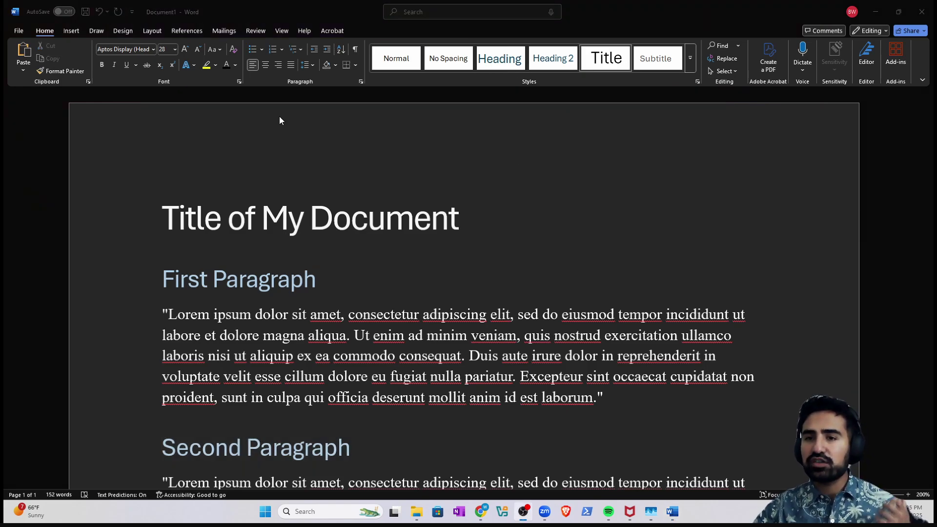
- Close the reopened styles list and display the document's Navigation pane
left_click(285, 29)
left_click(286, 28)
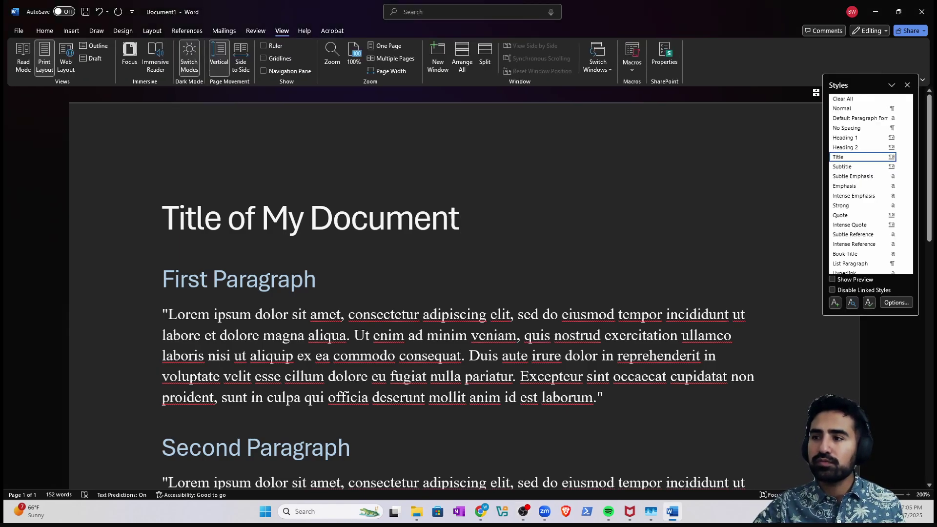
left_click(908, 85)
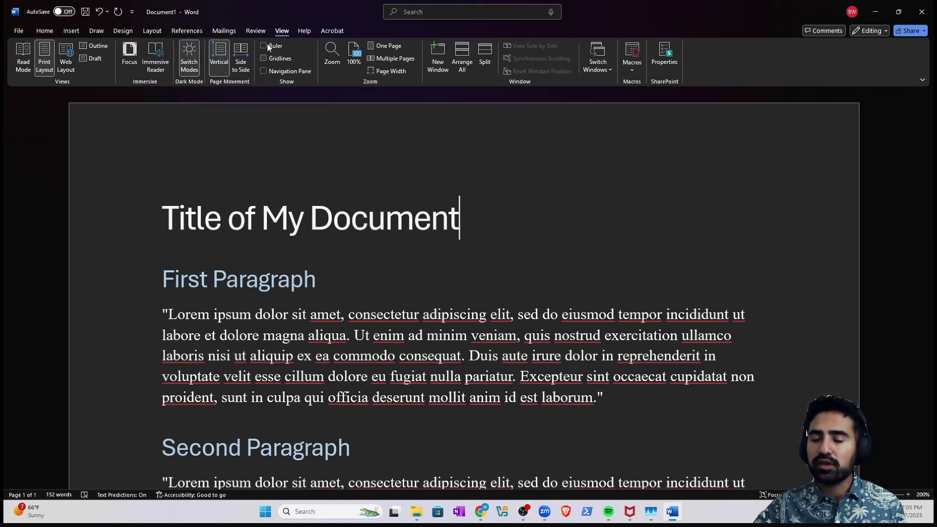
left_click(265, 71)
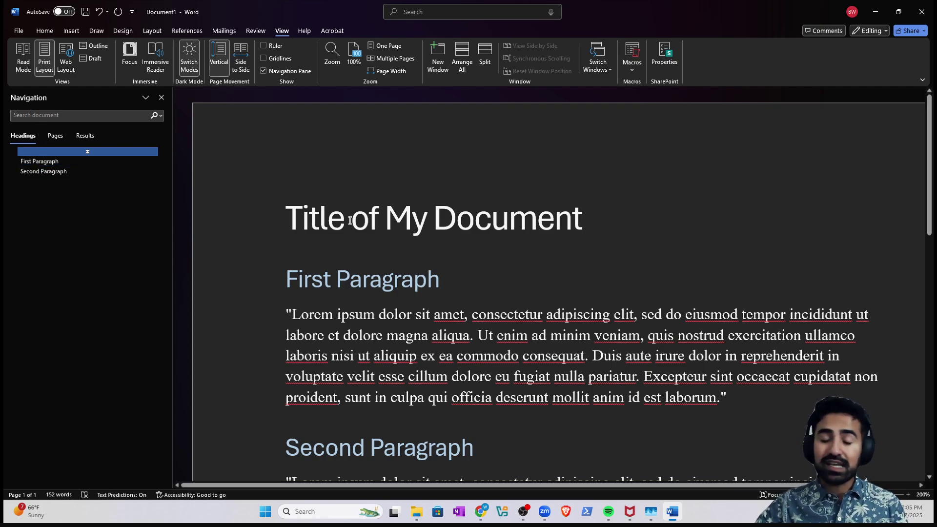
- Jump back and forth between the First Paragraph and Second Paragraph headings using the document navigation
left_click(66, 163)
left_click(66, 171)
left_click(66, 162)
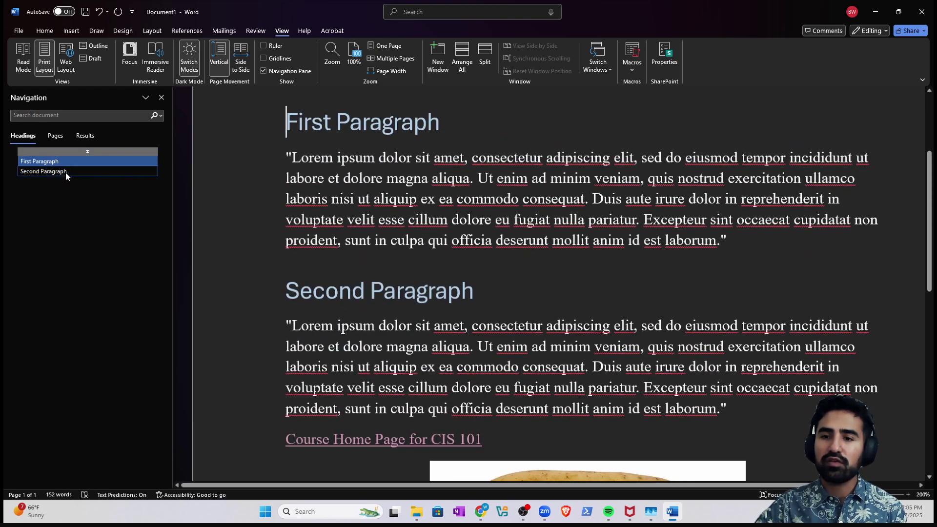
left_click(65, 168)
left_click(64, 163)
left_click(66, 169)
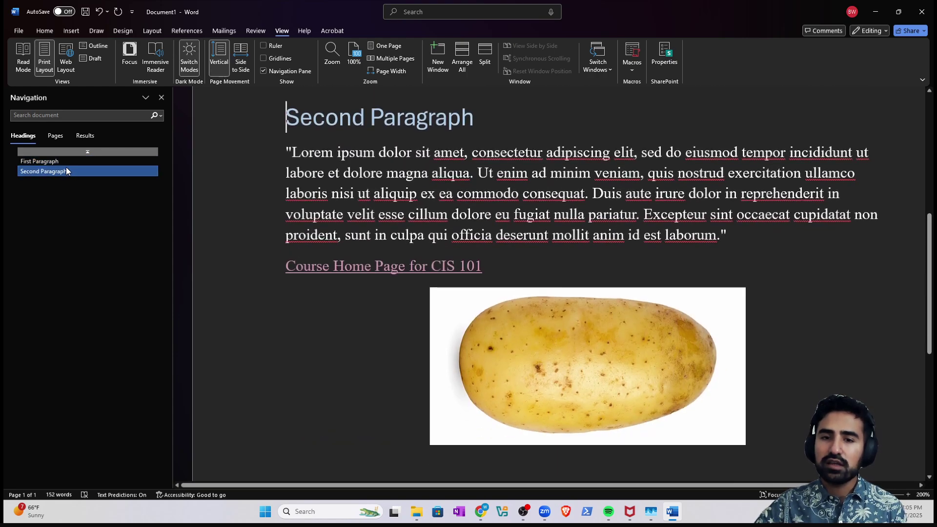
left_click(66, 164)
- Insert repeated page breaks before the "Second Paragraph" heading to move it to page 8
left_click(269, 280)
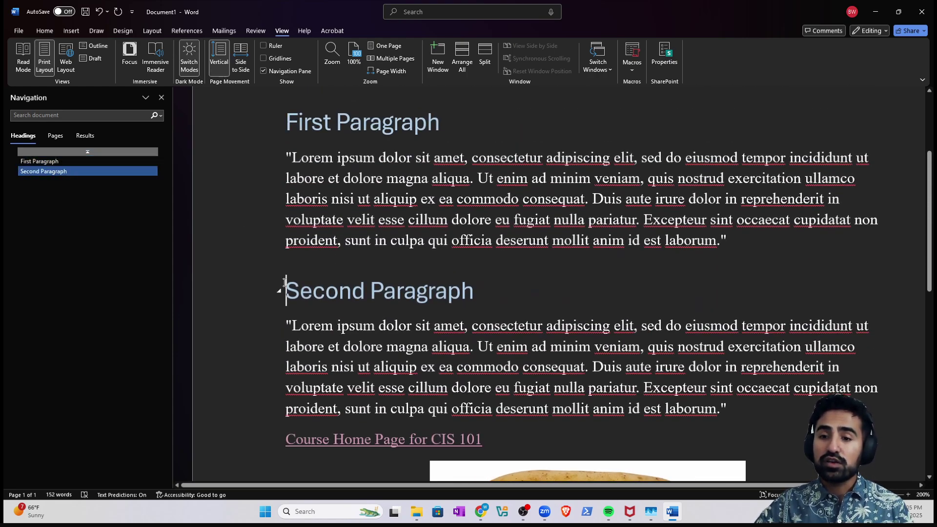
key("ctrl+Return")
scroll(331, 284, "down", 5)
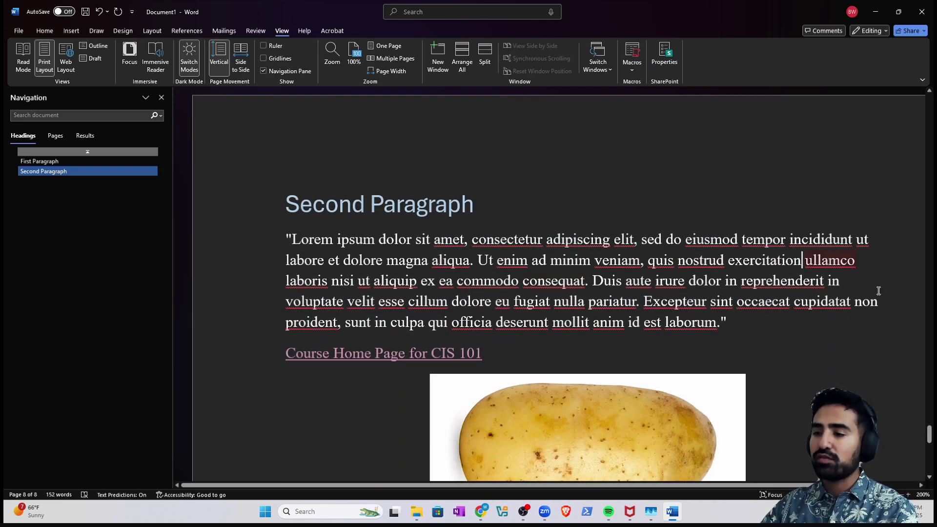
- Test the heading navigation across the added pages by switching between First Paragraph and Second Paragraph, ending at First Paragraph
left_click_drag(930, 423, 928, 95)
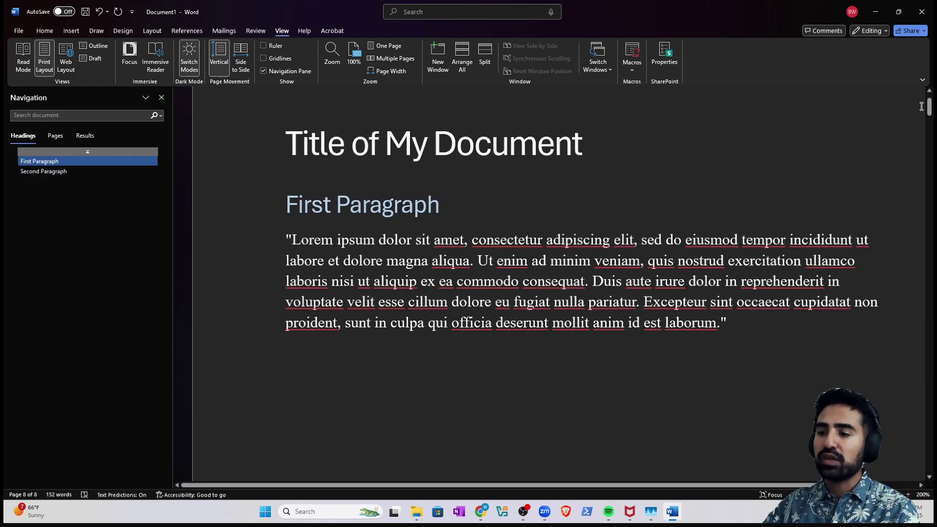
left_click(59, 171)
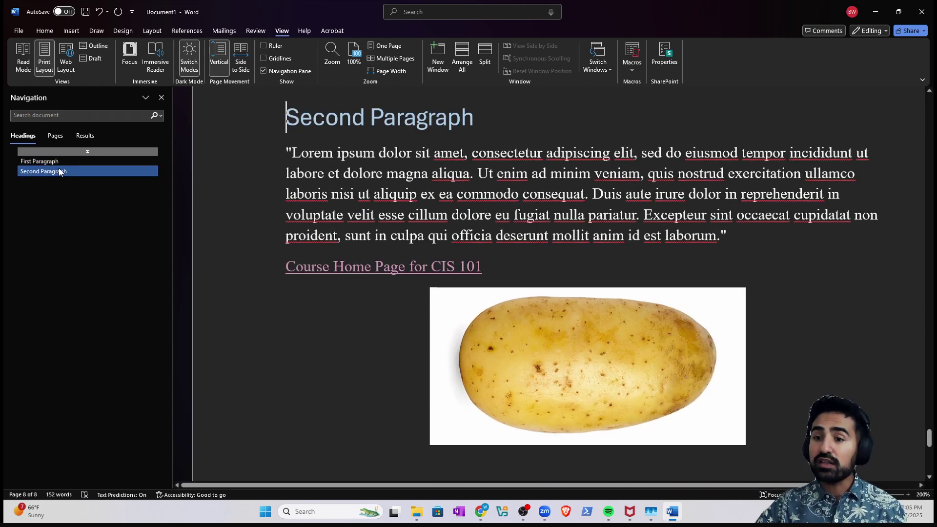
left_click(59, 161)
left_click(61, 172)
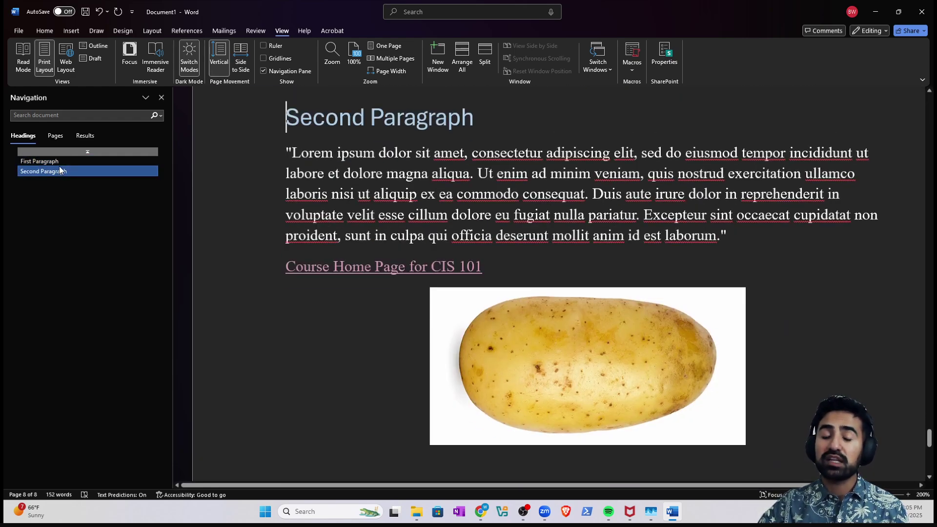
left_click(58, 161)
left_click(59, 172)
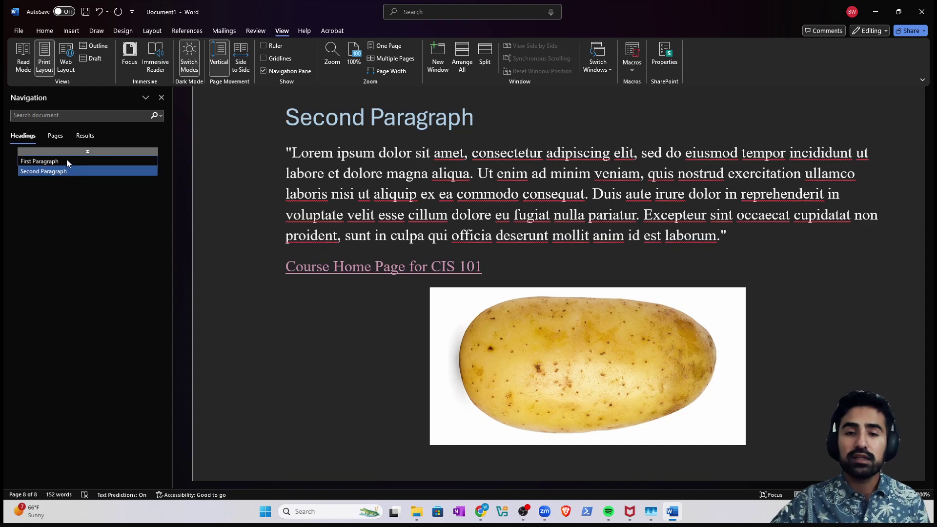
left_click(61, 164)
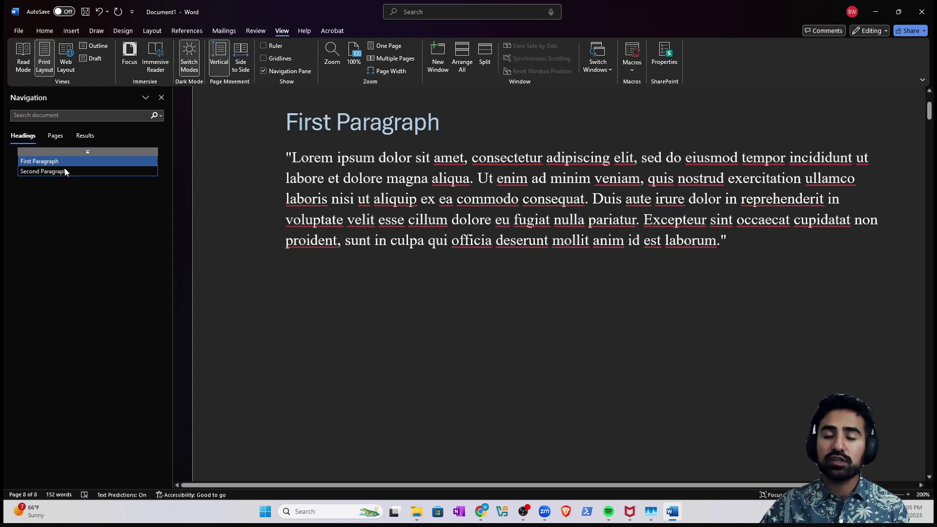
left_click(62, 169)
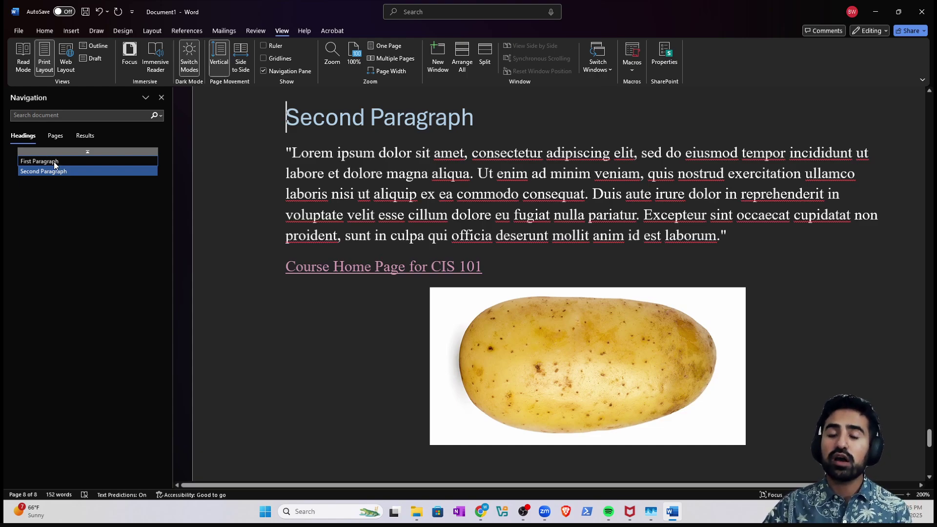
left_click(54, 165)
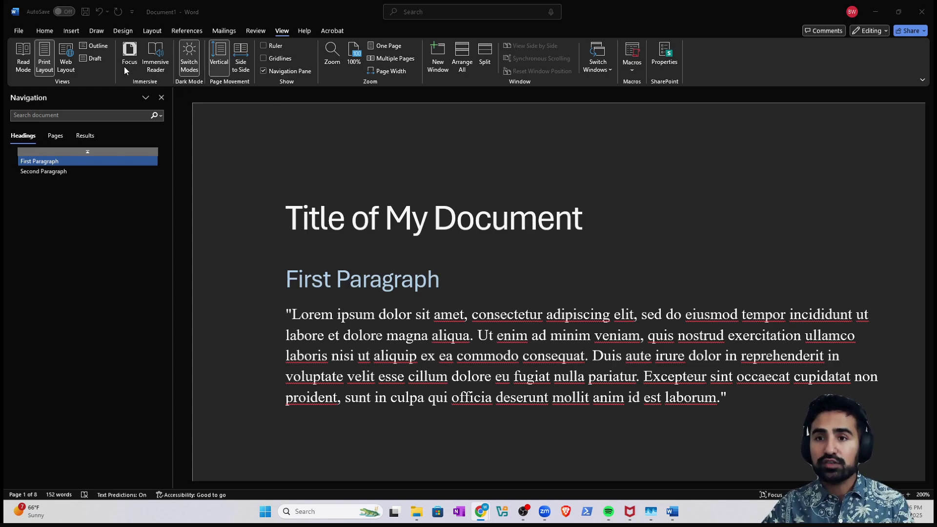
- Start saving the document and choose the local Documents folder as its location
left_click(87, 13)
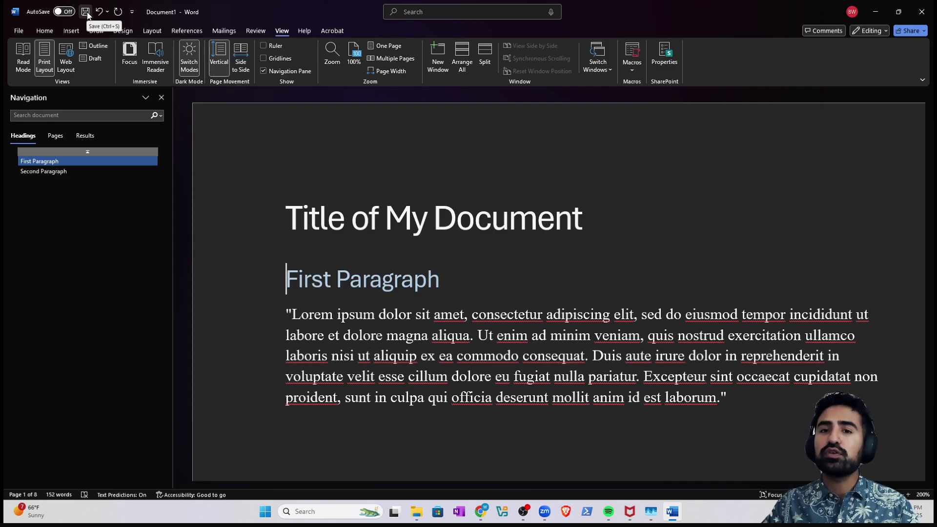
left_click(87, 13)
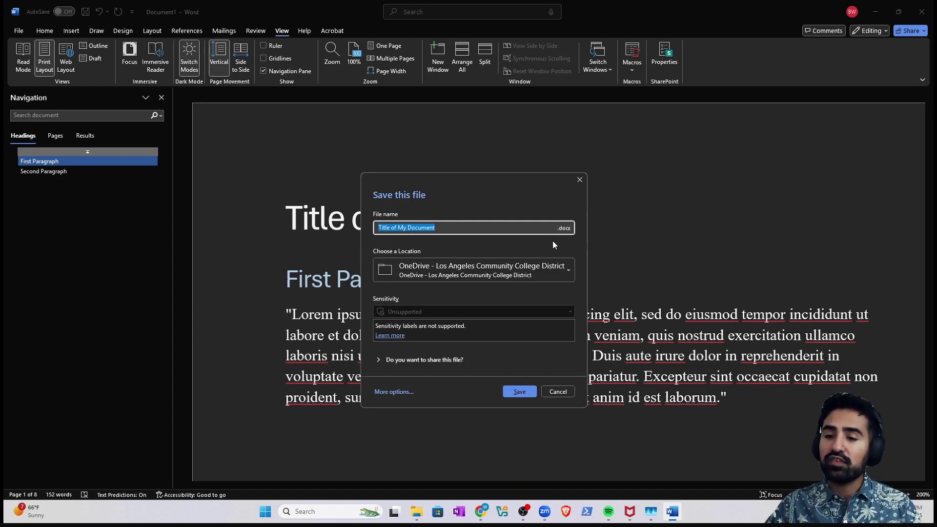
left_click(458, 276)
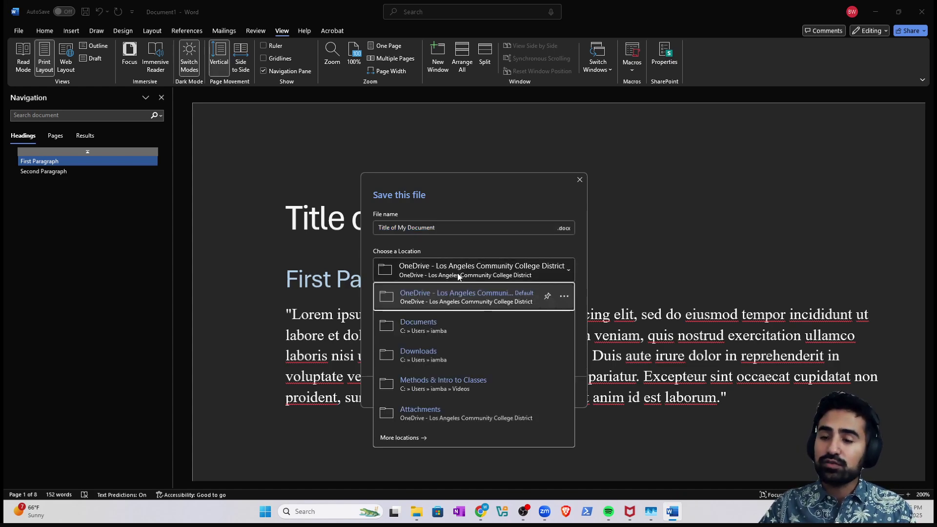
left_click(435, 324)
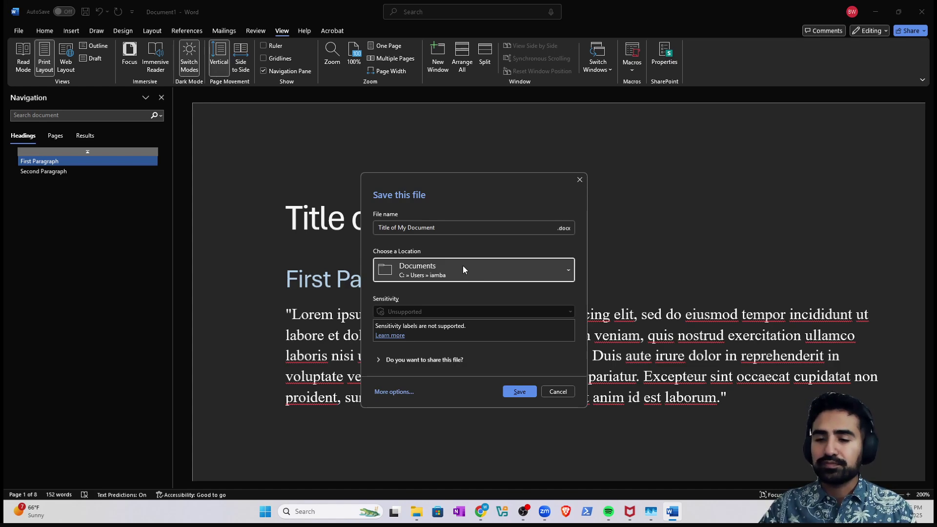
left_click(463, 266)
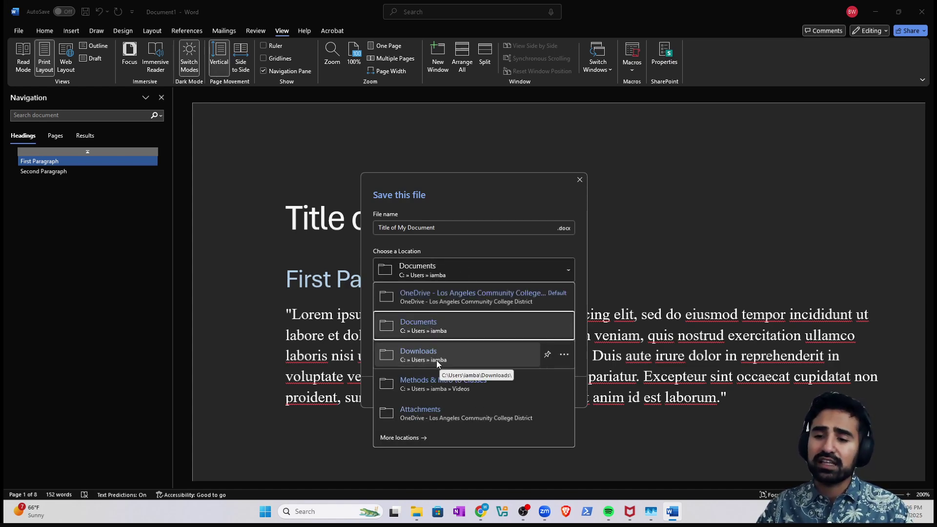
left_click(439, 327)
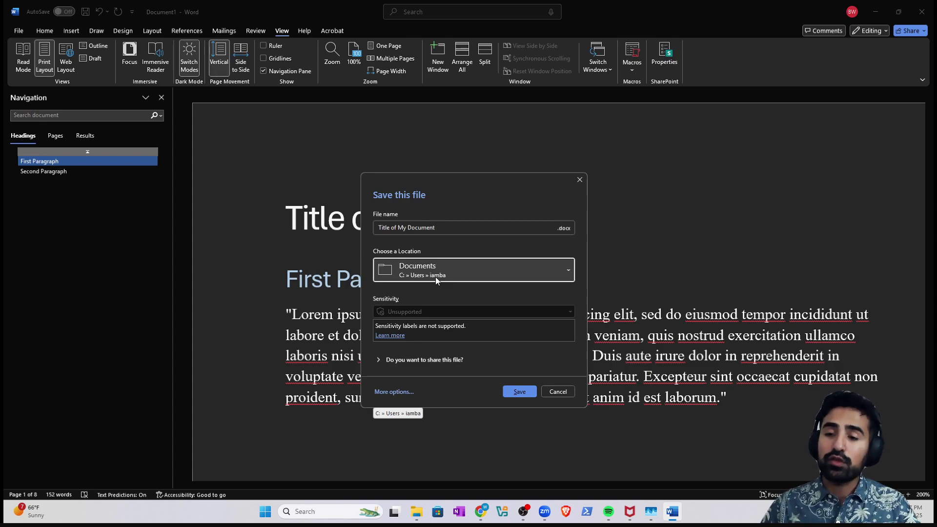
left_click(452, 273)
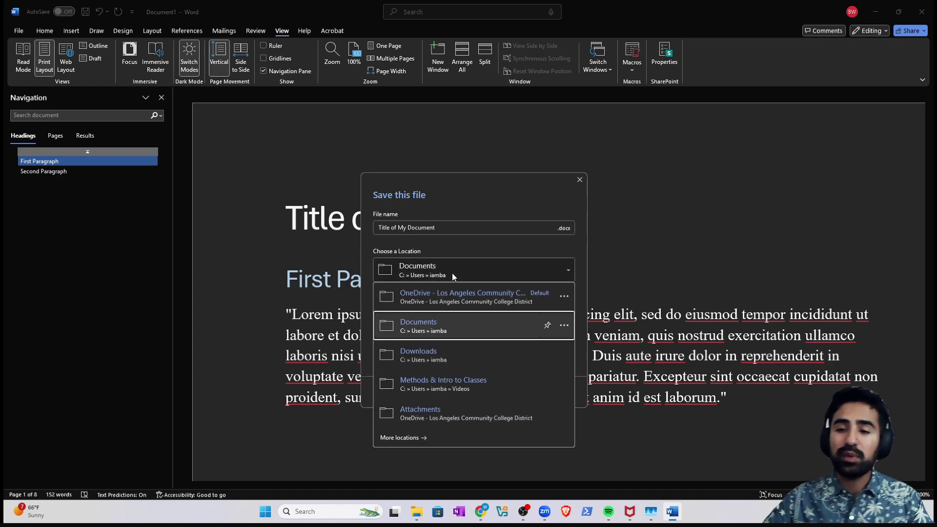
left_click(439, 331)
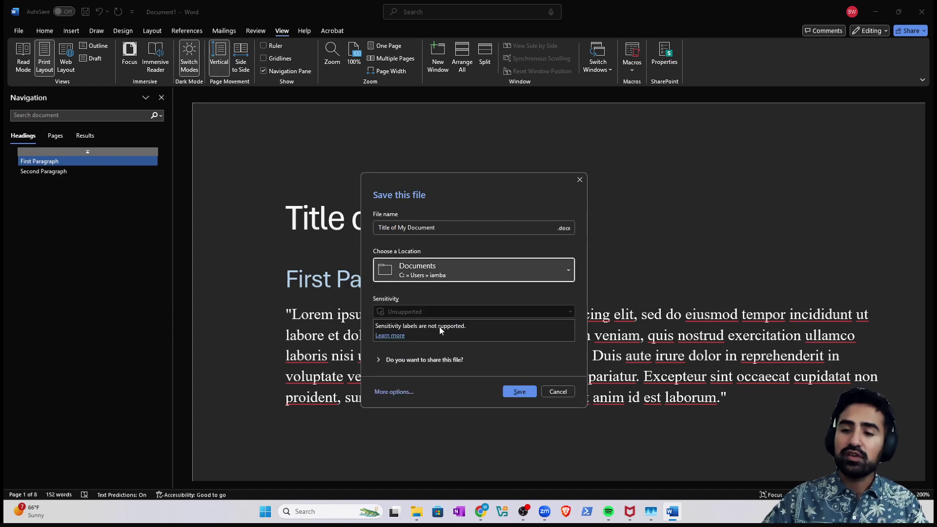
left_click(425, 270)
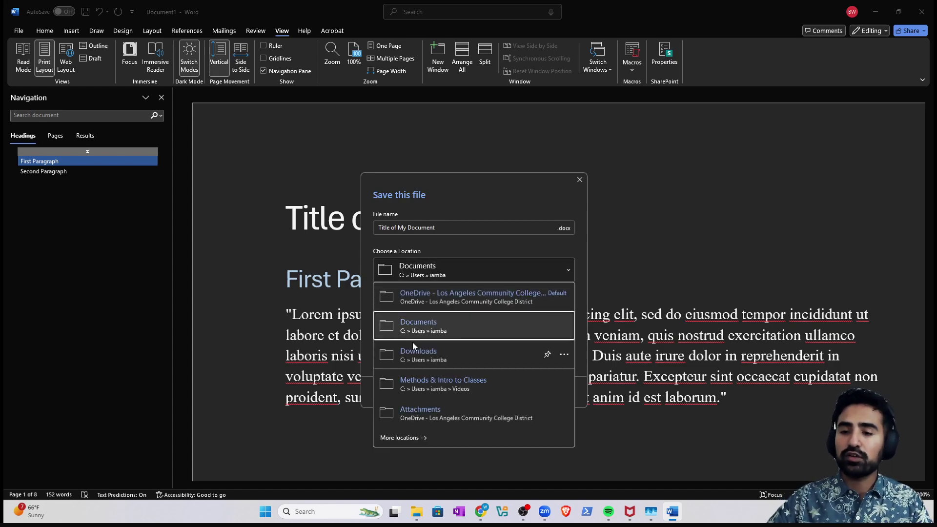
left_click(434, 323)
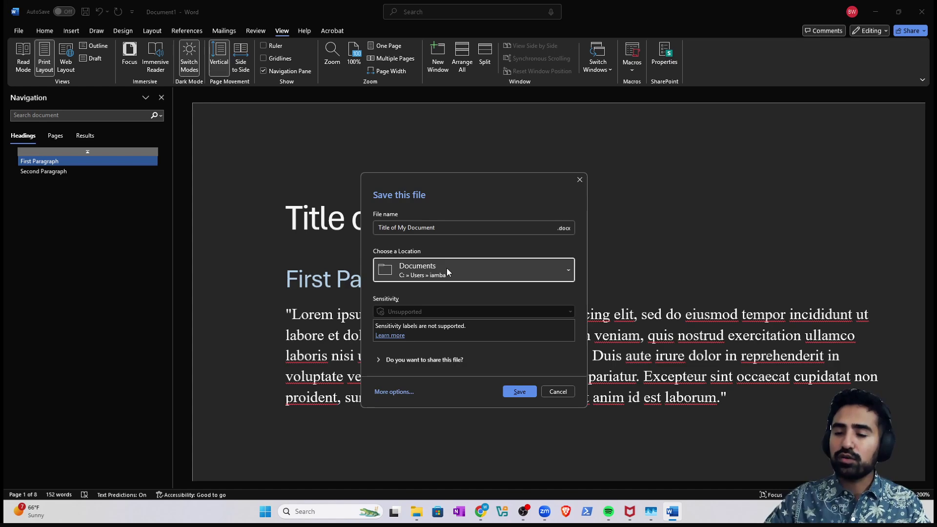
- Name the file "Example Doc" and save it
left_click(444, 225)
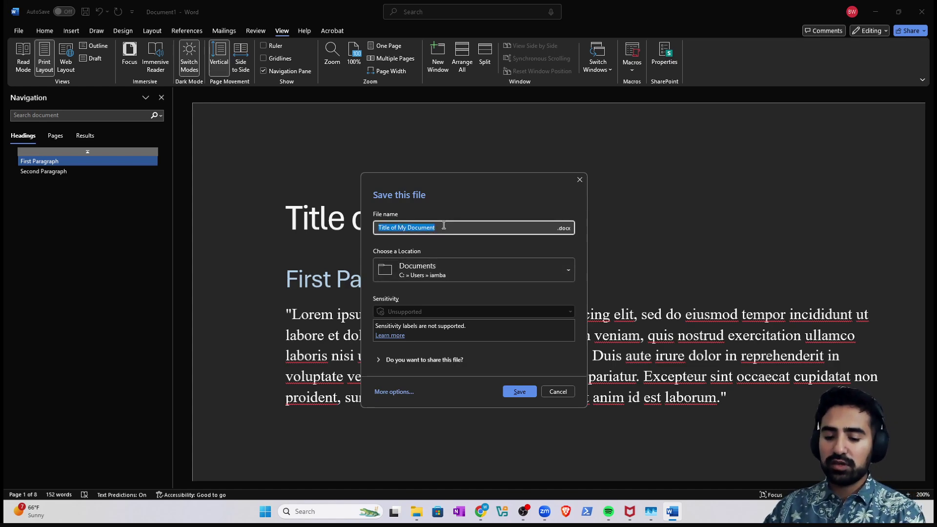
type("Ex")
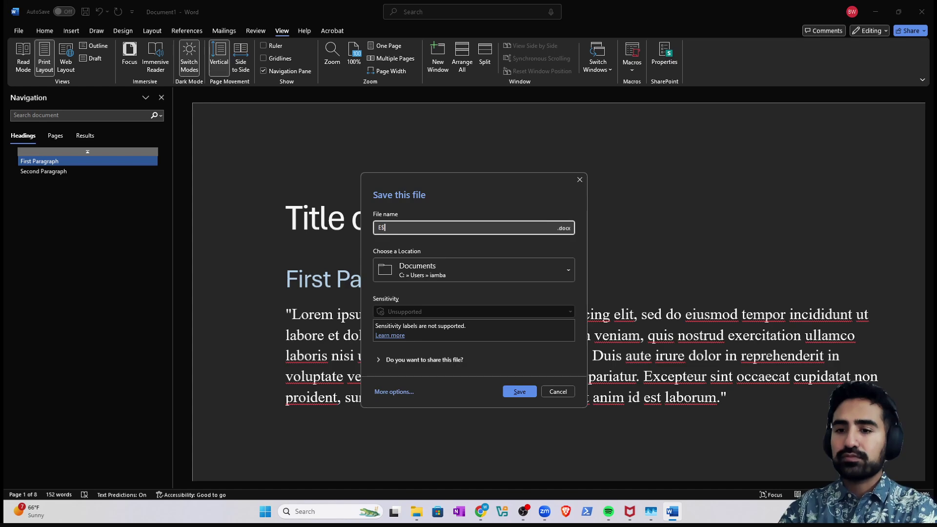
type("ample Doc")
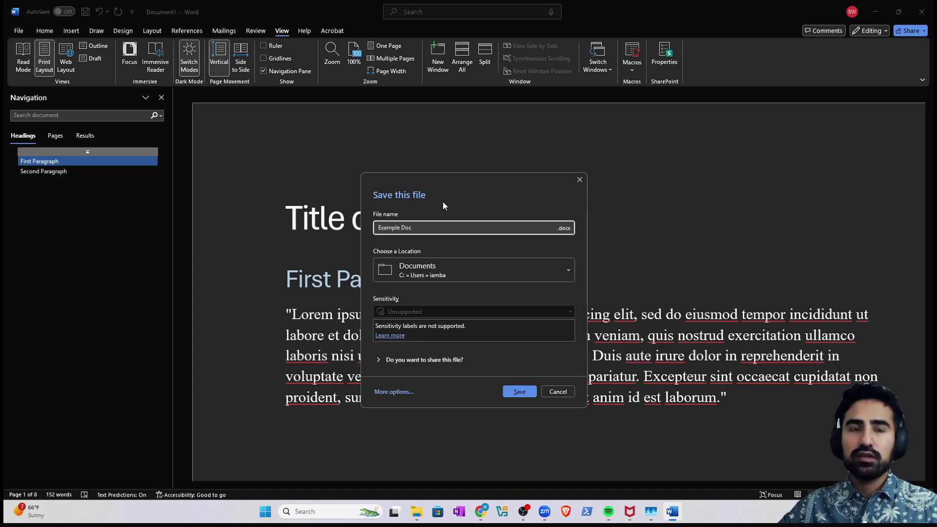
left_click(518, 391)
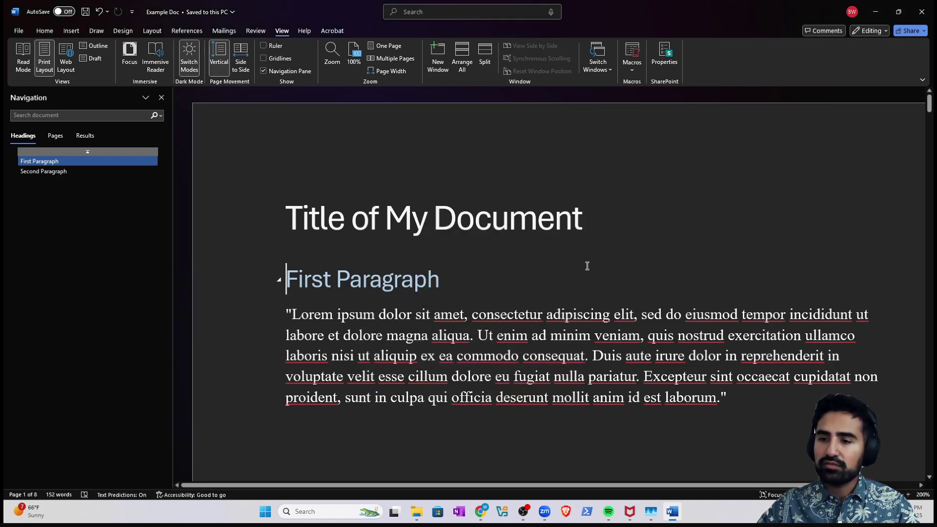
- Minimize the document, search Windows for "Example" and open the Example Doc file from the results
left_click(880, 17)
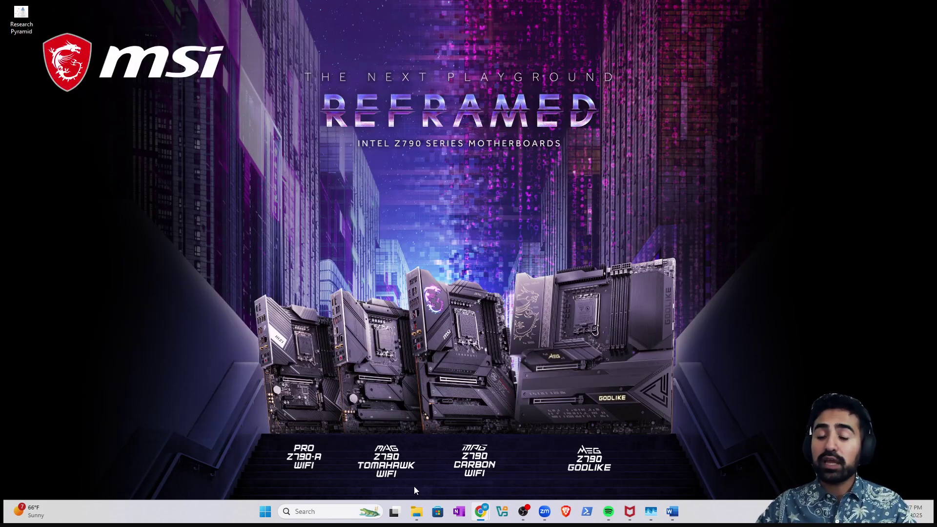
left_click(421, 520)
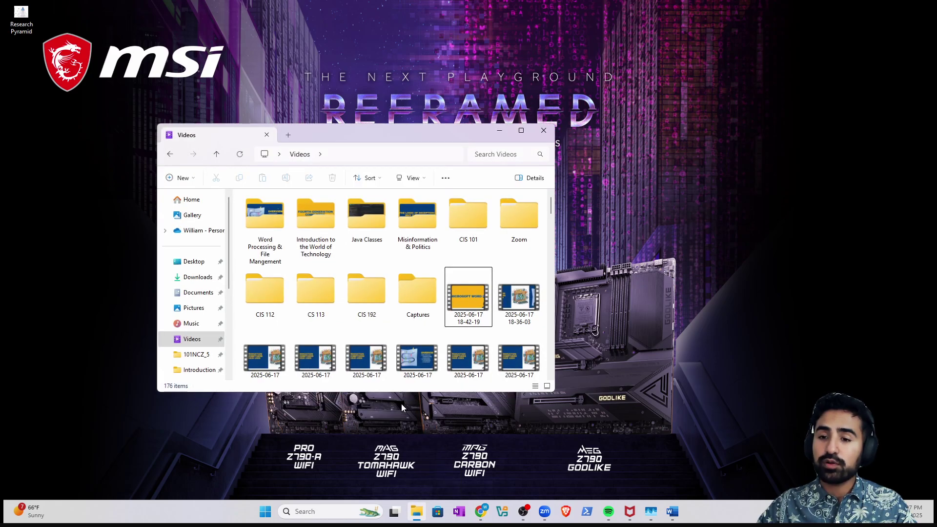
left_click(550, 133)
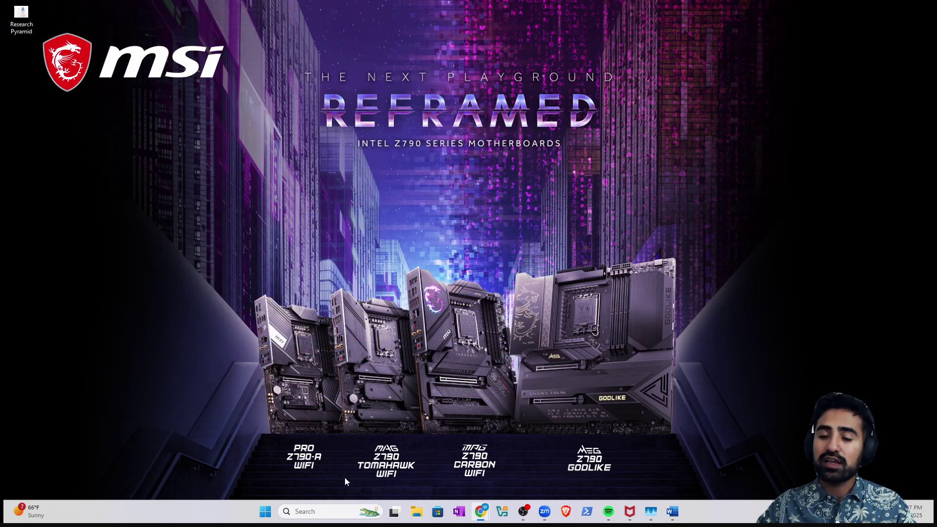
left_click(346, 510)
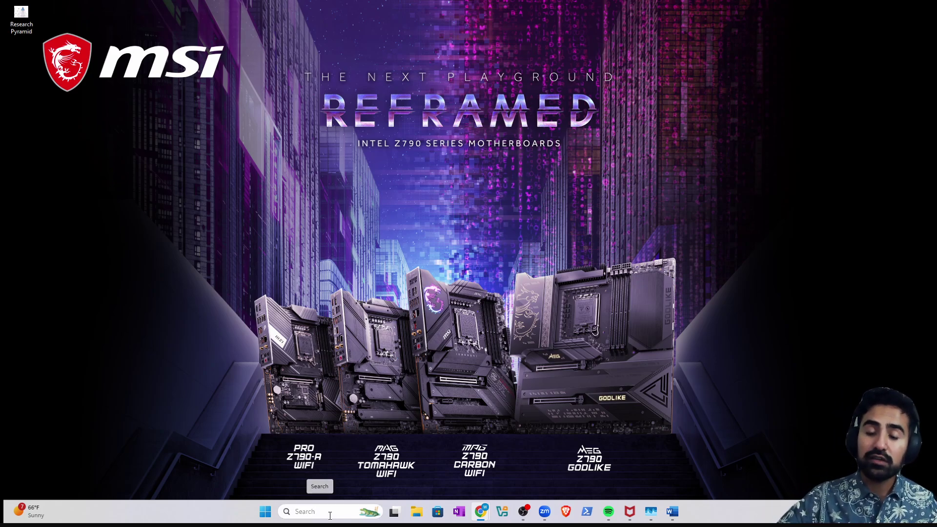
type("Example")
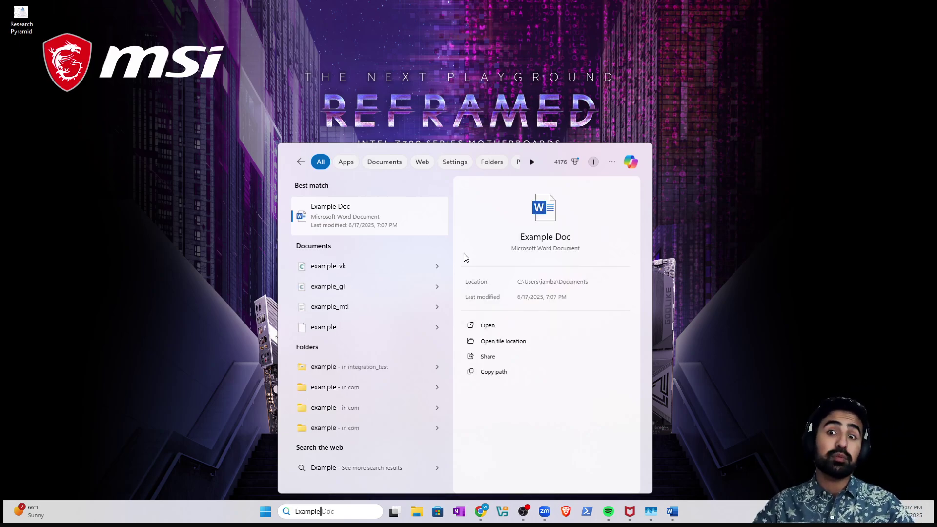
left_click(362, 214)
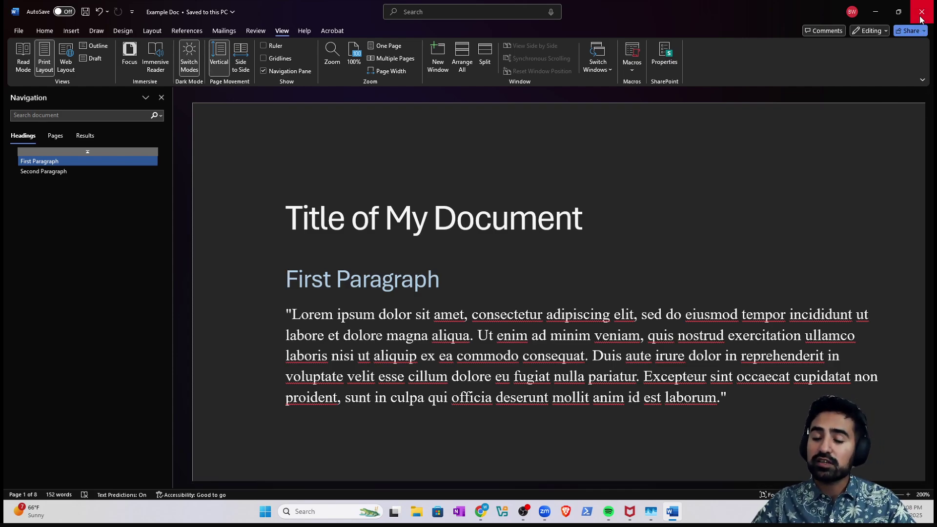
- Close the document and reopen Example Doc from the Documents folder in File Explorer
left_click(921, 18)
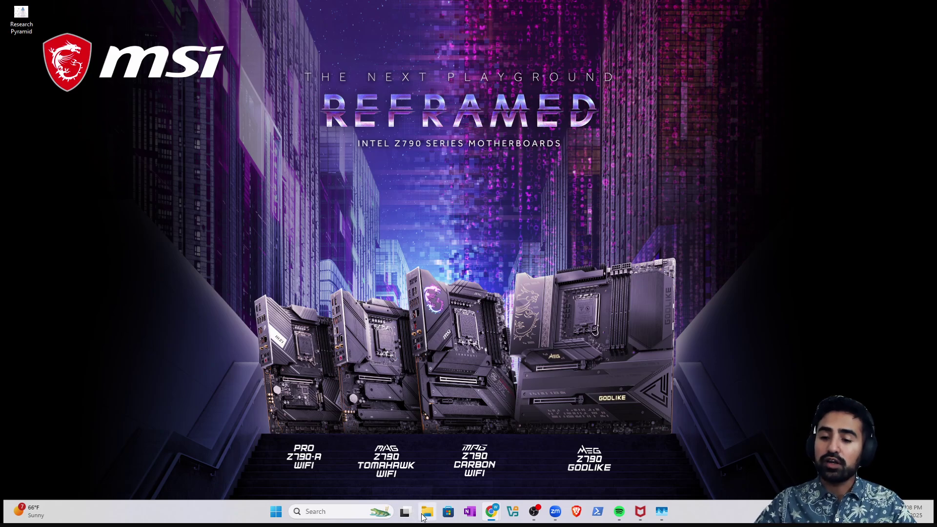
left_click(432, 513)
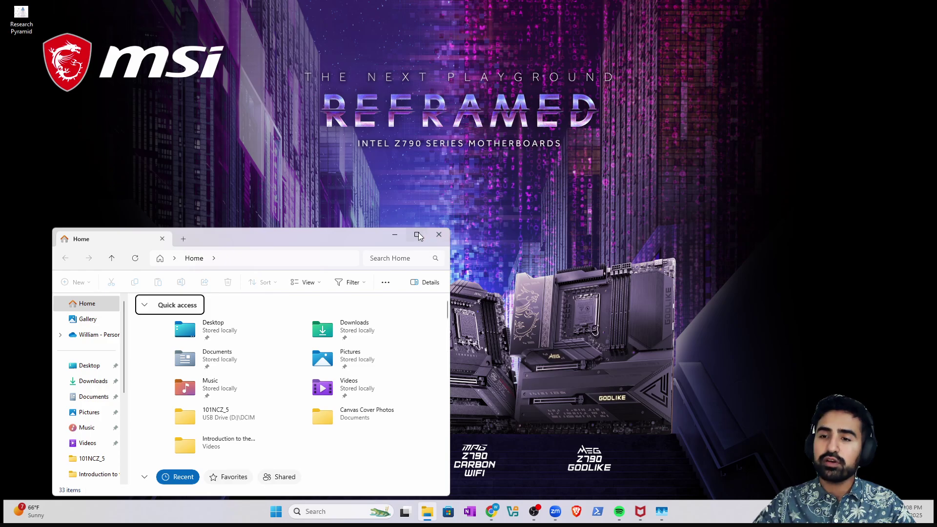
left_click(422, 235)
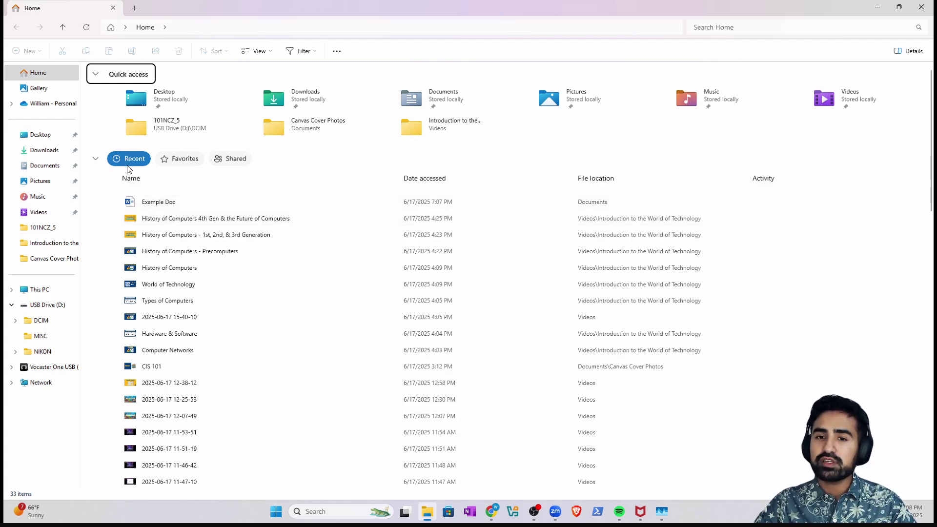
left_click(43, 166)
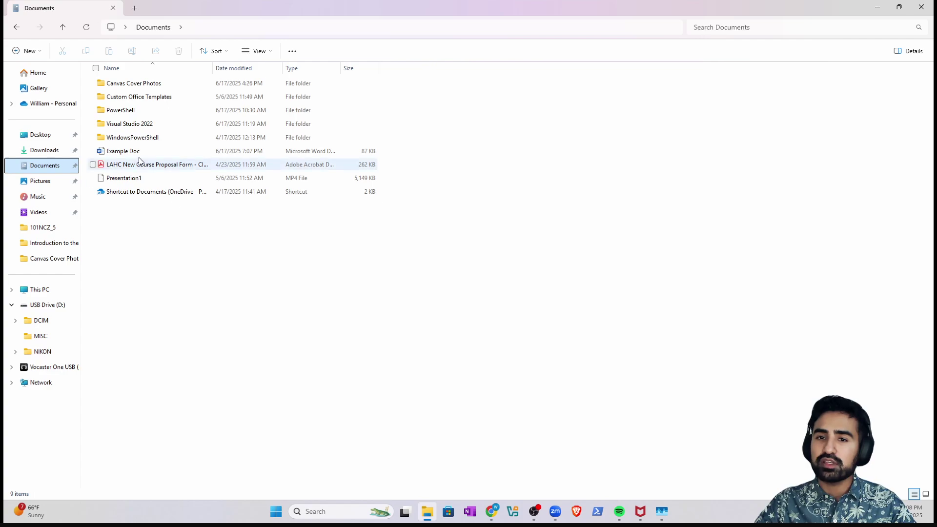
left_click(139, 154)
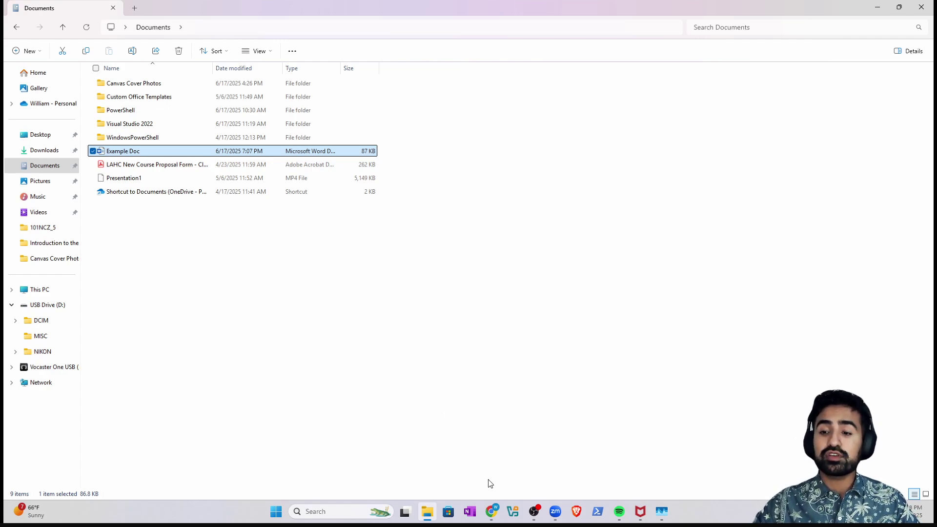
left_click(347, 511)
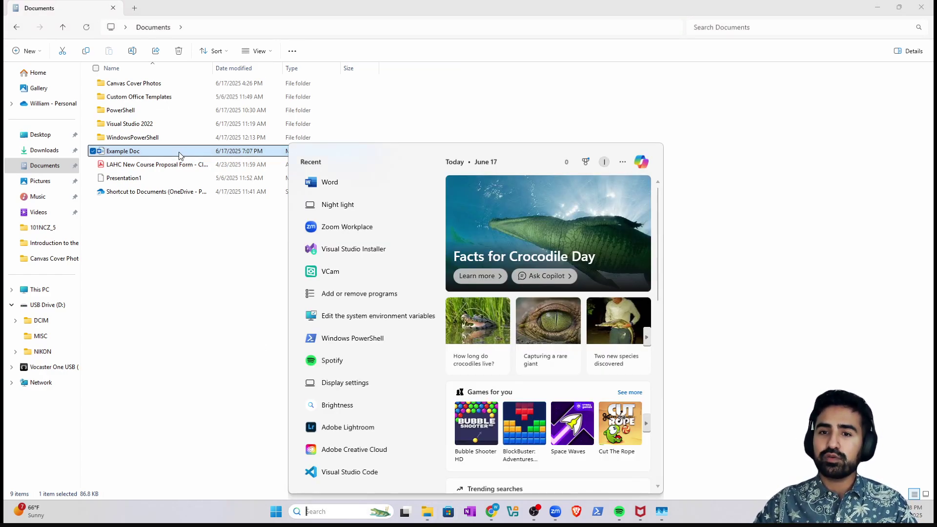
double_click(180, 155)
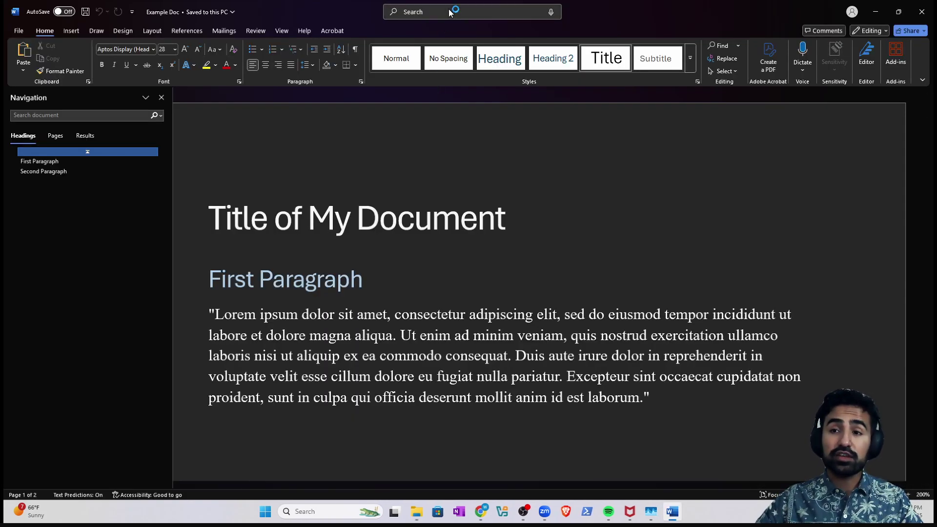
- Search Word's commands for "spelling"
left_click(442, 12)
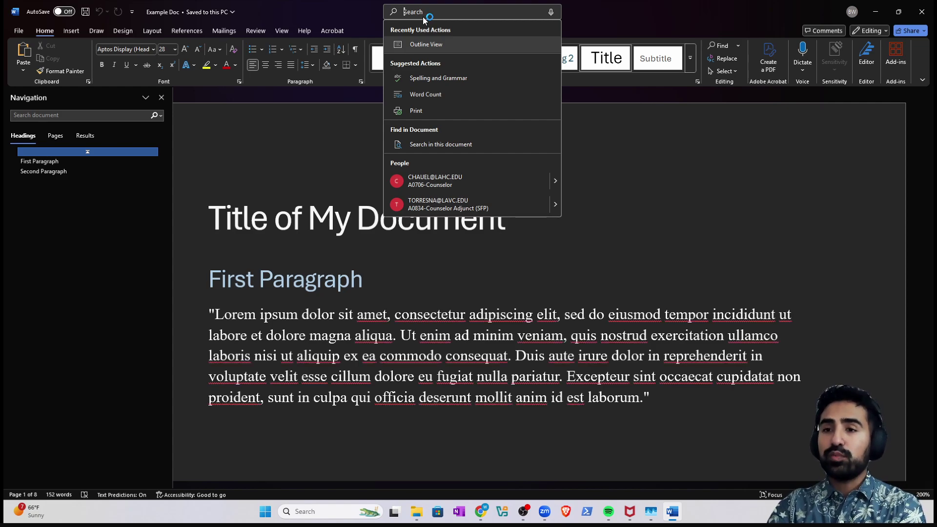
type("spel")
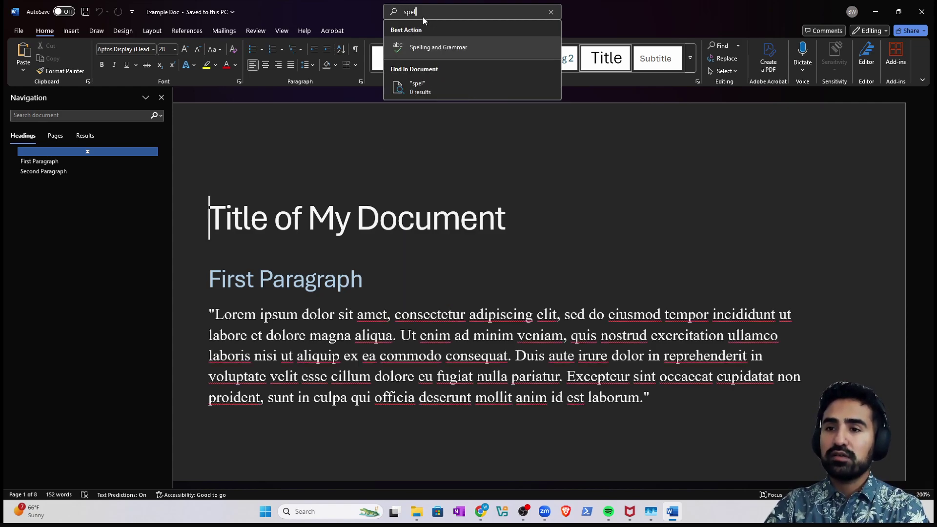
type("ling")
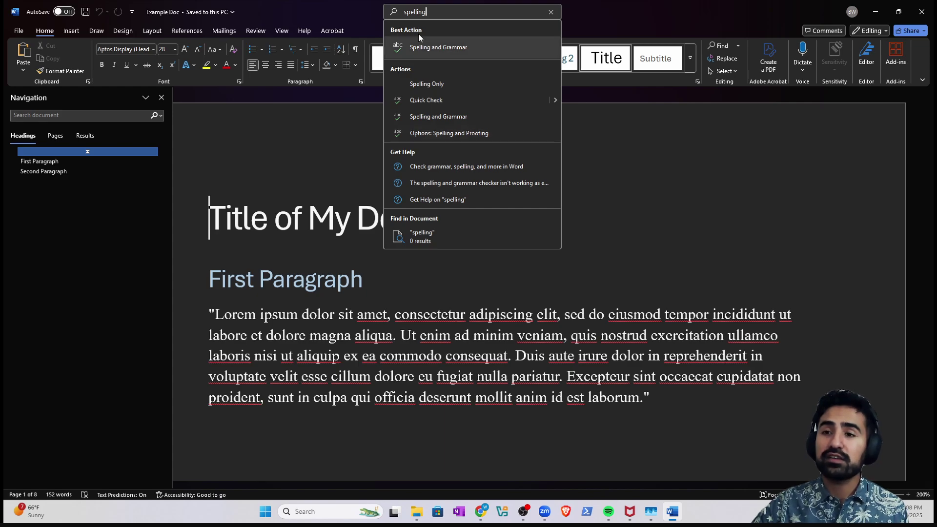
- Replace the command search with "language" and expand the Language Options choices
double_click(423, 12)
type("language")
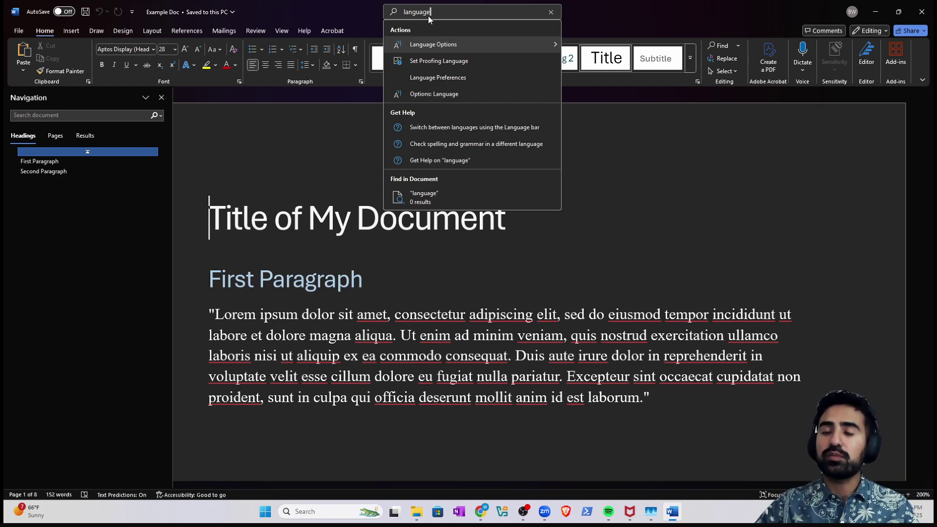
mouse_move(445, 50)
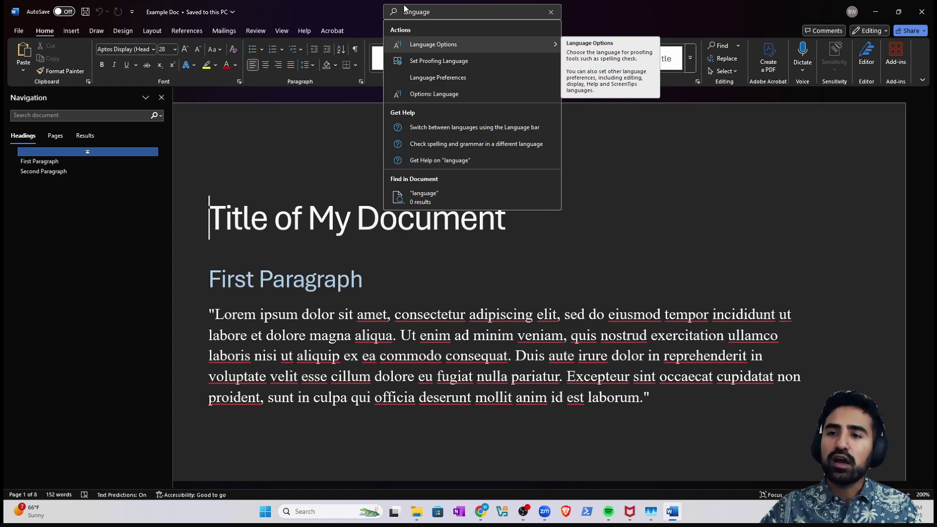
double_click(417, 15)
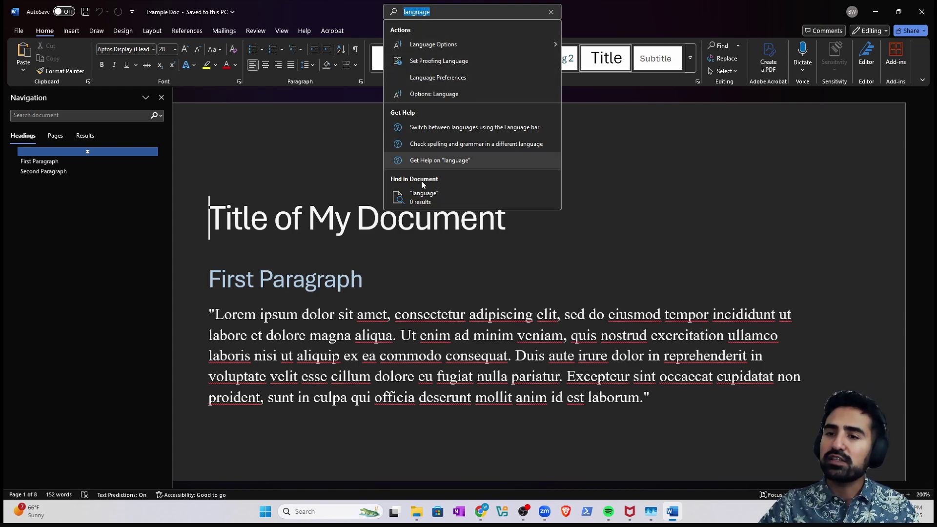
key("Right")
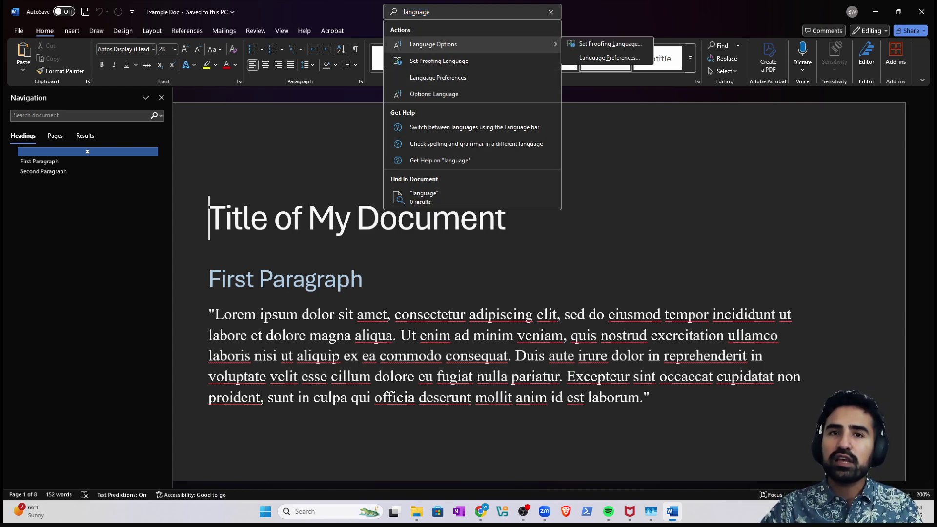